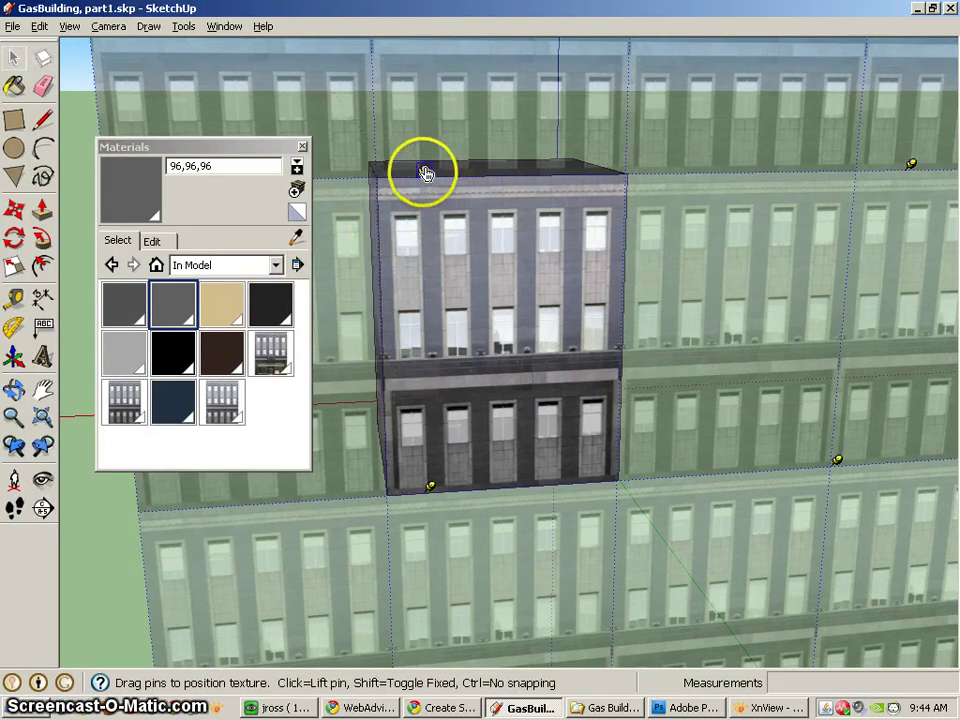
# Step: Drag the texture pins so the facade photo's windows and storefront sit correctly on the front face
pyautogui.moveTo(480, 394); pyautogui.dragTo(392, 429, button='middle')
pyautogui.moveTo(414, 343); pyautogui.dragTo(439, 161, button='middle')
pyautogui.scroll(2, 440, 265)
pyautogui.click(378, 122)
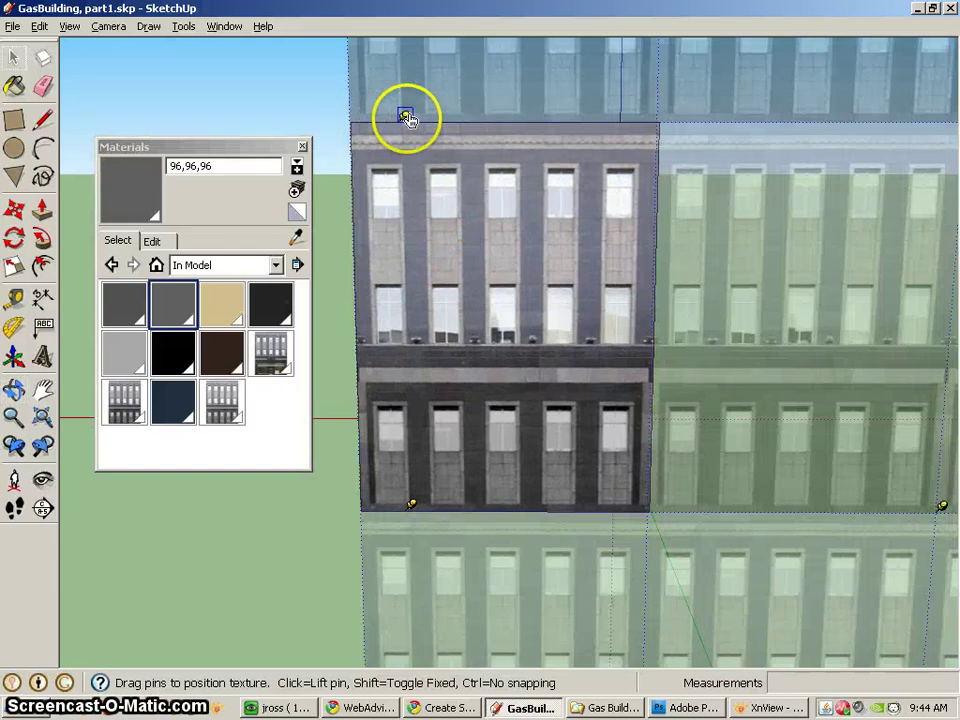
pyautogui.moveTo(490, 302); pyautogui.dragTo(536, 306, button='middle')
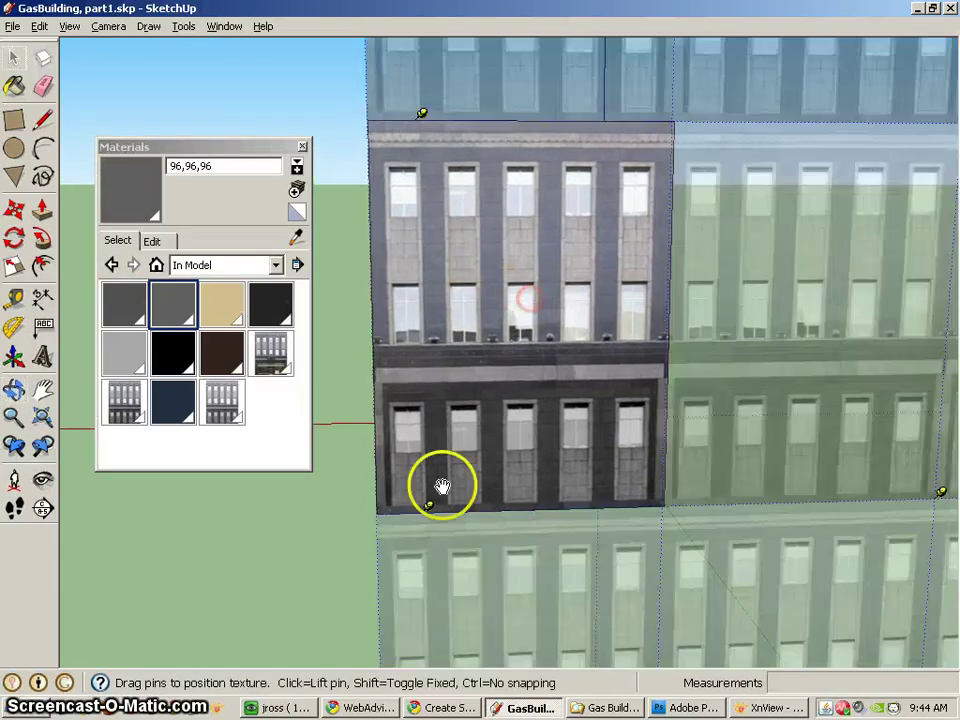
pyautogui.moveTo(872, 375); pyautogui.dragTo(664, 317, button='middle')
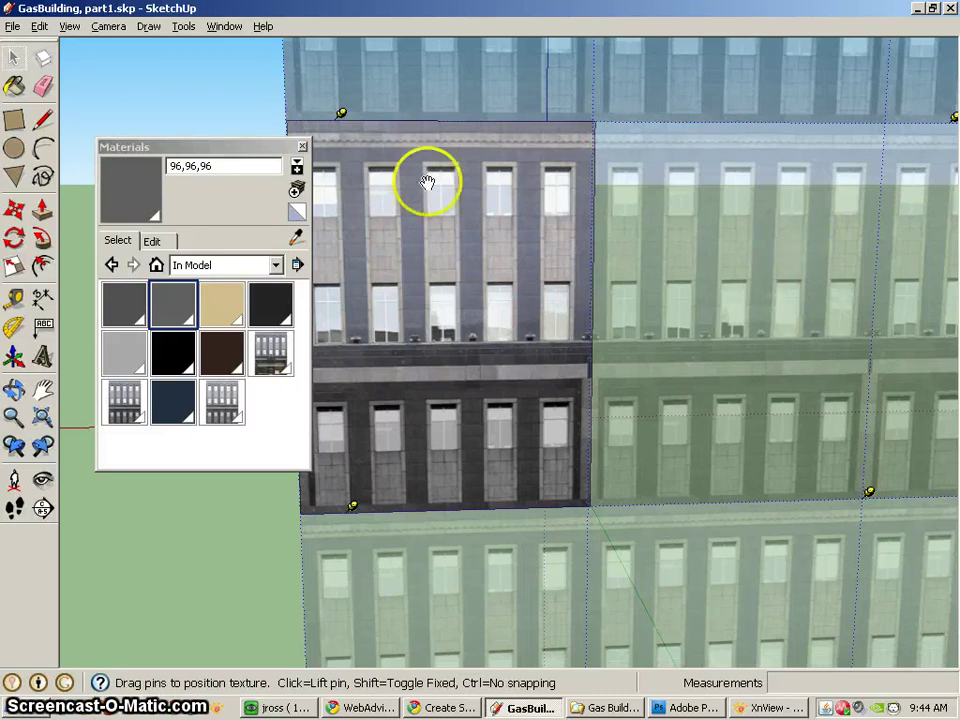
pyautogui.moveTo(343, 114)
pyautogui.mouseDown()
pyautogui.moveTo(360, 111)
pyautogui.moveTo(343, 116)
pyautogui.mouseUp()
pyautogui.click(294, 121)
pyautogui.moveTo(288, 121); pyautogui.dragTo(455, 430)
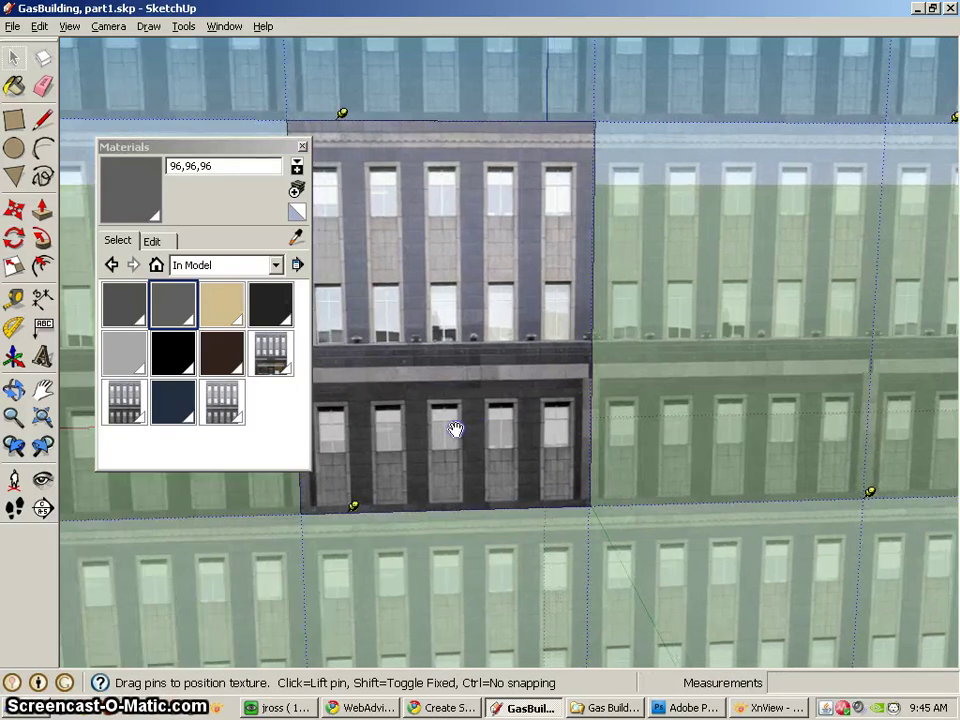
pyautogui.click(251, 93)
pyautogui.moveTo(690, 439); pyautogui.dragTo(587, 522, button='middle')
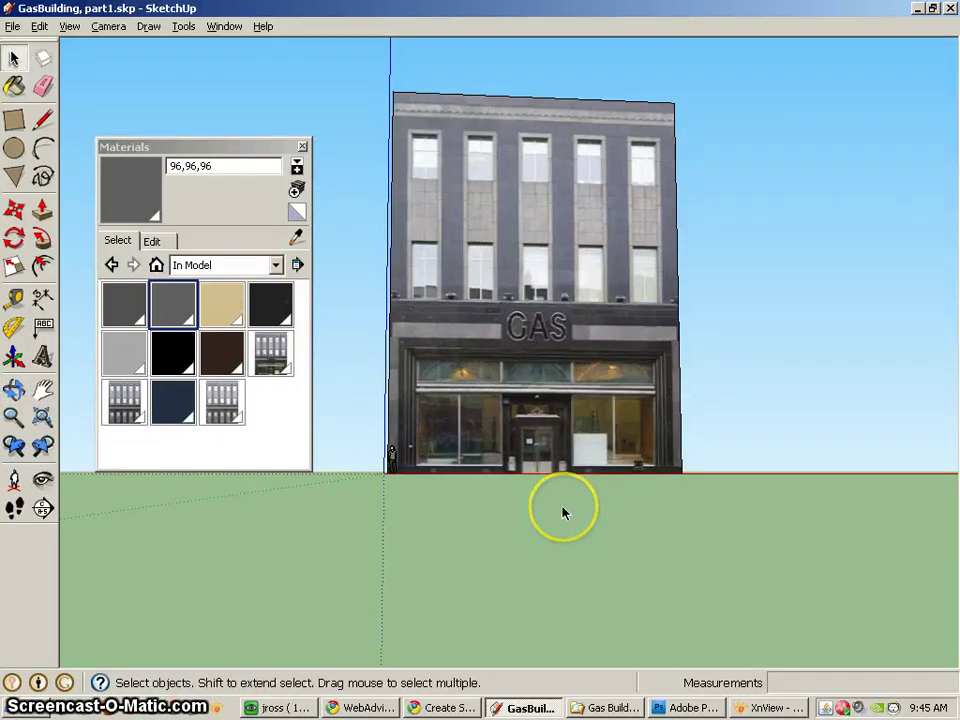
pyautogui.rightClick(519, 296)
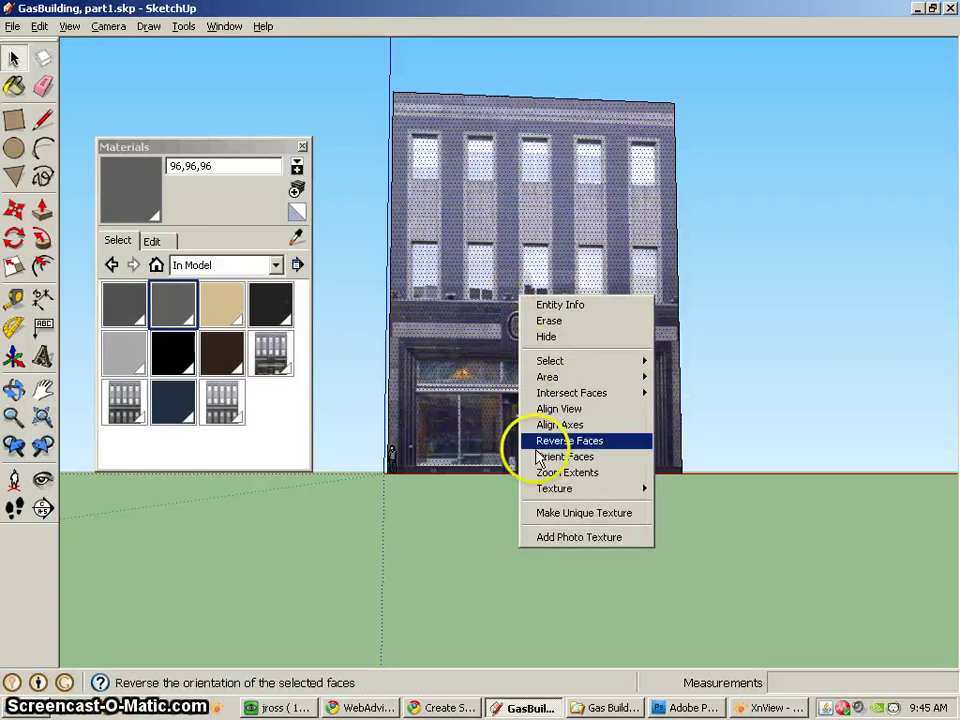
pyautogui.moveTo(556, 492)
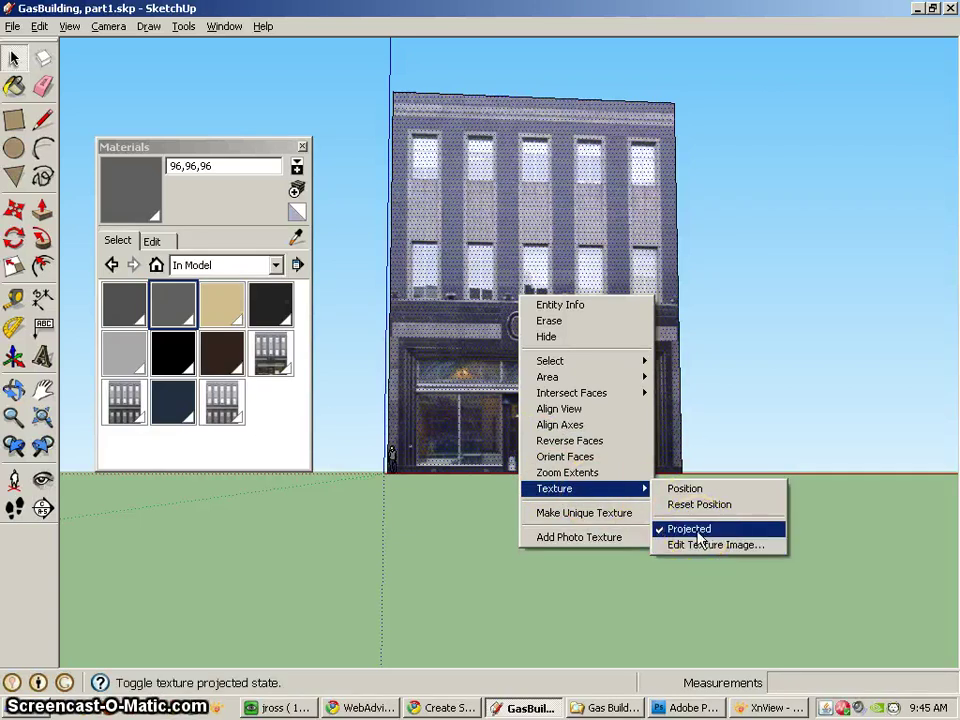
pyautogui.click(767, 365)
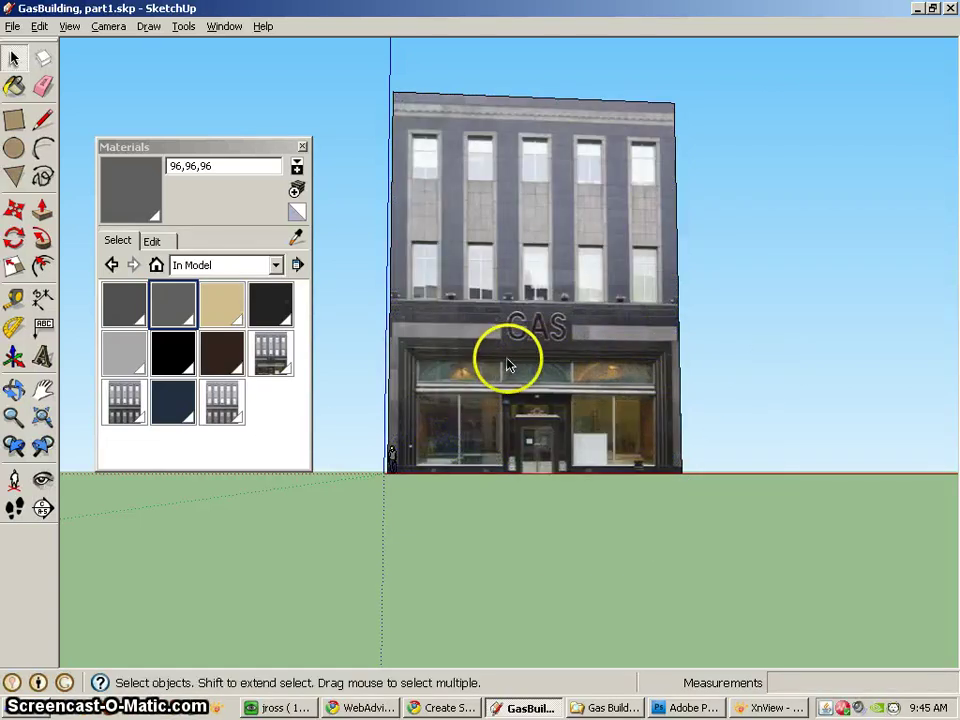
pyautogui.scroll(3, 483, 352)
pyautogui.scroll(1, 483, 352)
pyautogui.moveTo(484, 336); pyautogui.dragTo(499, 426, button='middle')
pyautogui.scroll(2, 489, 414)
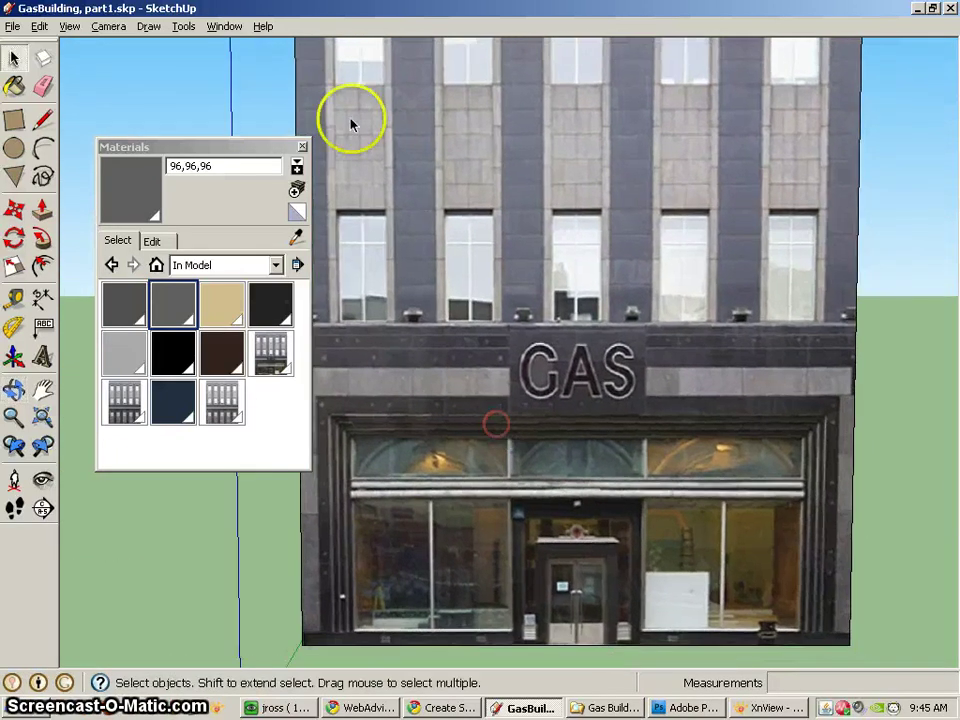
# Step: Switch to the Front standard view from the Camera menu
pyautogui.click(224, 27)
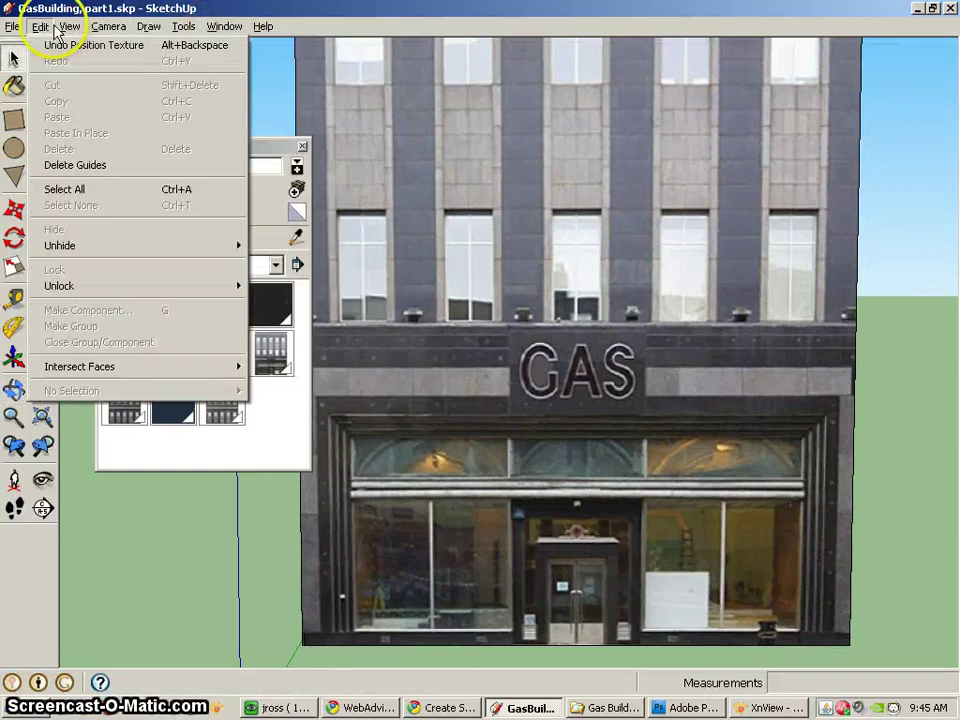
pyautogui.moveTo(100, 28)
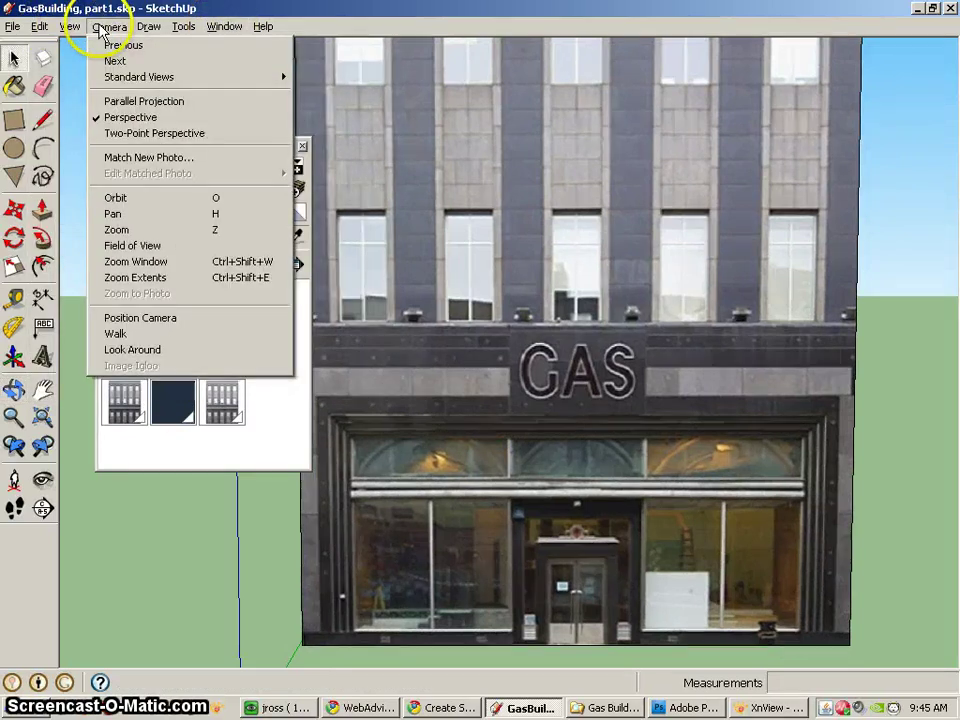
pyautogui.moveTo(268, 77)
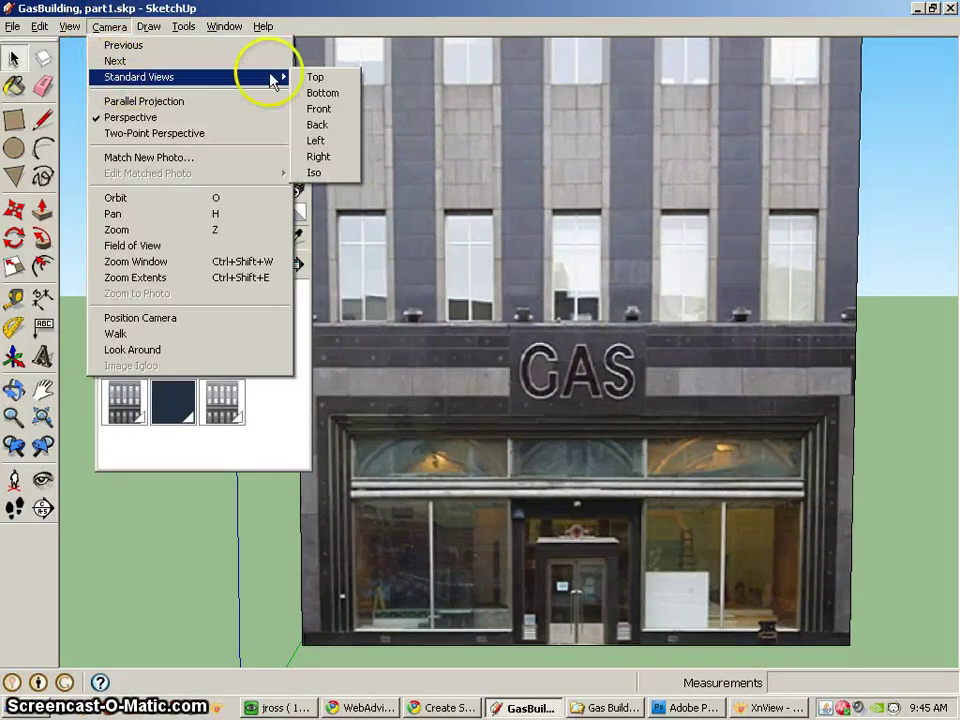
pyautogui.click(331, 110)
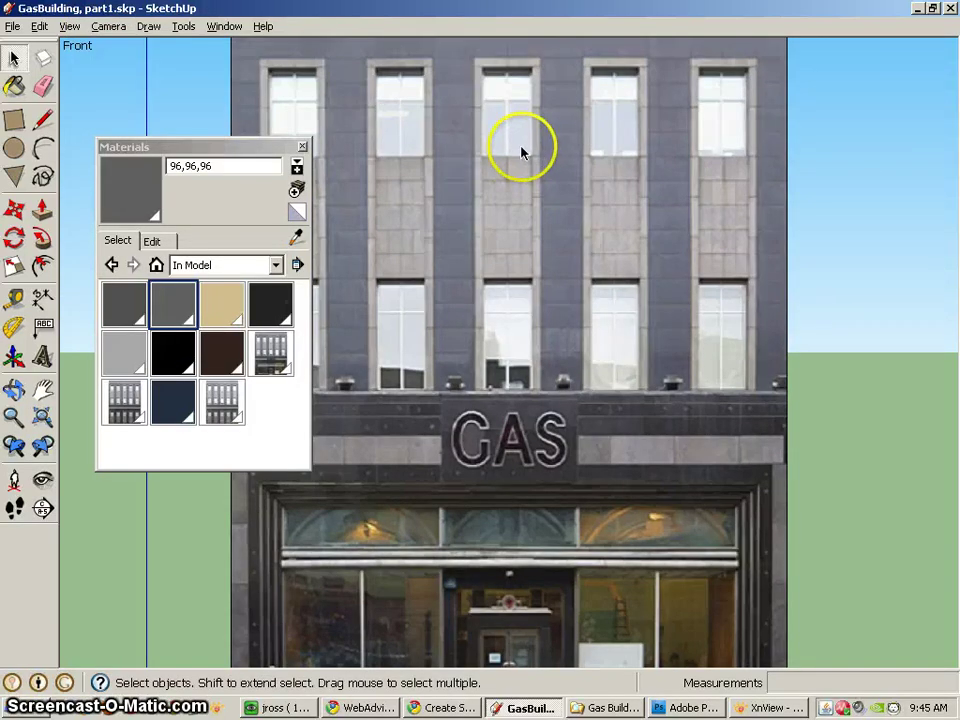
pyautogui.moveTo(527, 162); pyautogui.dragTo(339, 150, button='middle')
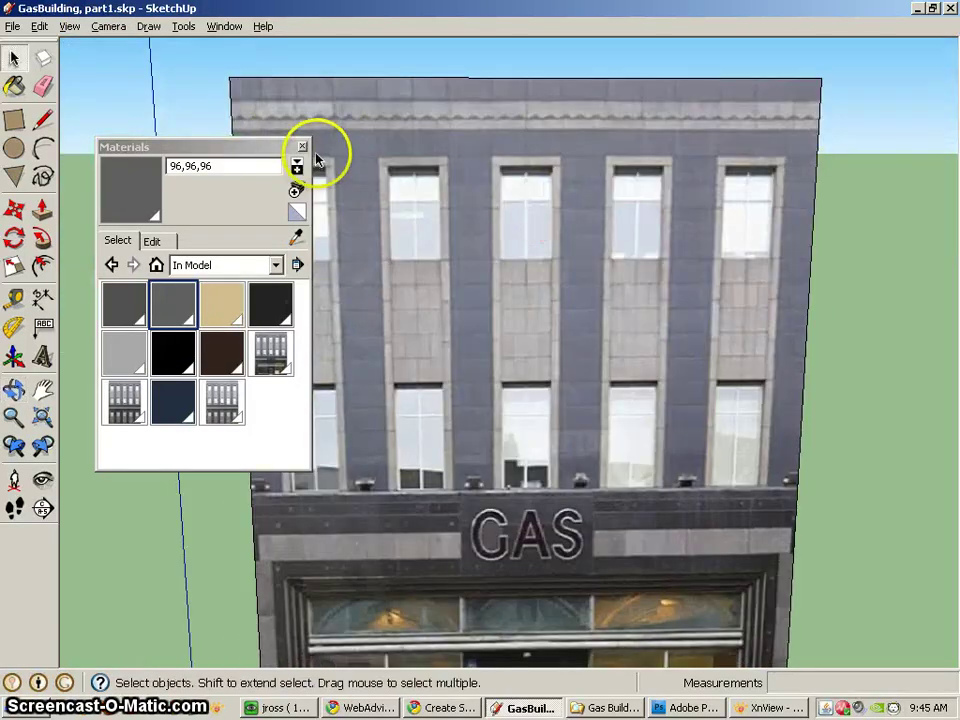
# Step: Close the Materials panel and turn on the Views toolbar
pyautogui.click(302, 146)
pyautogui.click(72, 27)
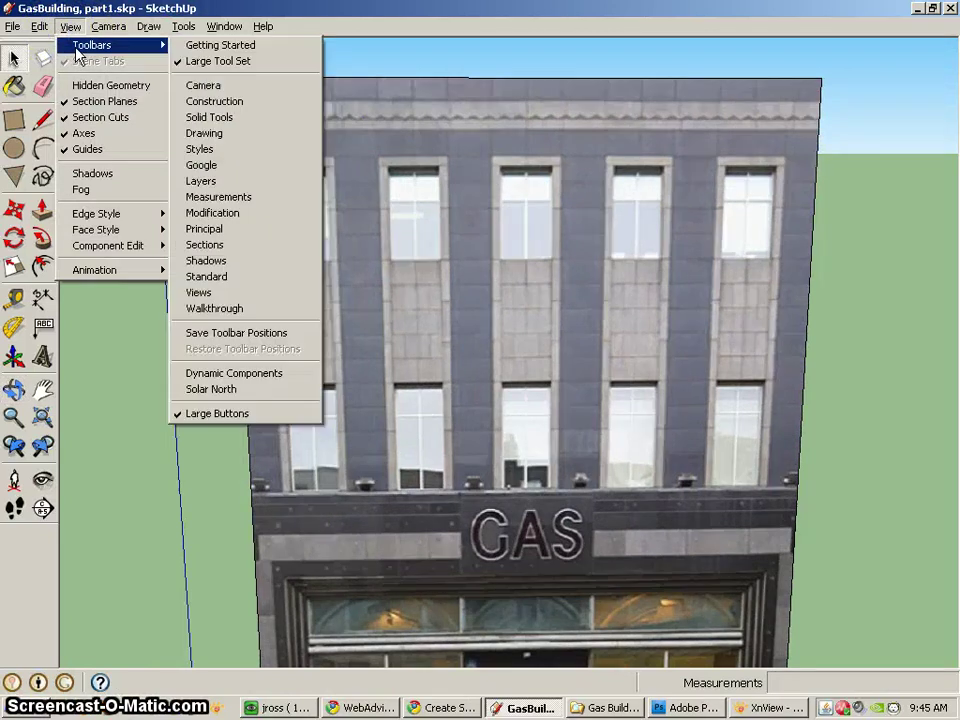
pyautogui.moveTo(228, 27)
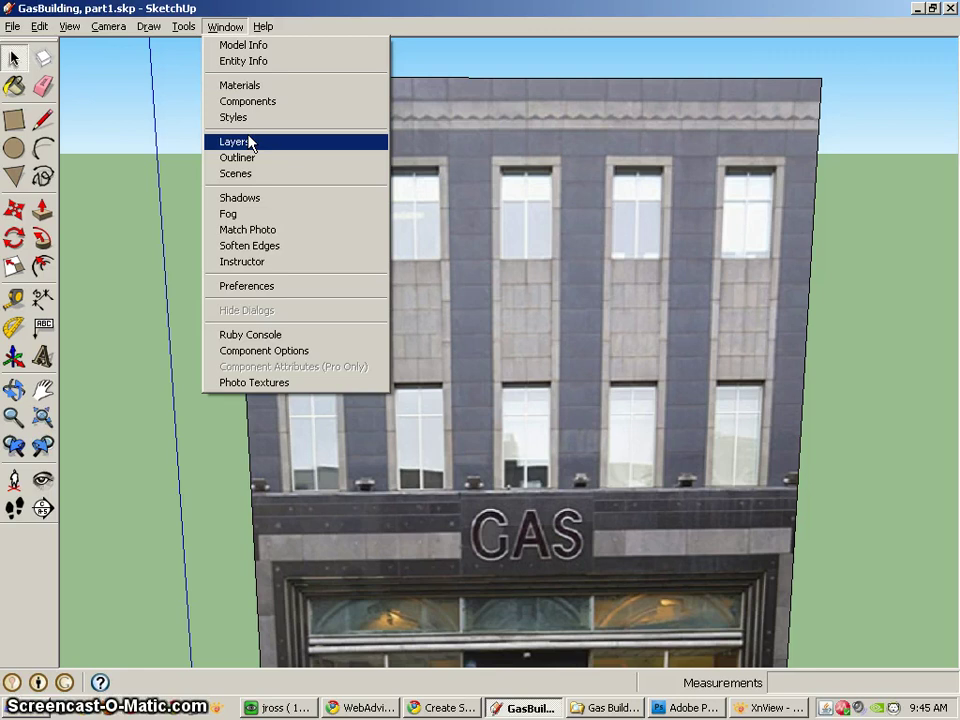
pyautogui.moveTo(72, 28)
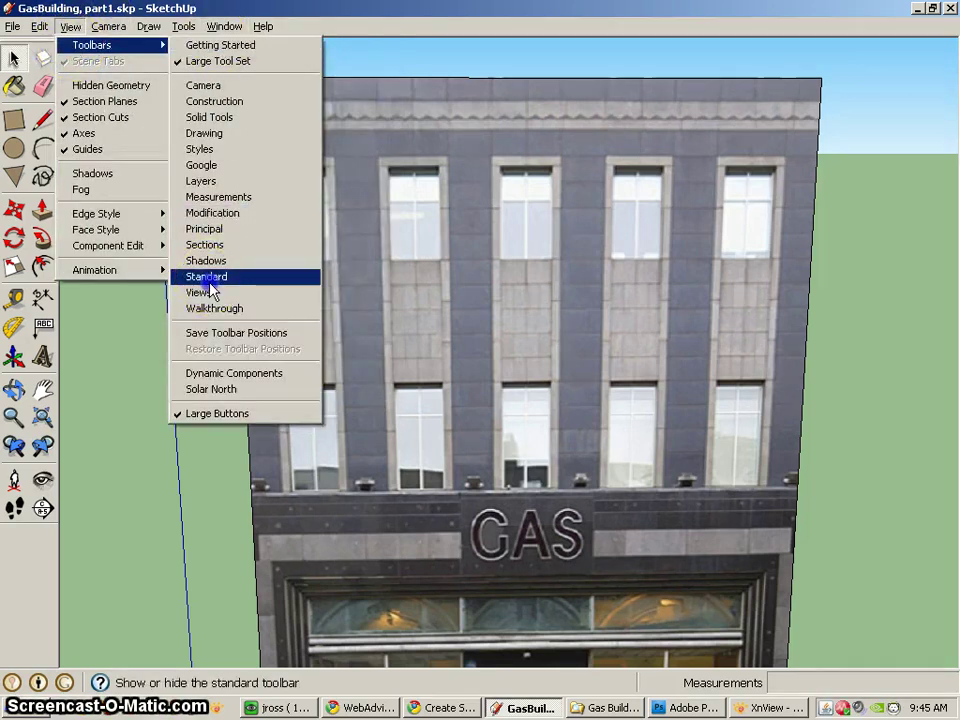
pyautogui.click(208, 292)
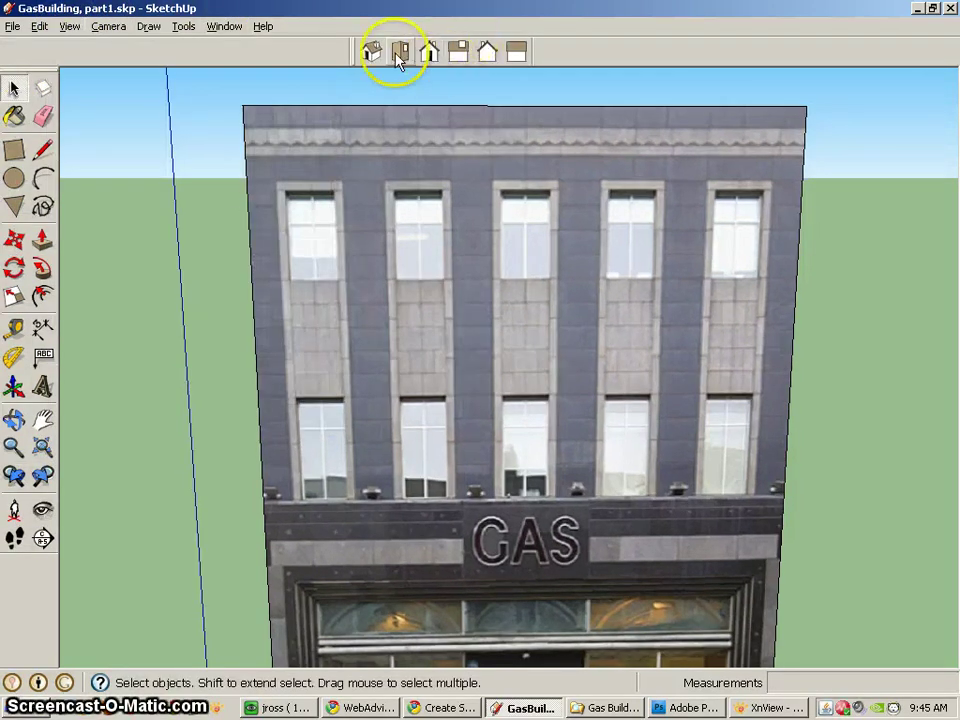
# Step: Try the Iso and Top view buttons, then return to the Front view
pyautogui.click(371, 52)
pyautogui.click(400, 52)
pyautogui.click(428, 52)
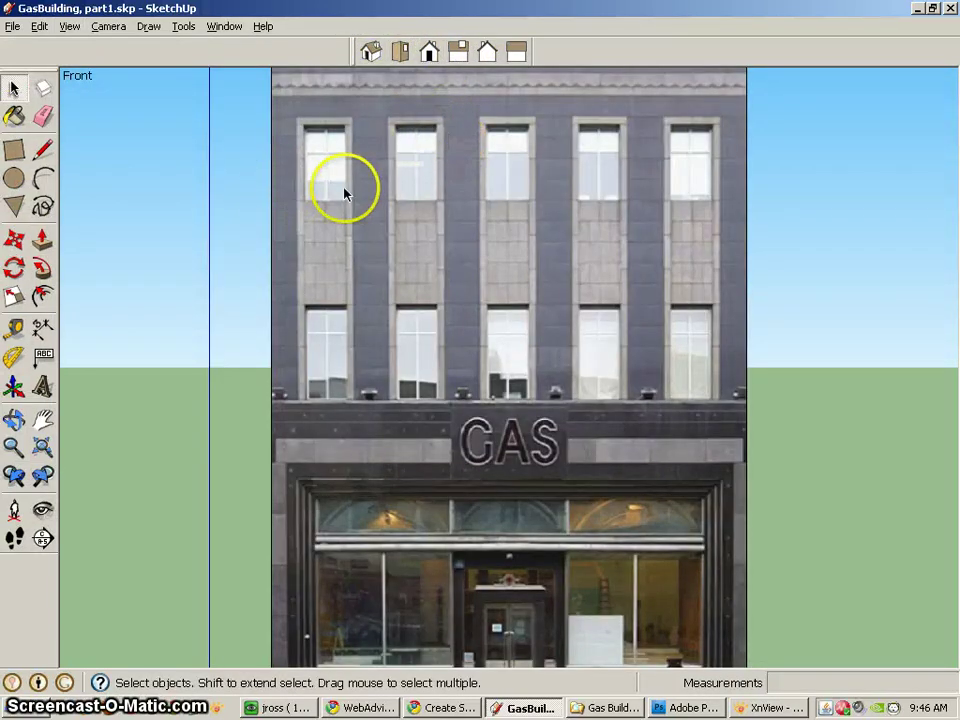
# Step: Draw horizontal lines across the facade above the GAS sign, near the top and at the cornice
pyautogui.click(14, 149)
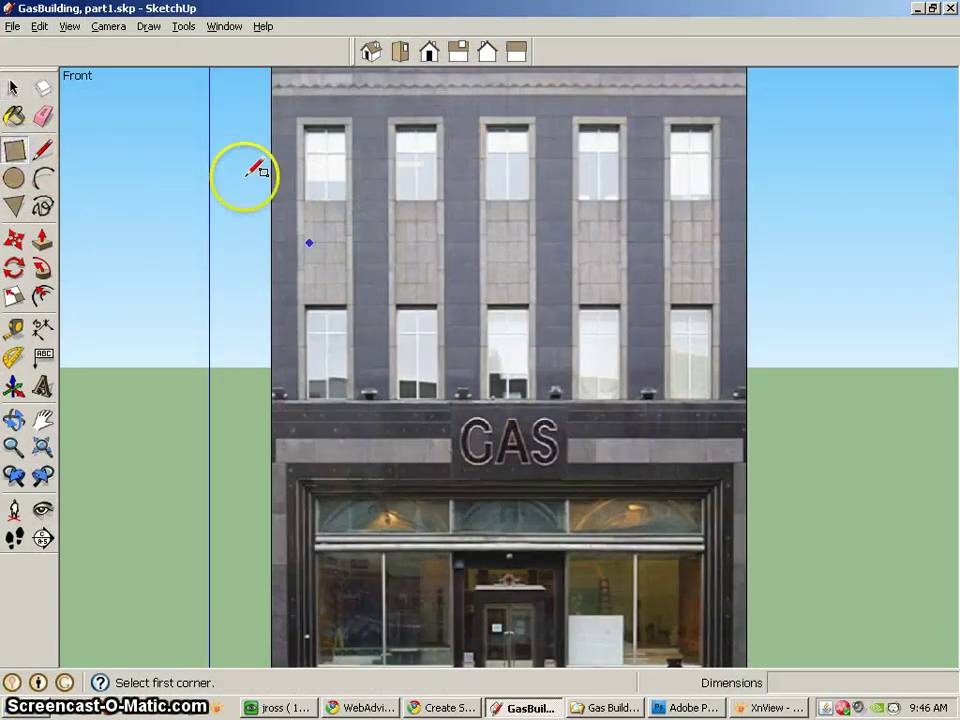
pyautogui.click(42, 149)
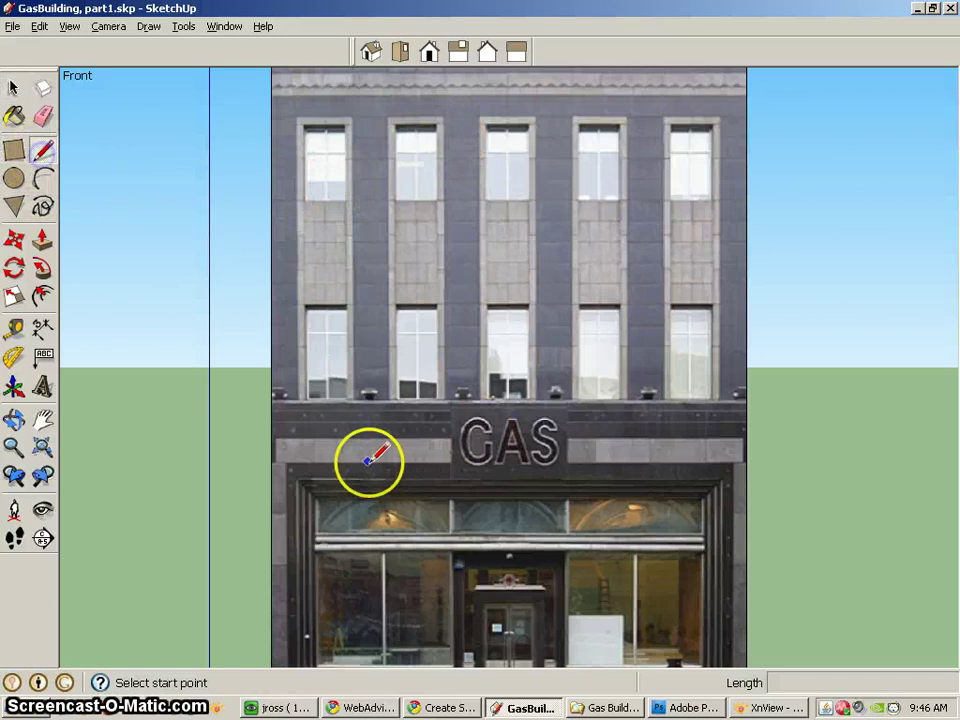
pyautogui.click(271, 399)
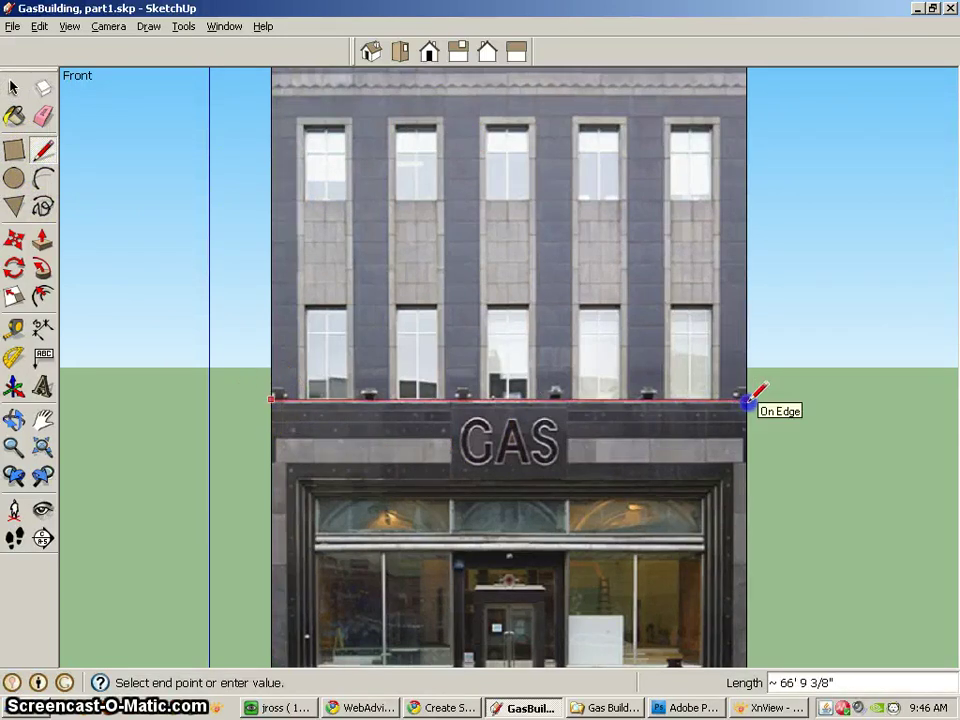
pyautogui.click(748, 400)
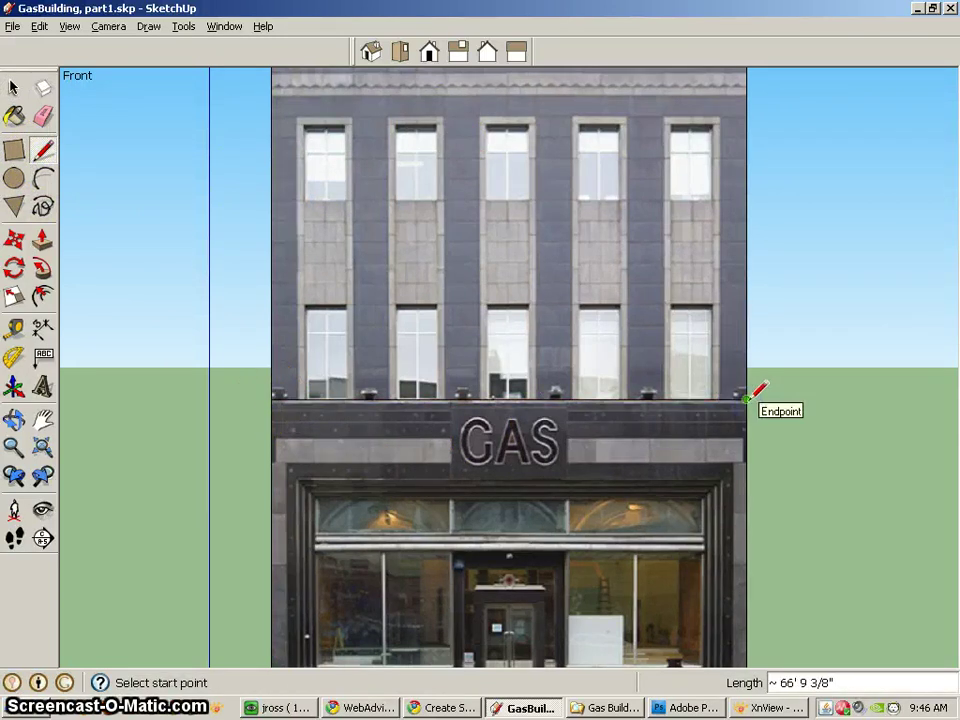
pyautogui.click(271, 96)
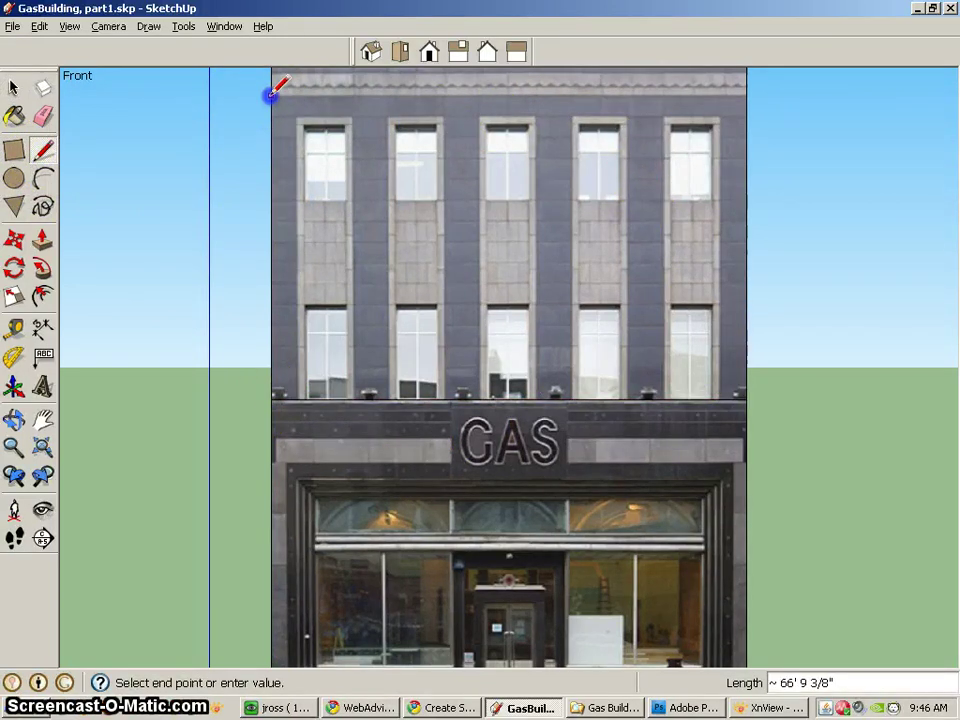
pyautogui.click(746, 88)
pyautogui.keyDown('shift'); pyautogui.moveTo(579, 214); pyautogui.dragTo(581, 247, button='middle'); pyautogui.keyUp('shift')
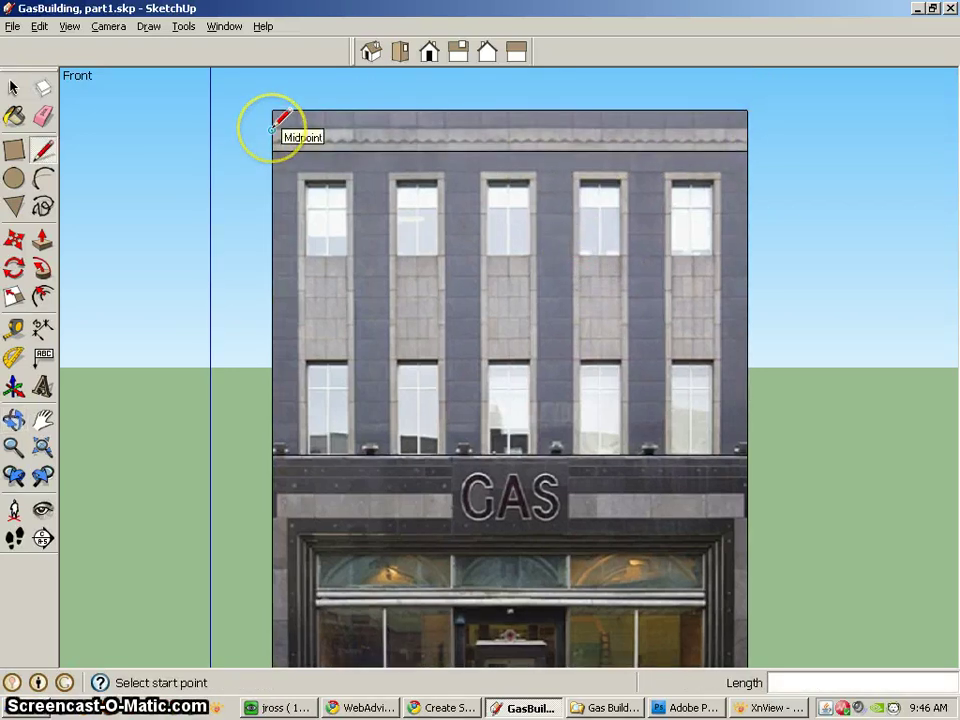
pyautogui.scroll(4, 273, 128)
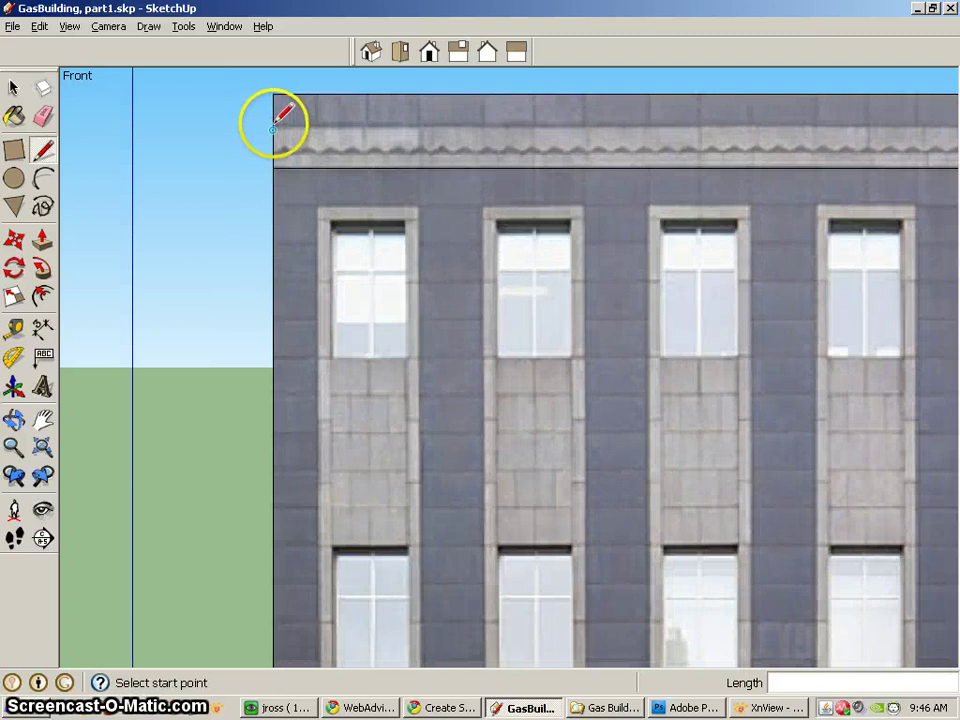
pyautogui.click(273, 129)
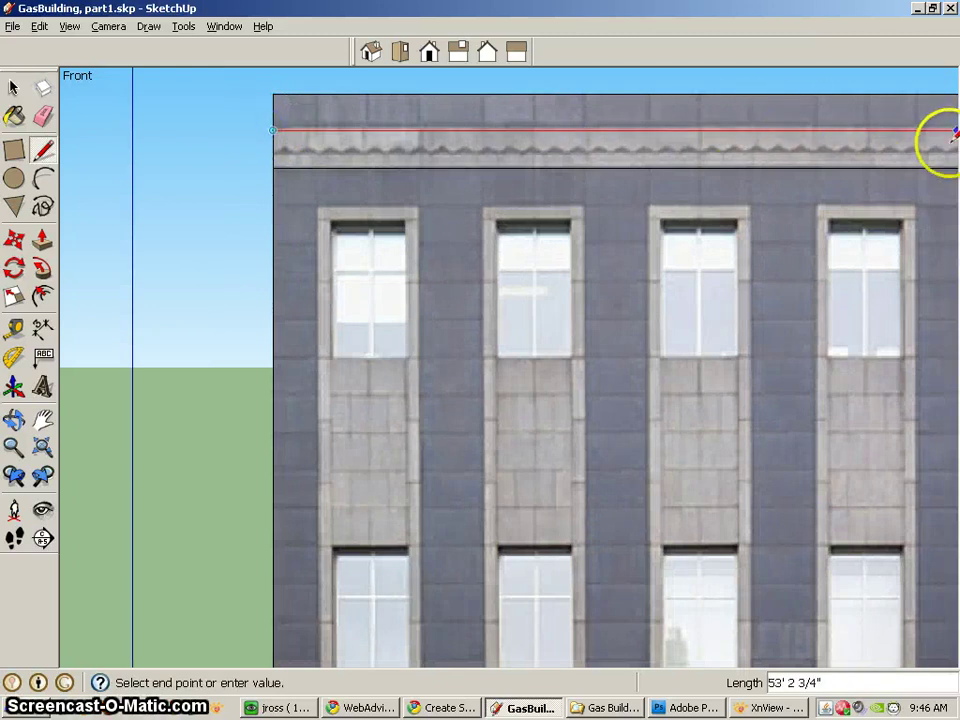
pyautogui.moveTo(953, 130)
pyautogui.keyDown('shift'); pyautogui.mouseDown(button='middle')
pyautogui.moveTo(836, 146)
pyautogui.moveTo(740, 135)
pyautogui.mouseUp(button='middle'); pyautogui.keyUp('shift')
pyautogui.click(871, 126)
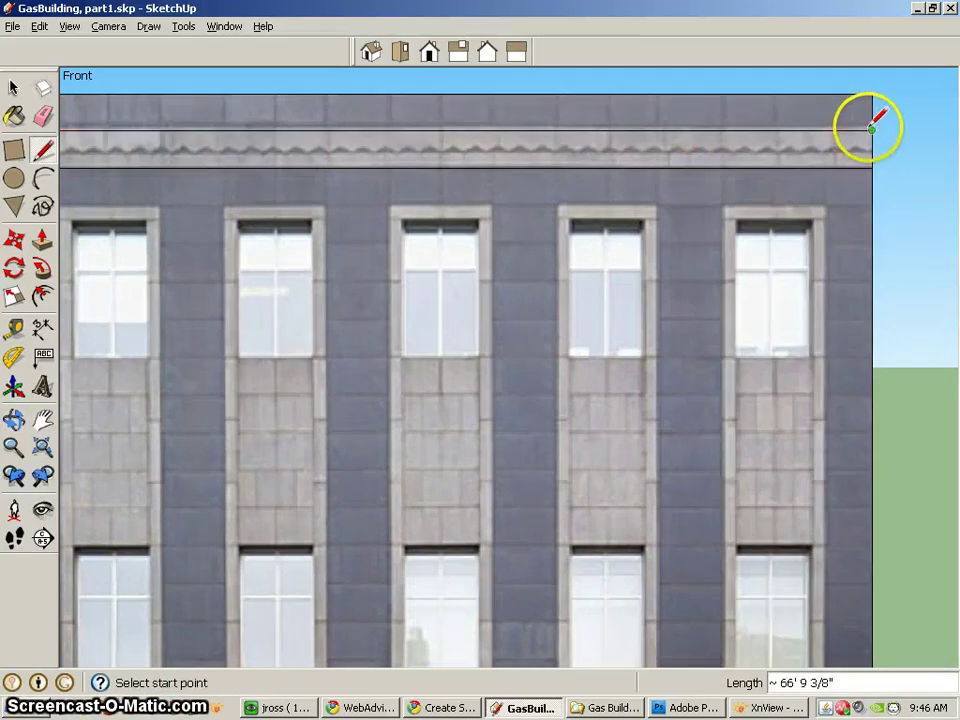
# Step: Move the cornice line up 5 9/16" onto the cornice's top edge
pyautogui.click(14, 237)
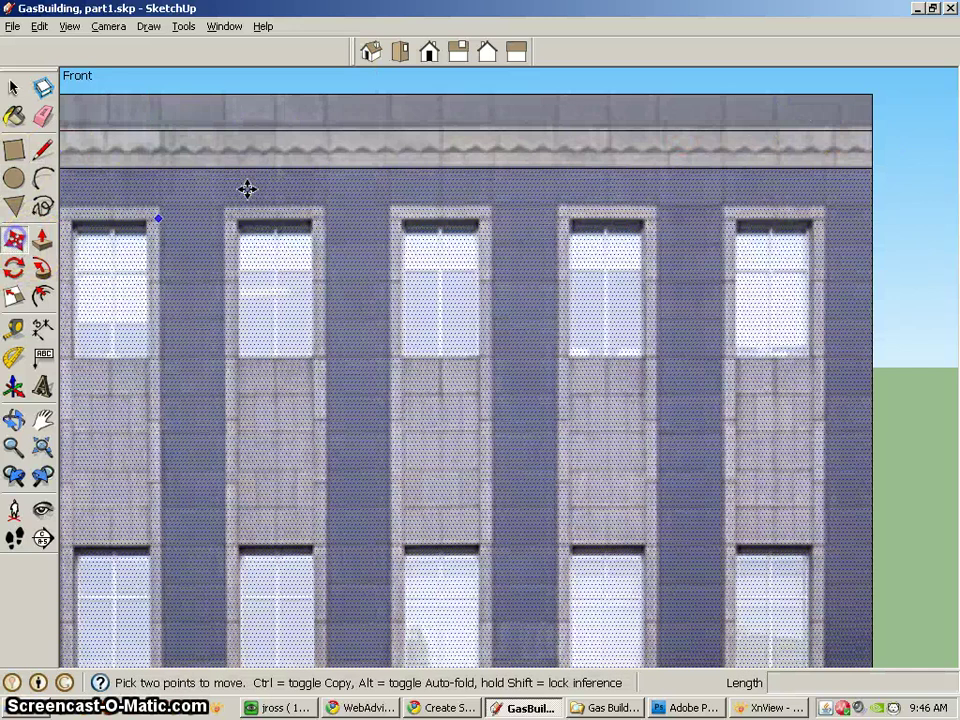
pyautogui.click(429, 131)
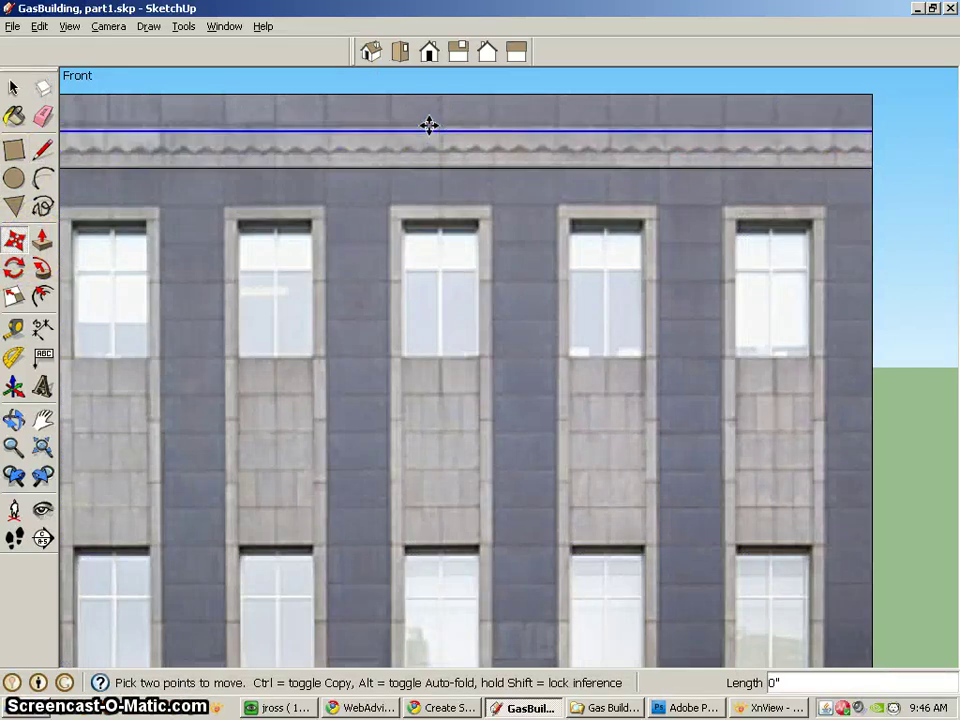
pyautogui.scroll(5, 429, 125)
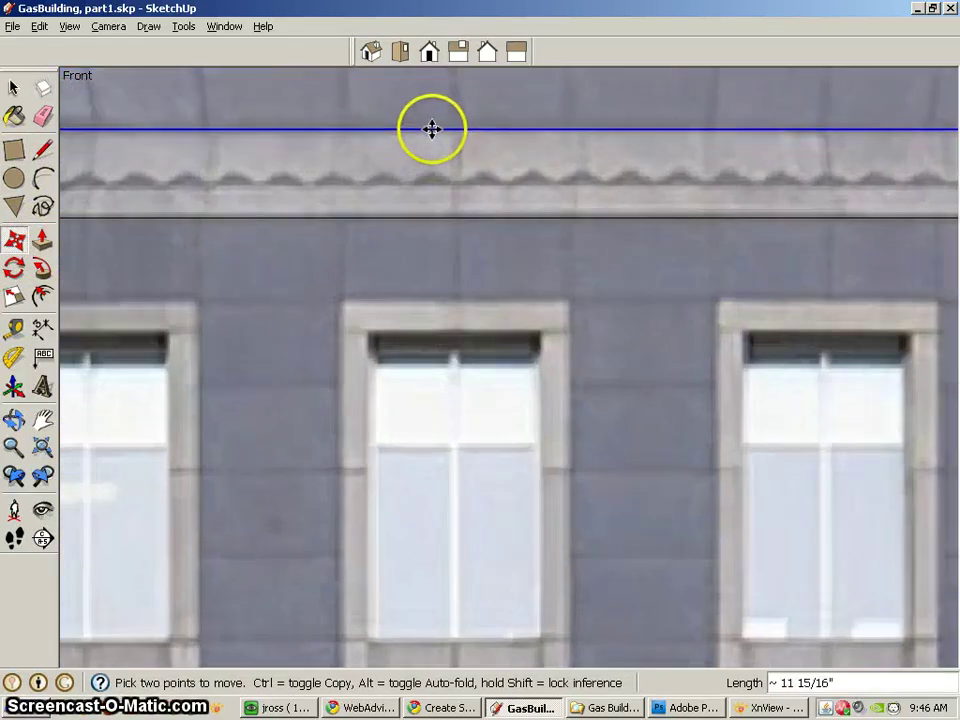
pyautogui.moveTo(431, 128)
pyautogui.mouseDown()
pyautogui.moveTo(431, 105)
pyautogui.moveTo(431, 121)
pyautogui.mouseUp()
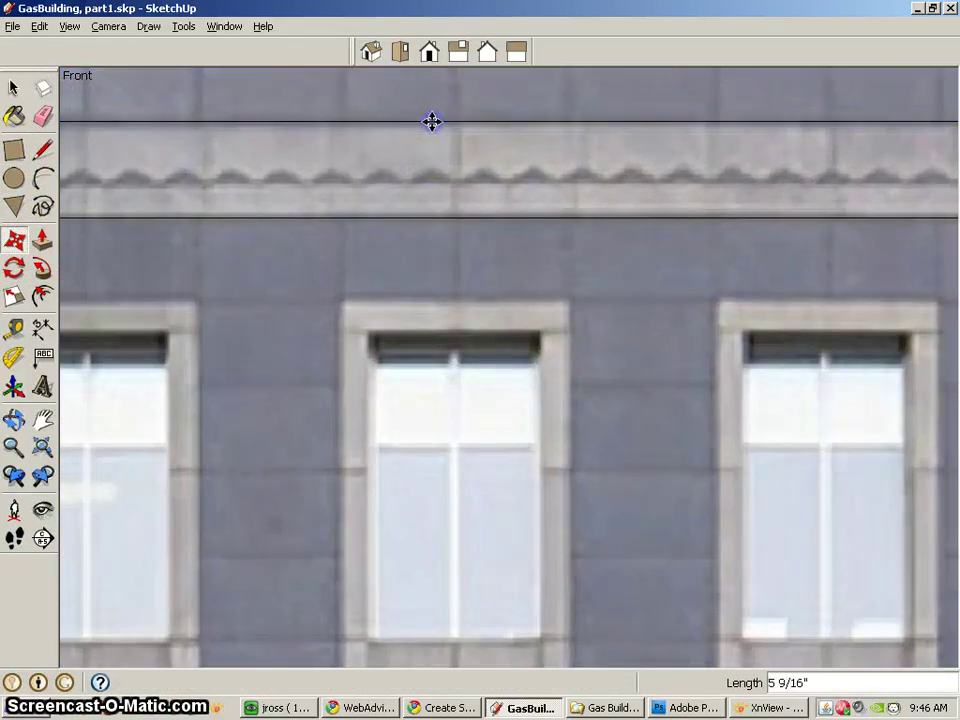
pyautogui.scroll(-3, 440, 200)
pyautogui.scroll(-3, 454, 422)
pyautogui.moveTo(454, 422)
pyautogui.keyDown('shift'); pyautogui.mouseDown(button='middle')
pyautogui.moveTo(476, 242)
pyautogui.moveTo(586, 265)
pyautogui.moveTo(561, 242)
pyautogui.mouseUp(button='middle'); pyautogui.keyUp('shift')
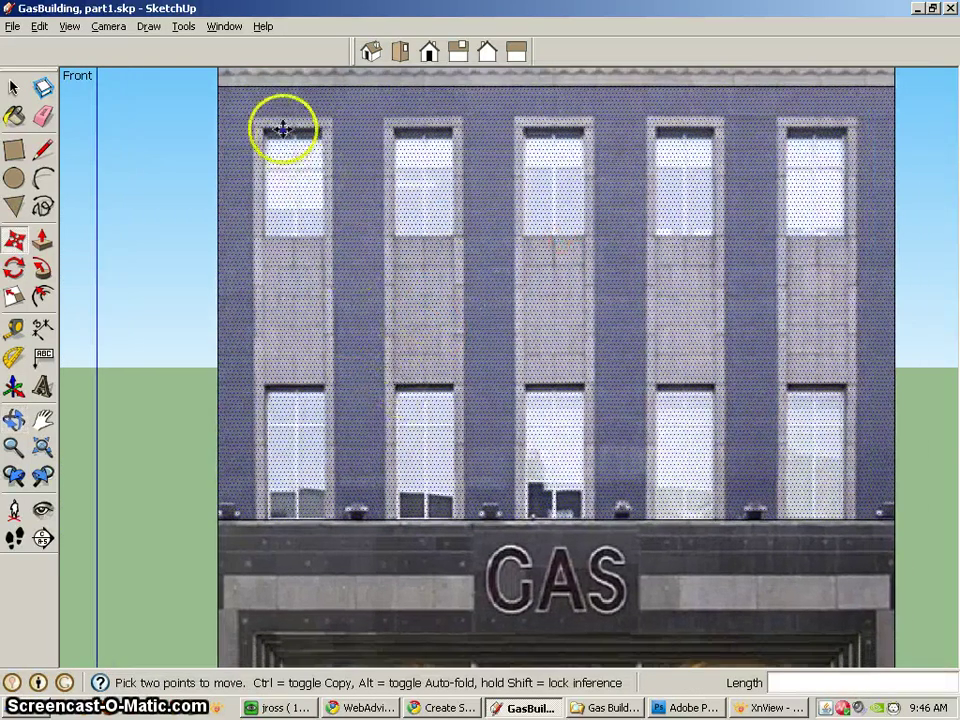
pyautogui.moveTo(283, 128); pyautogui.dragTo(257, 504)
# Step: Draw a tall rectangle over the leftmost window column
pyautogui.press('Escape')
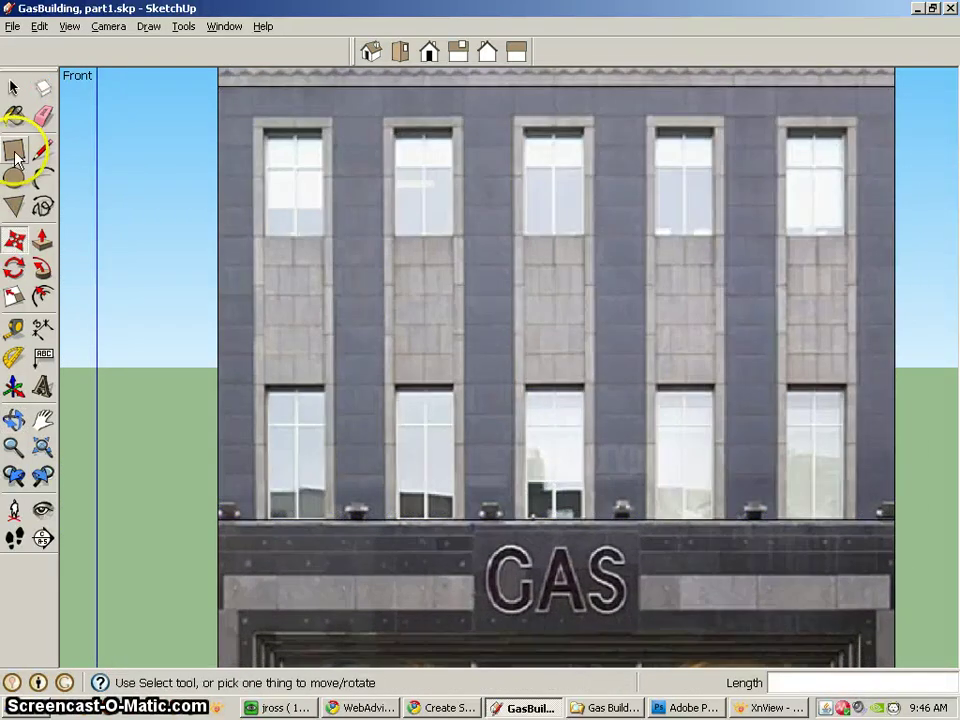
pyautogui.click(14, 151)
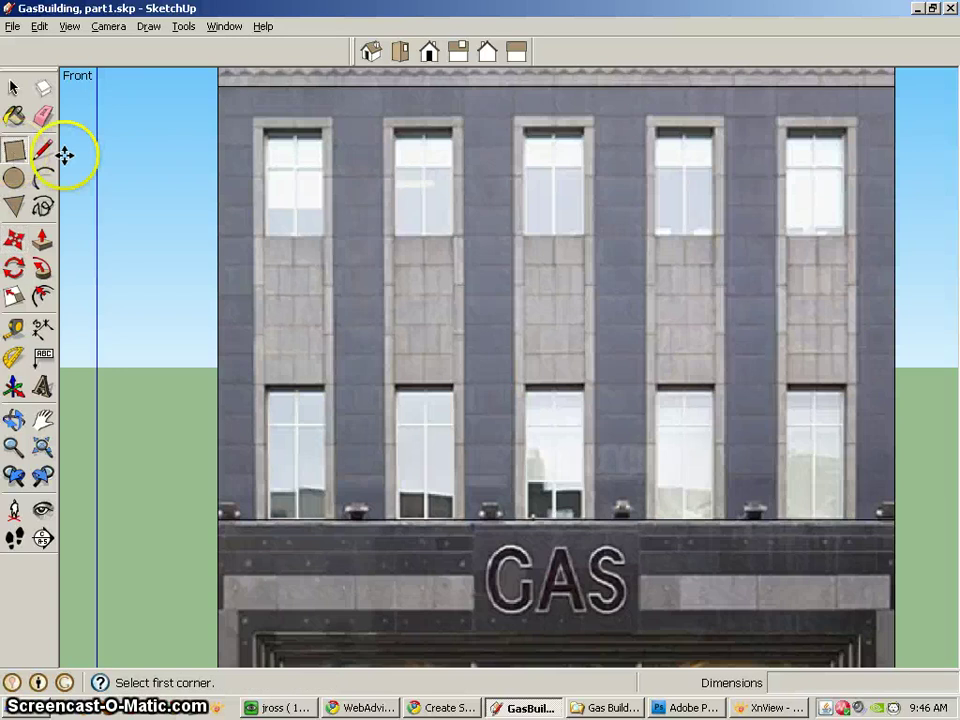
pyautogui.click(265, 128)
pyautogui.moveTo(320, 420); pyautogui.dragTo(325, 518)
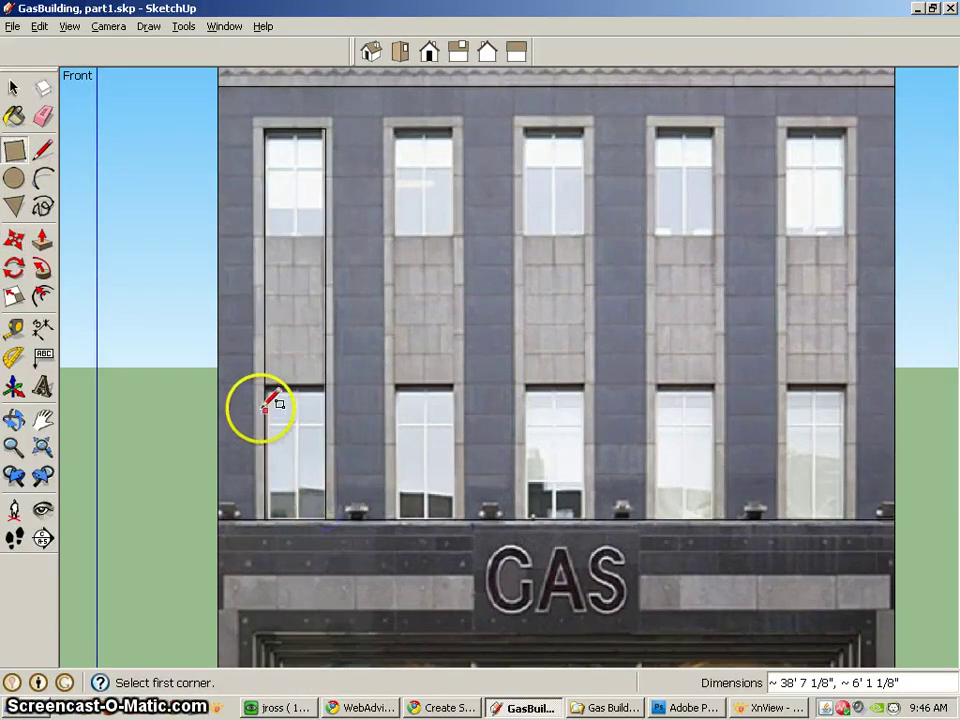
pyautogui.scroll(-1, 327, 258)
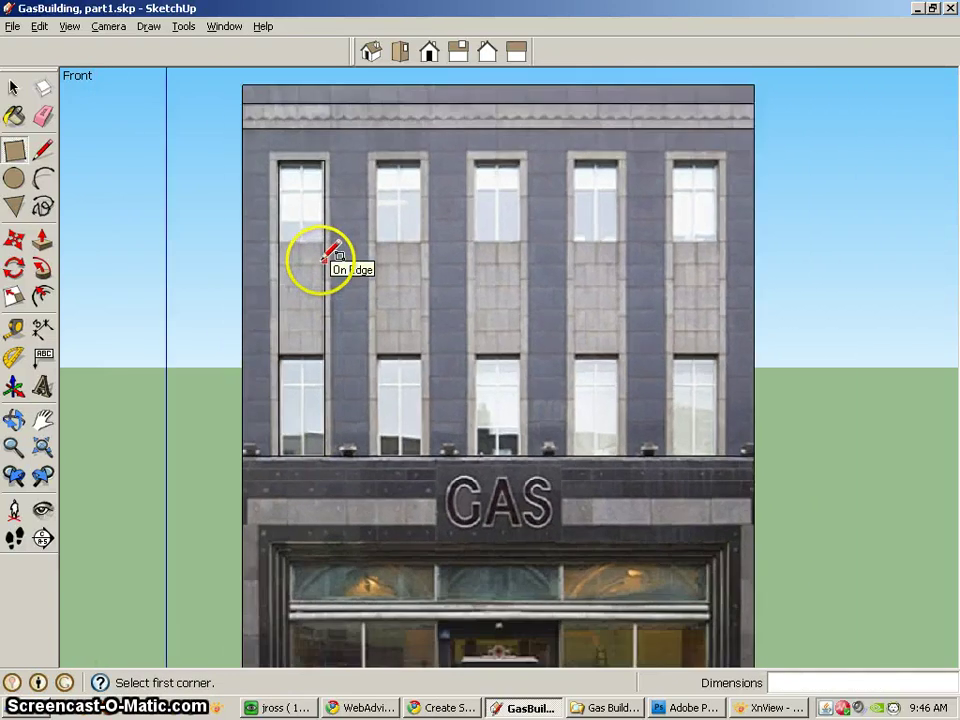
pyautogui.scroll(2, 327, 258)
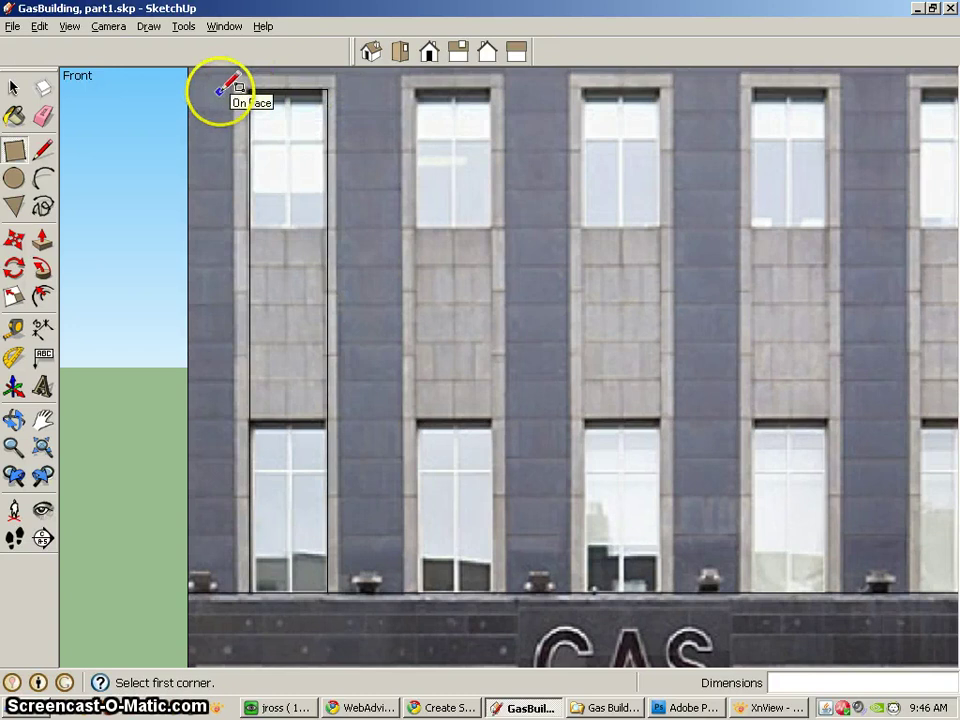
# Step: Move the rectangle's right and left edges onto the window frame, then select the column face
pyautogui.click(14, 90)
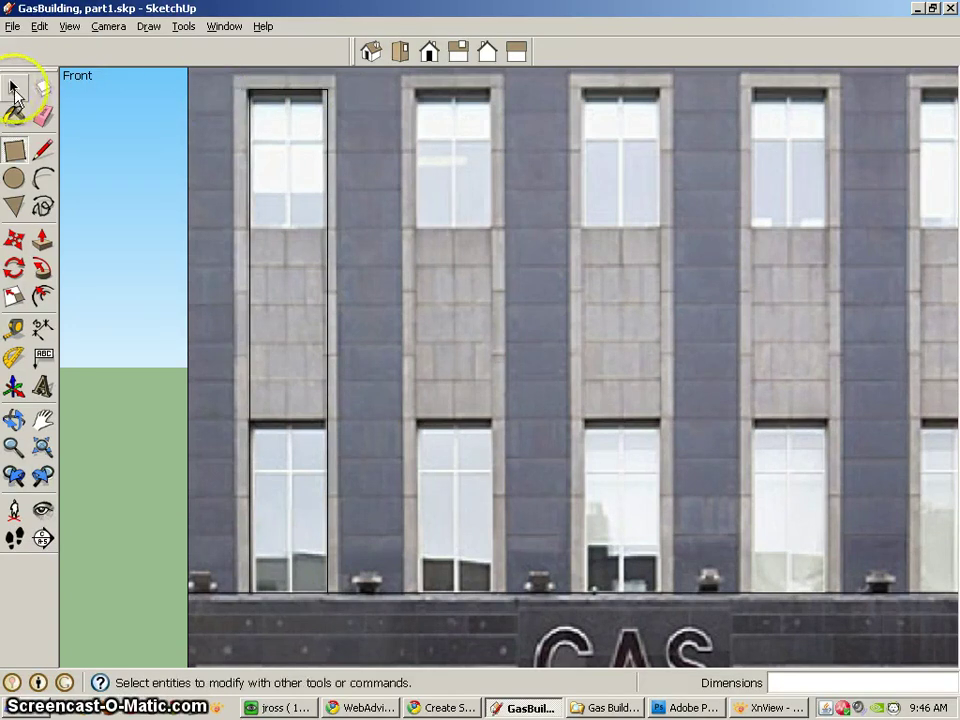
pyautogui.click(14, 240)
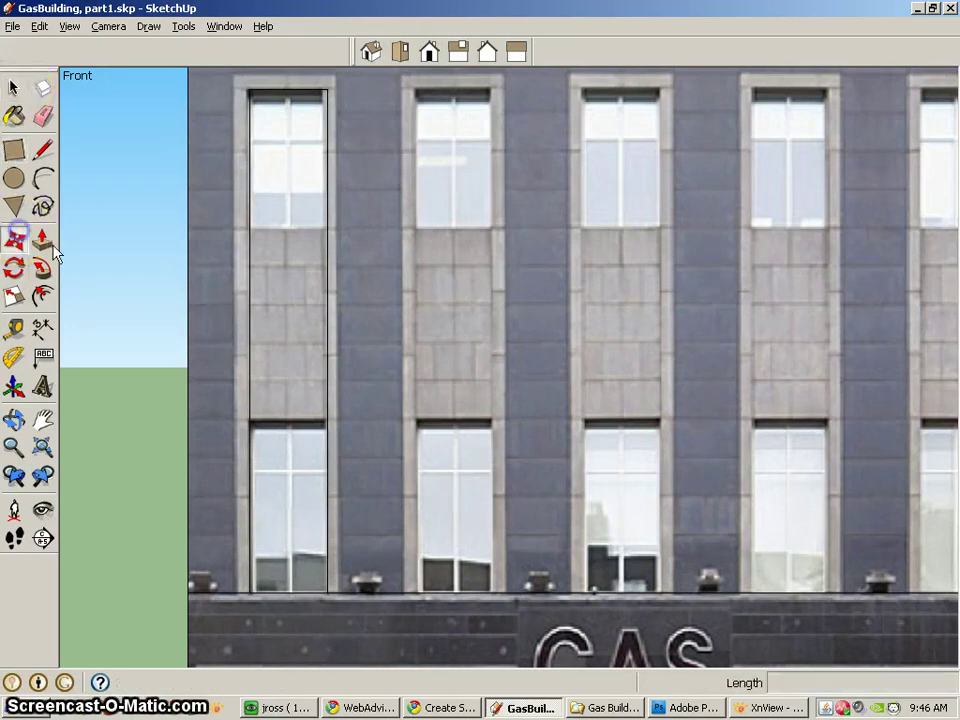
pyautogui.click(328, 296)
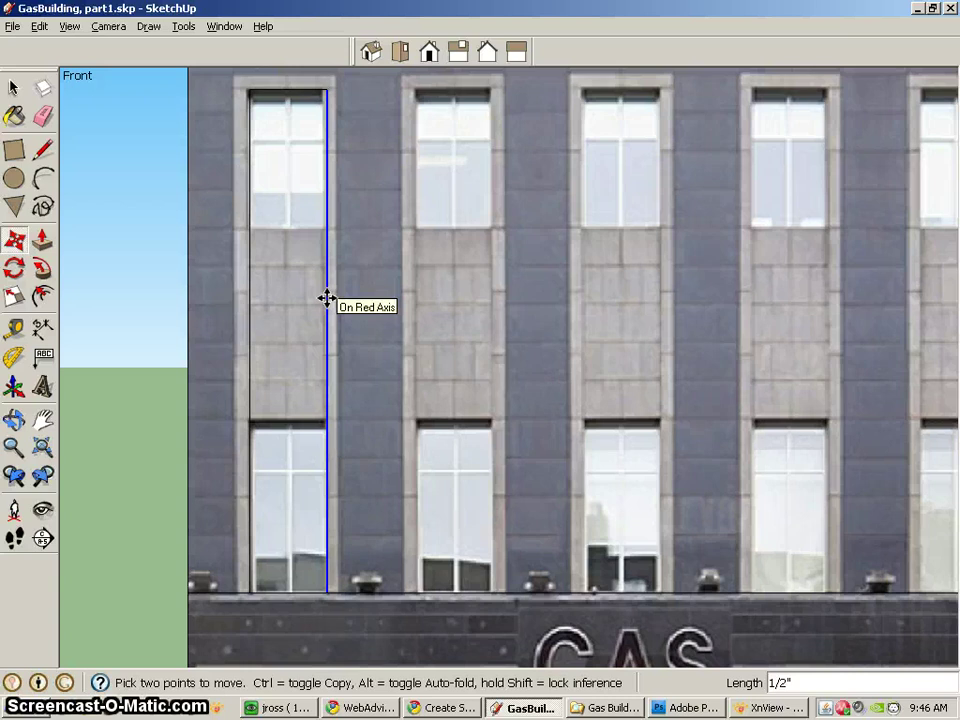
pyautogui.click(326, 298)
pyautogui.click(255, 133)
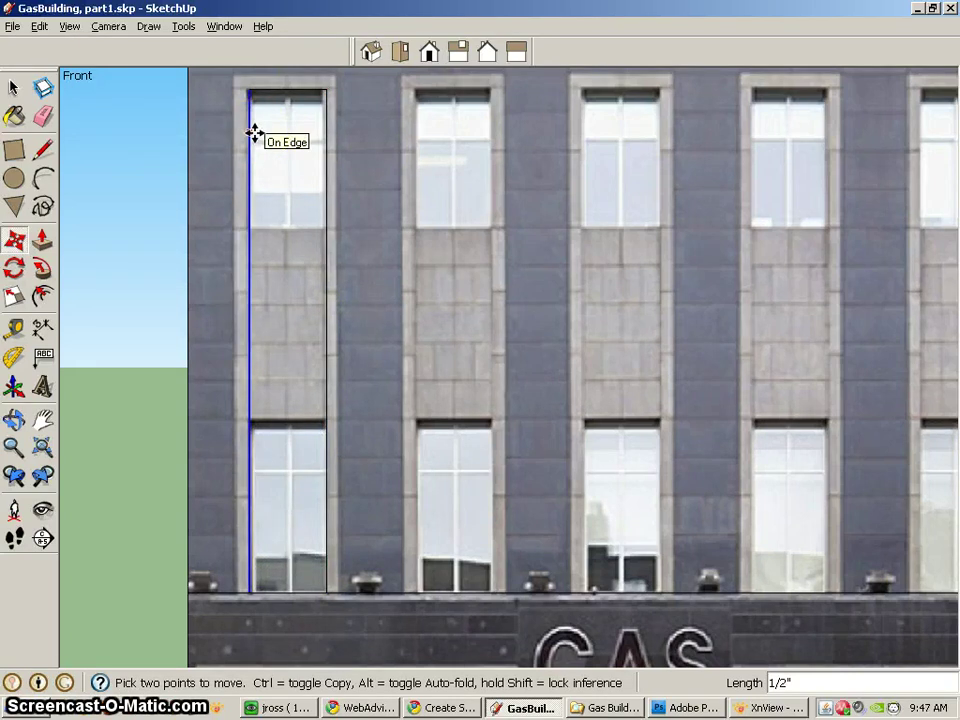
pyautogui.click(14, 90)
pyautogui.click(290, 350)
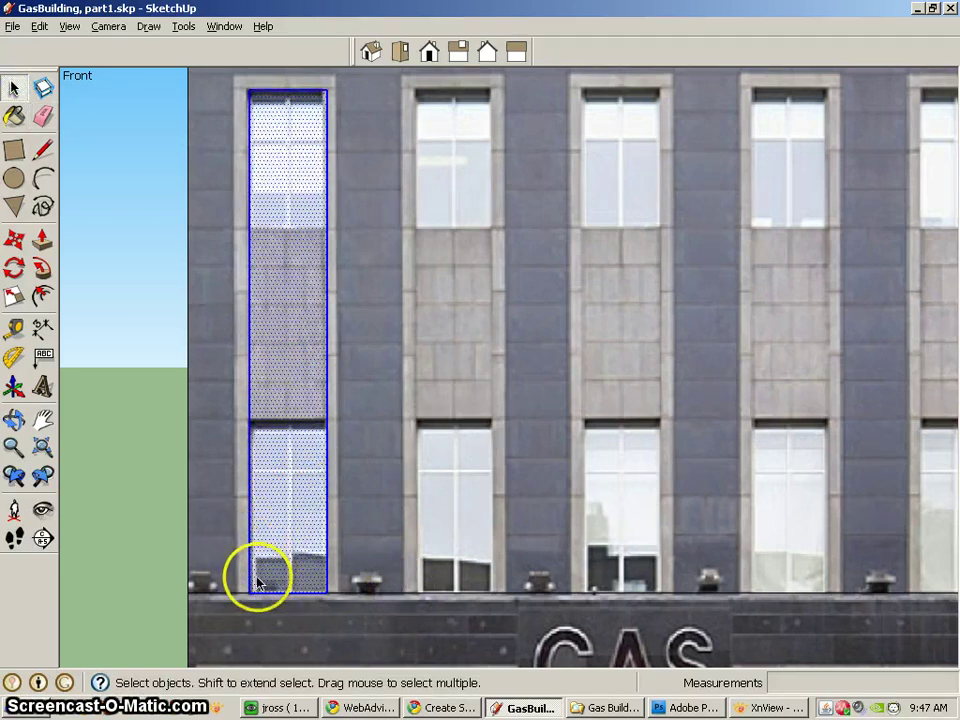
# Step: Copy the window outline onto the second and third window columns
pyautogui.click(14, 240)
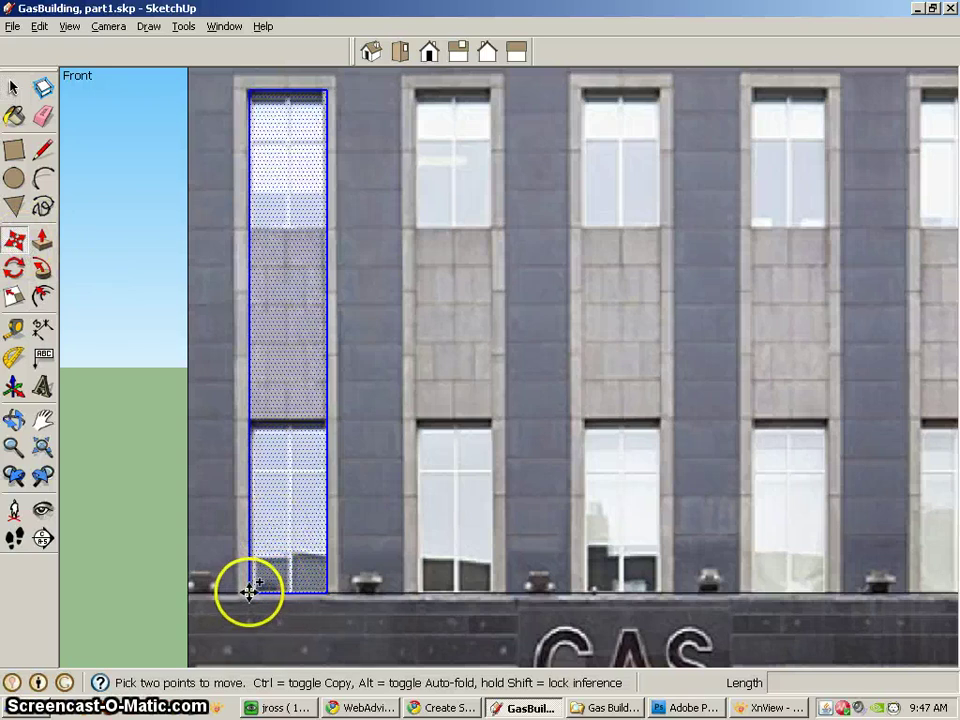
pyautogui.click(249, 592)
pyautogui.press('ctrl')
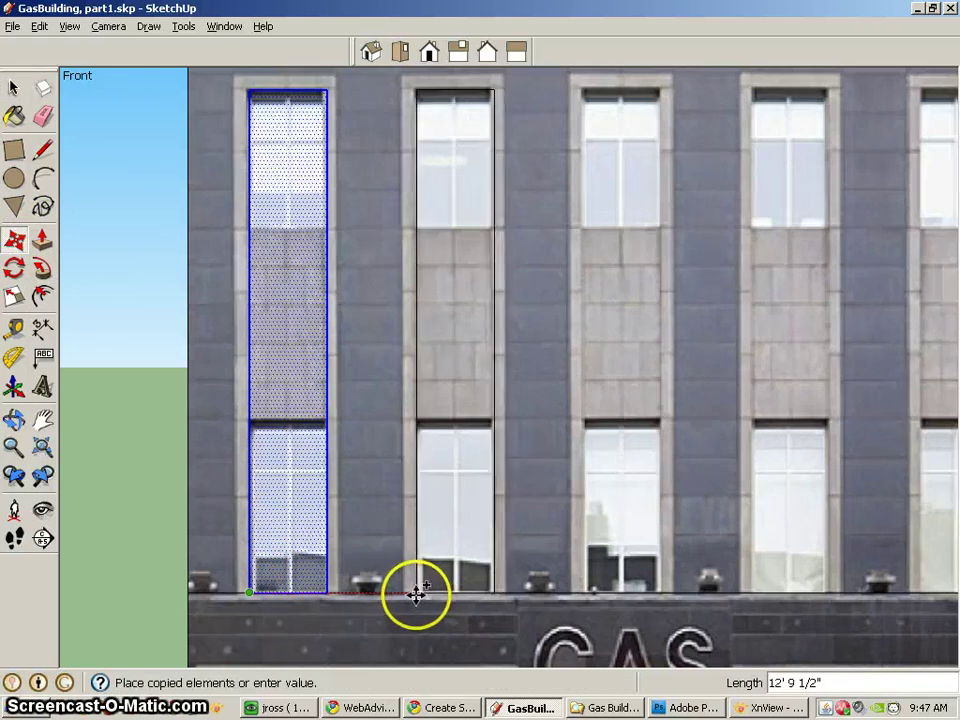
pyautogui.click(414, 596)
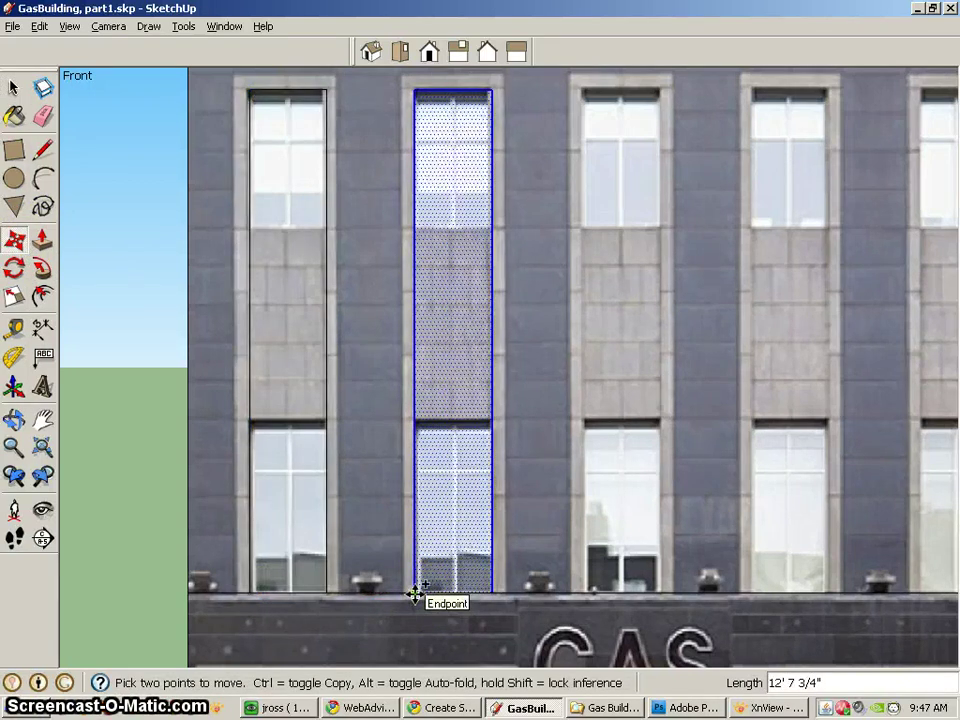
pyautogui.click(414, 596)
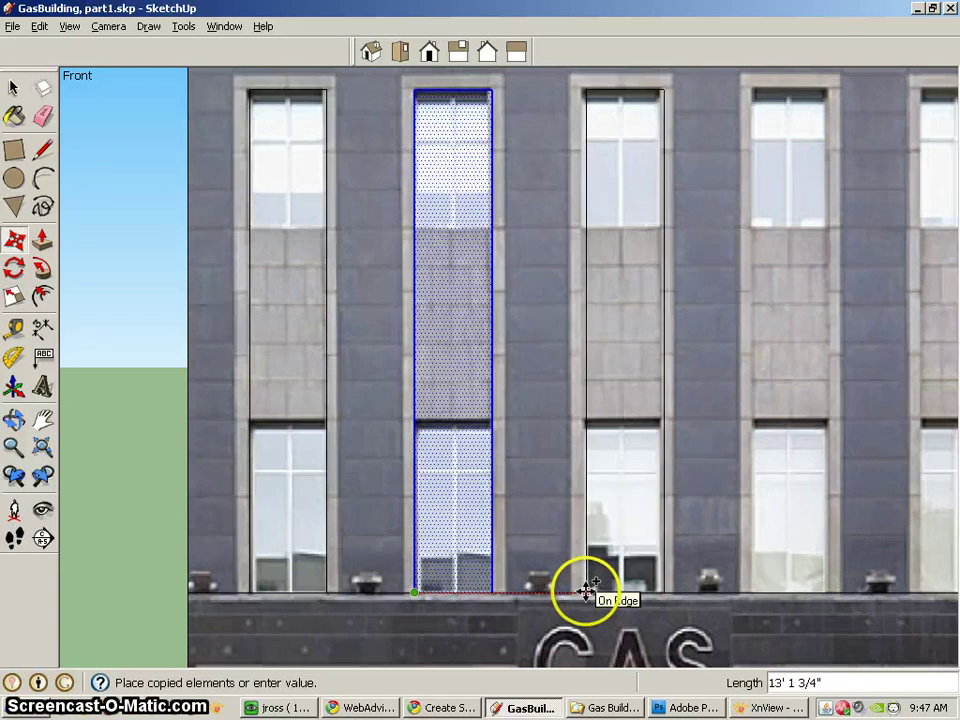
pyautogui.click(584, 593)
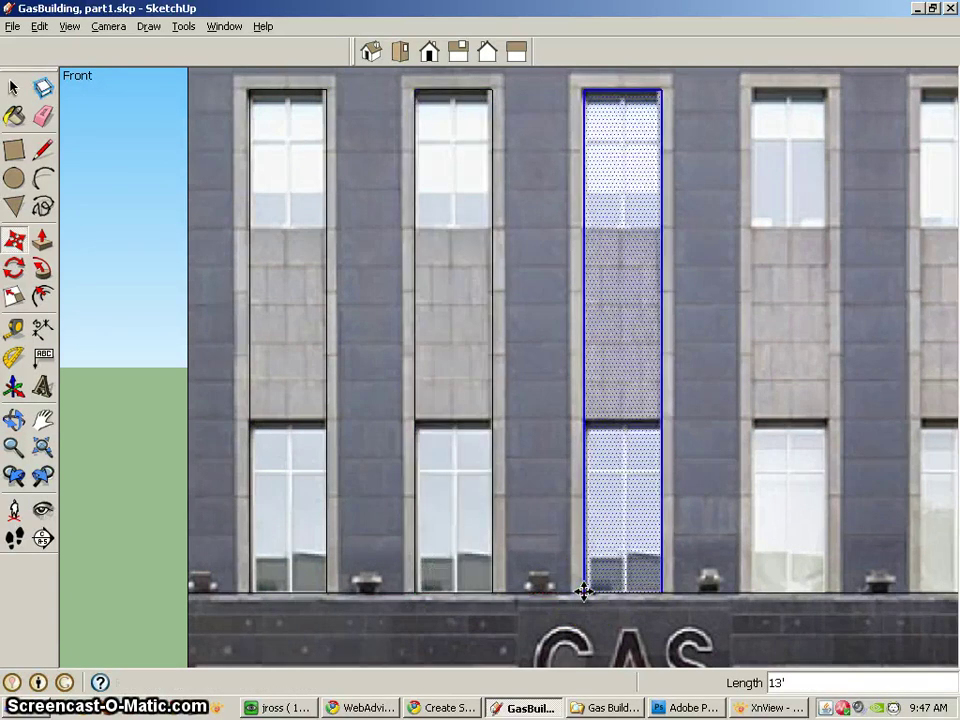
# Step: Copy the window outline onto the fourth and rightmost window columns
pyautogui.press('ctrl')
pyautogui.moveTo(584, 593); pyautogui.dragTo(750, 583)
pyautogui.press('o')
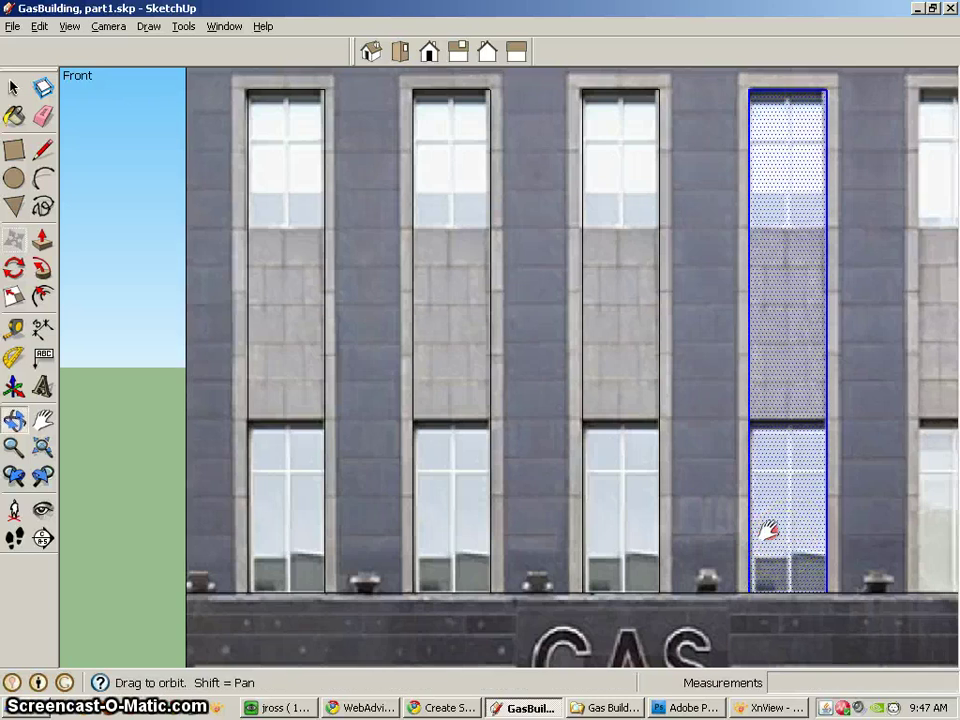
pyautogui.keyDown('shift'); pyautogui.moveTo(768, 530); pyautogui.dragTo(409, 514); pyautogui.keyUp('shift')
pyautogui.press('m')
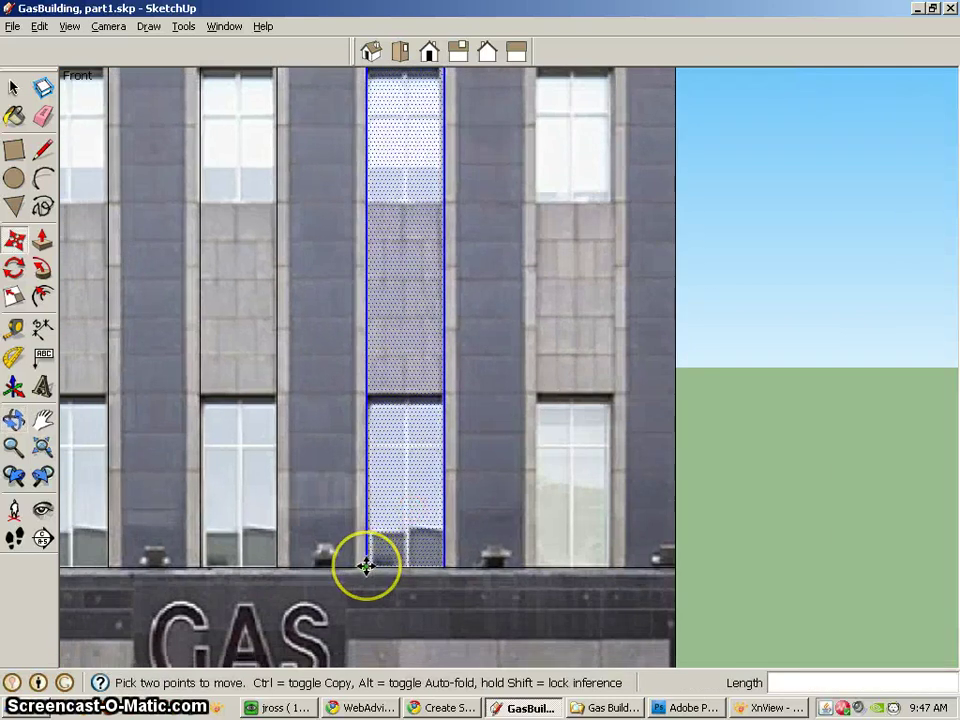
pyautogui.click(366, 566)
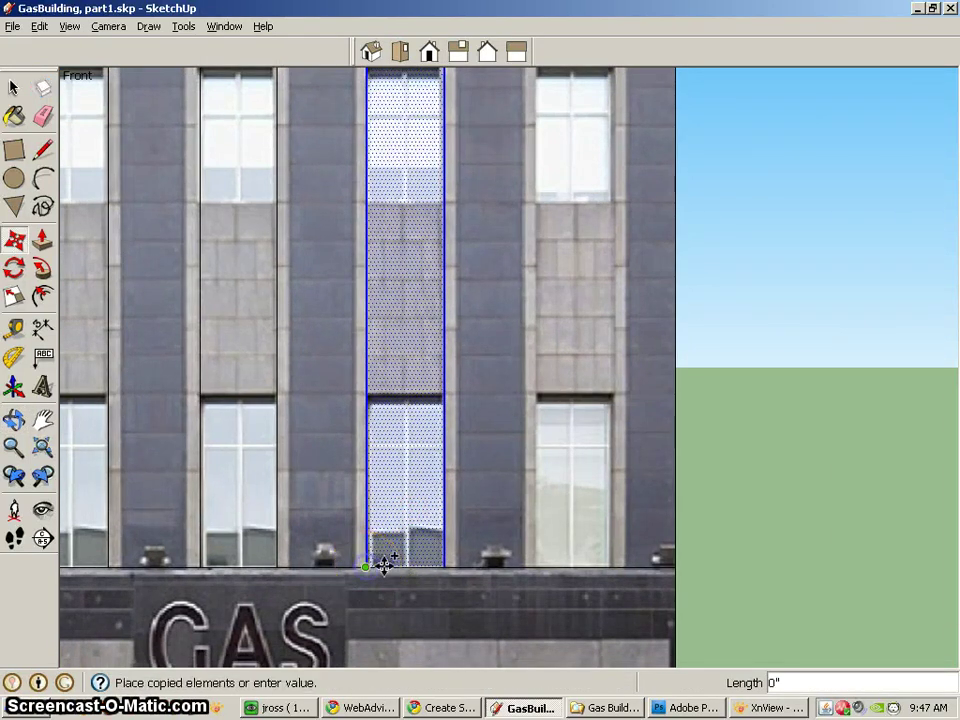
pyautogui.click(538, 564)
pyautogui.moveTo(444, 564); pyautogui.dragTo(524, 262, button='middle')
pyautogui.keyDown('shift'); pyautogui.moveTo(521, 403); pyautogui.dragTo(493, 253, button='middle'); pyautogui.keyUp('shift')
pyautogui.click(30, 240)
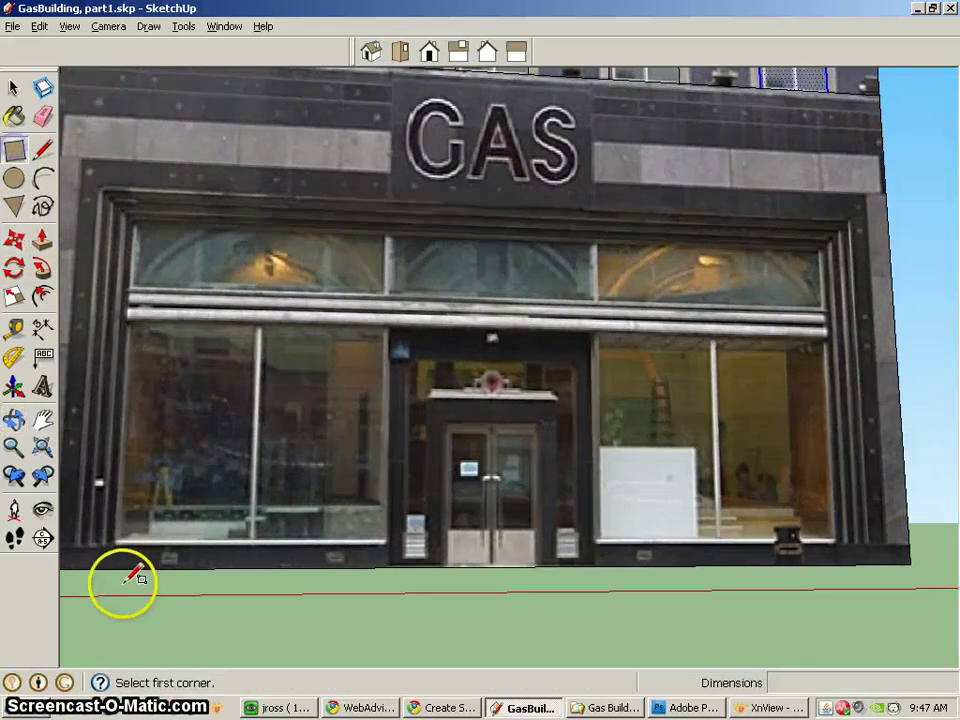
# Step: Draw rectangles around the storefront frame, its inner frame, the central entrance bay and the door
pyautogui.click(98, 184)
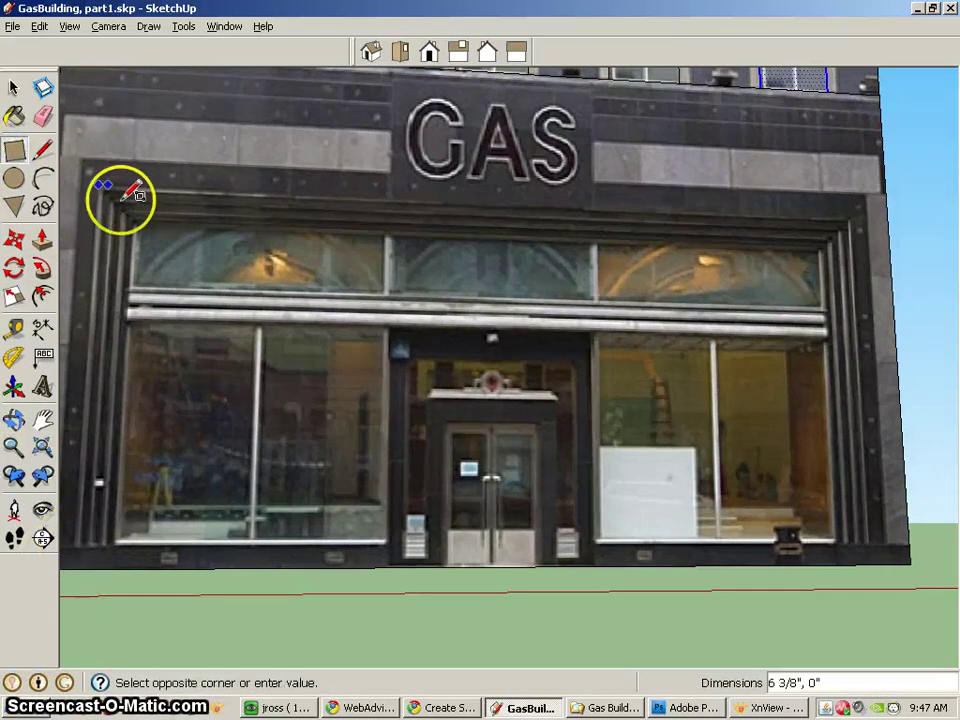
pyautogui.click(873, 560)
pyautogui.click(133, 219)
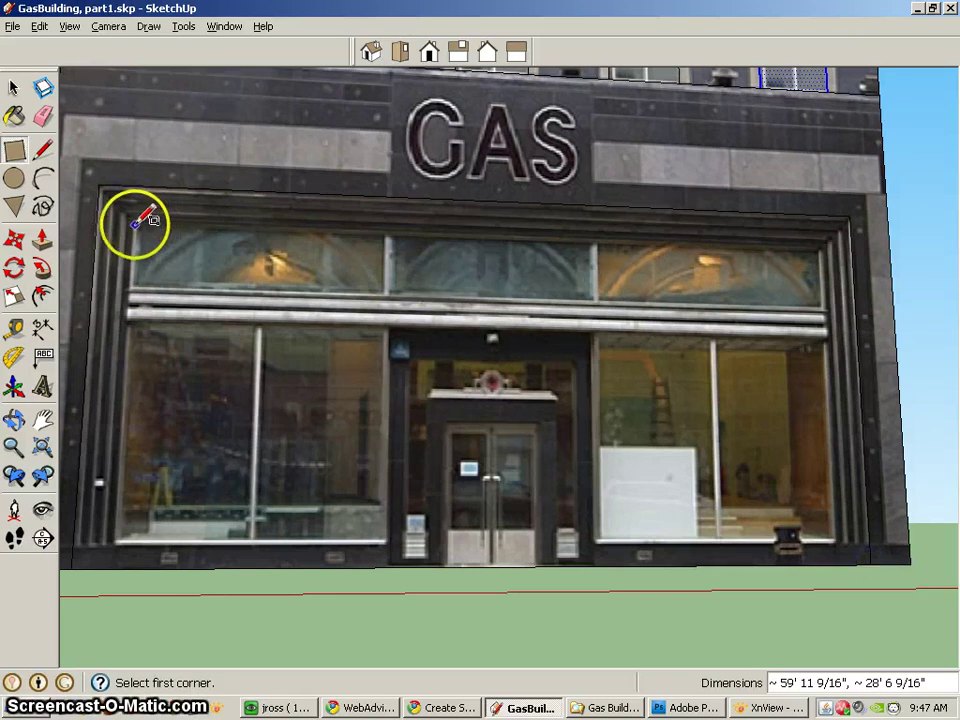
pyautogui.moveTo(741, 564)
pyautogui.mouseDown()
pyautogui.moveTo(842, 574)
pyautogui.moveTo(827, 568)
pyautogui.moveTo(838, 564)
pyautogui.mouseUp()
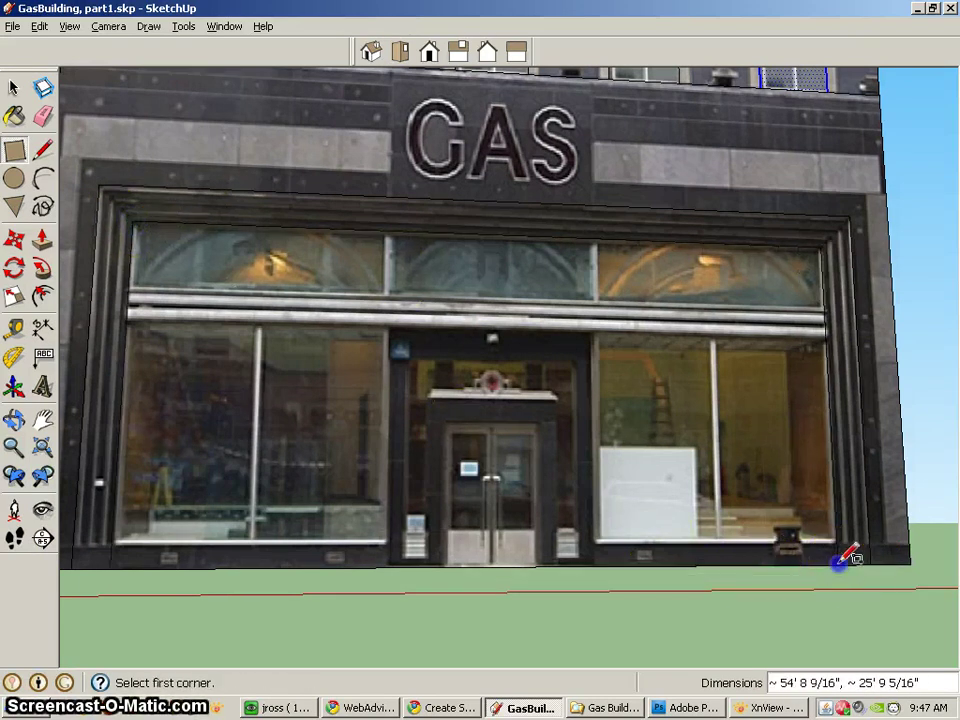
pyautogui.click(128, 287)
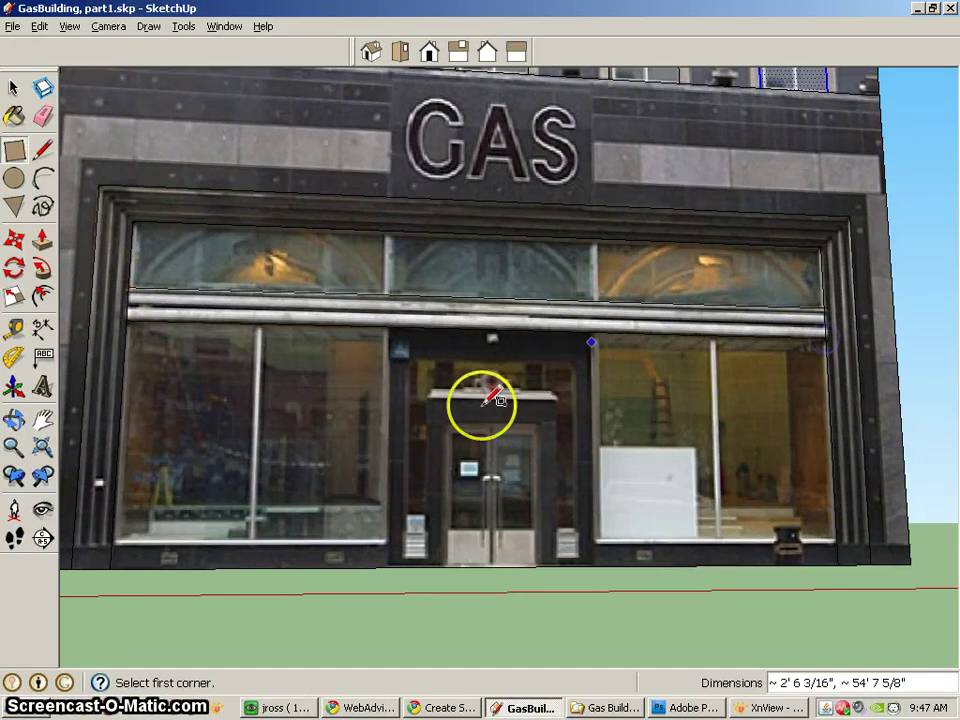
pyautogui.click(389, 327)
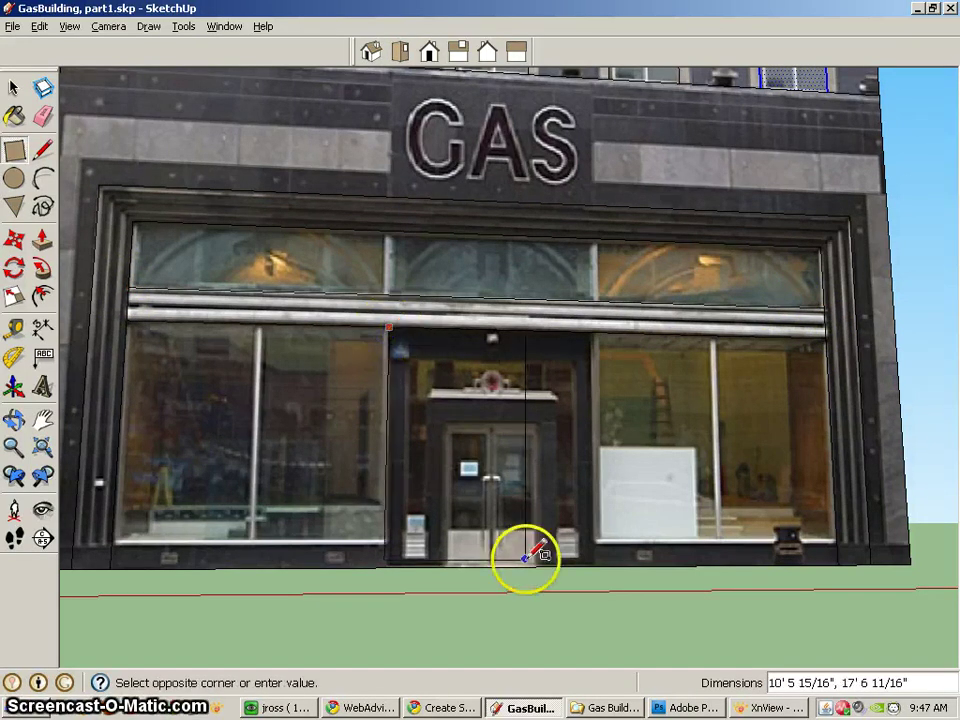
pyautogui.click(595, 566)
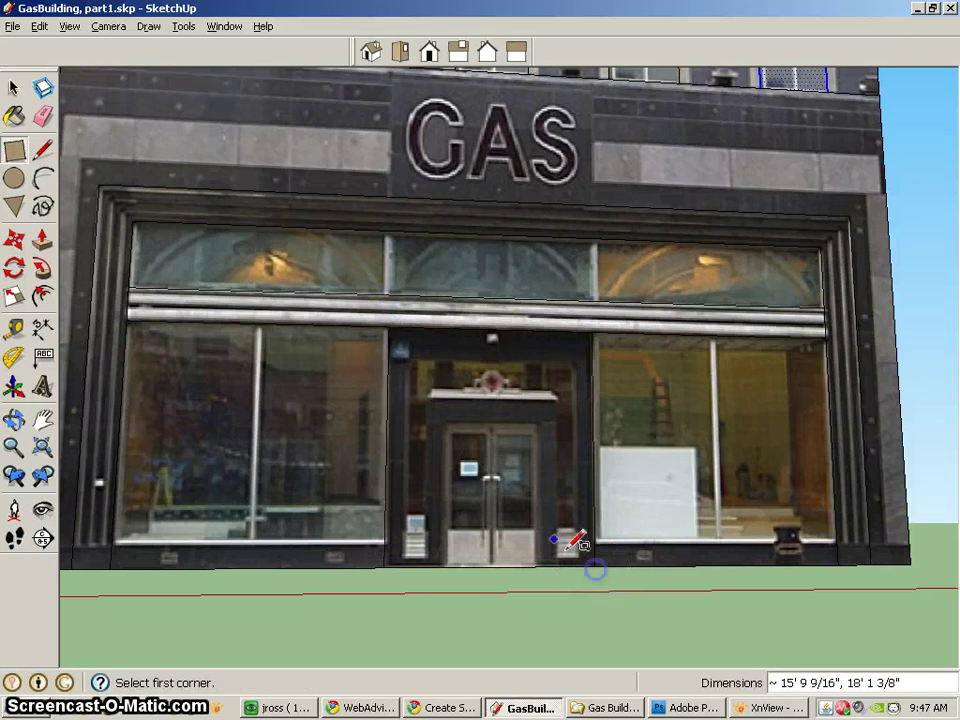
pyautogui.click(428, 399)
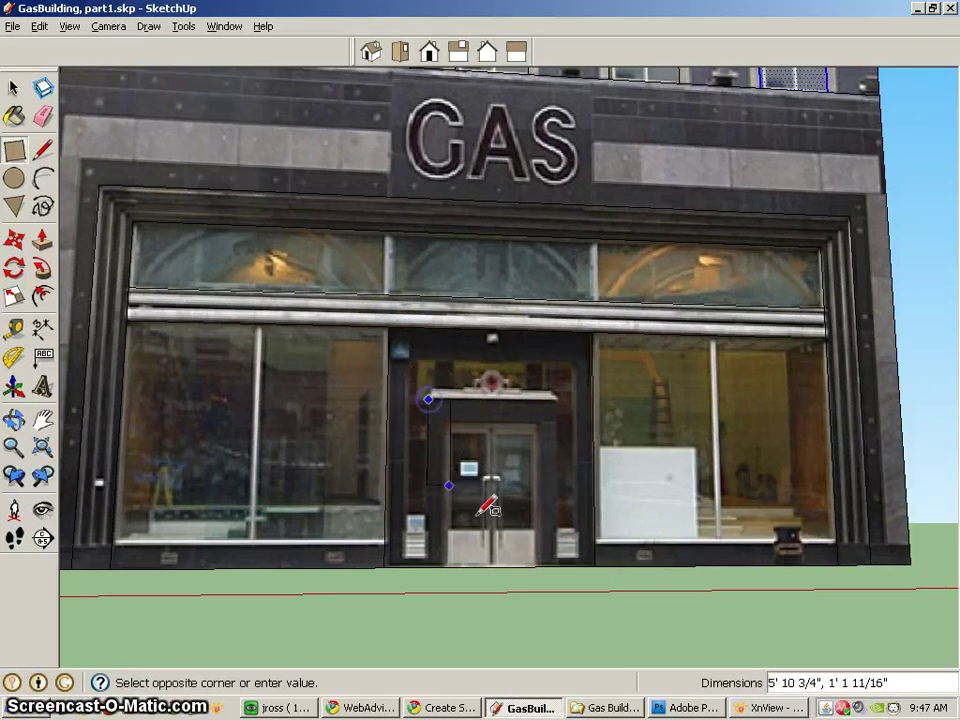
pyautogui.click(557, 566)
pyautogui.moveTo(428, 483); pyautogui.dragTo(427, 447, button='middle')
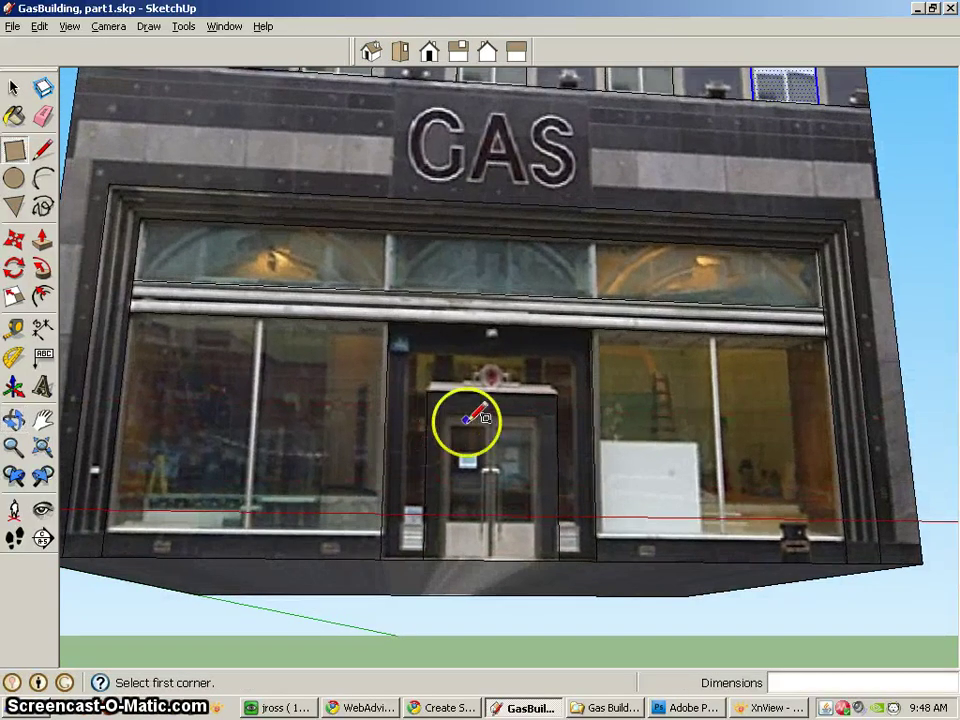
# Step: Draw a circle around the canopy emblem and a rectangle across the canopy ledge
pyautogui.scroll(5, 472, 418)
pyautogui.moveTo(521, 392); pyautogui.dragTo(330, 454, button='middle')
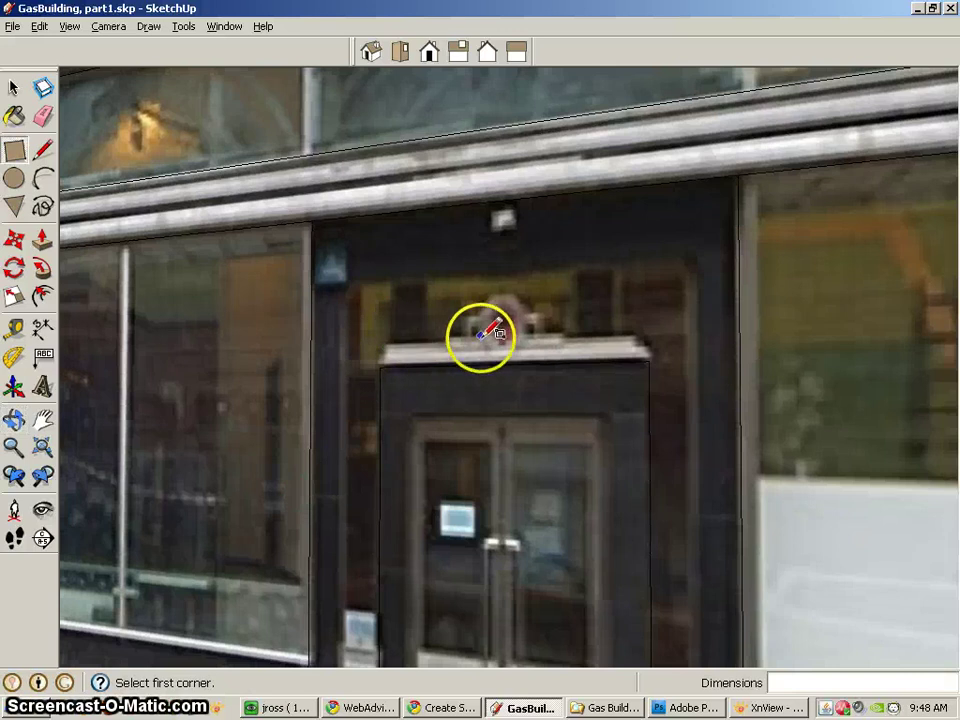
pyautogui.click(18, 183)
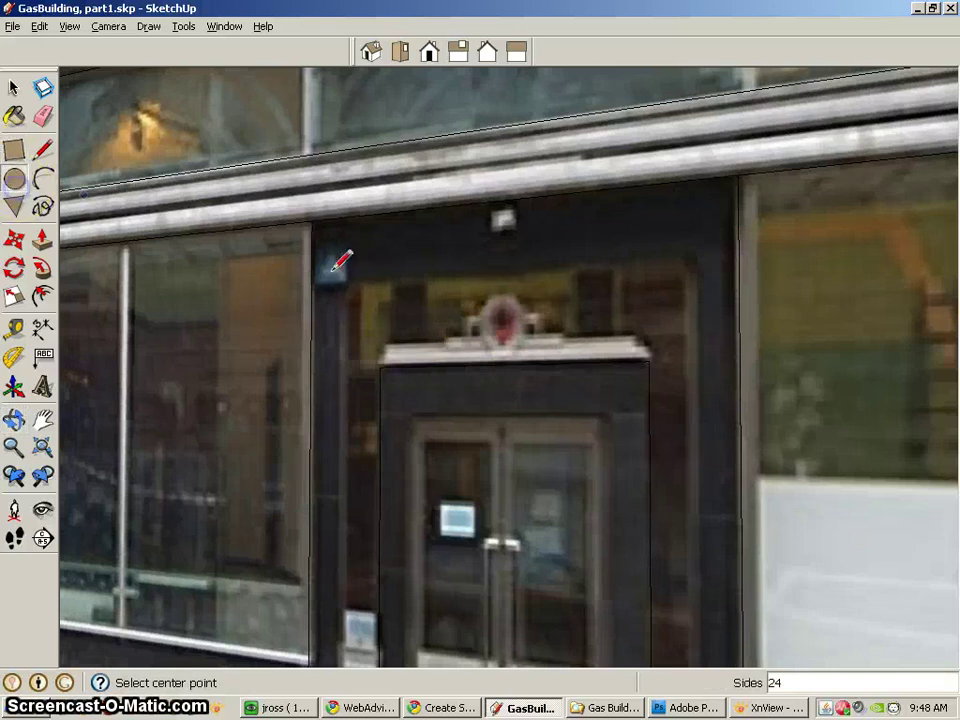
pyautogui.click(503, 322)
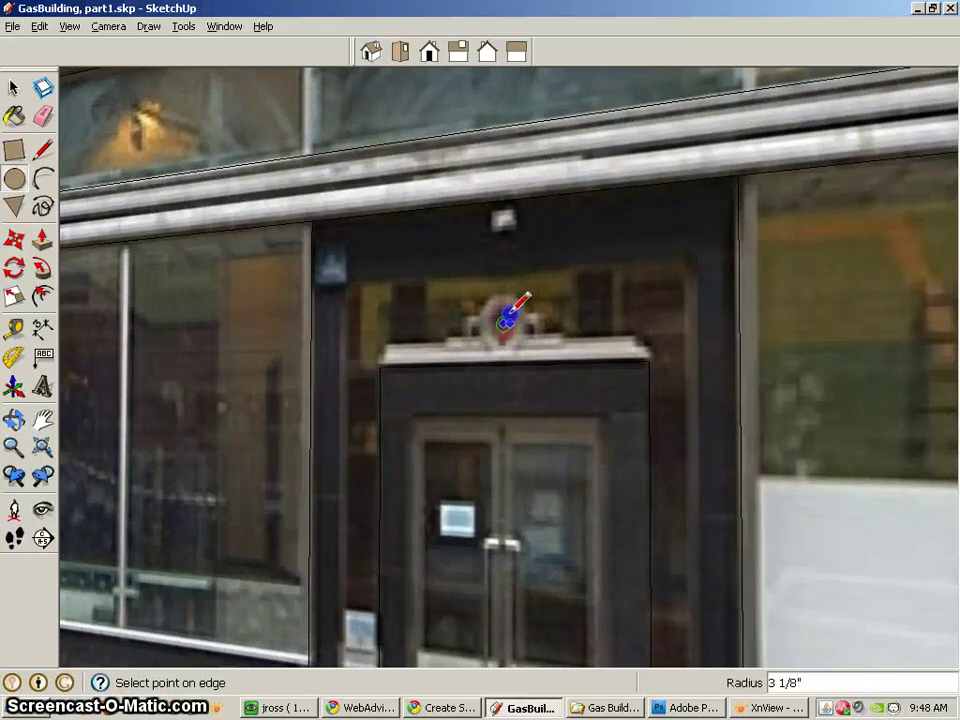
pyautogui.moveTo(481, 377); pyautogui.dragTo(576, 392, button='middle')
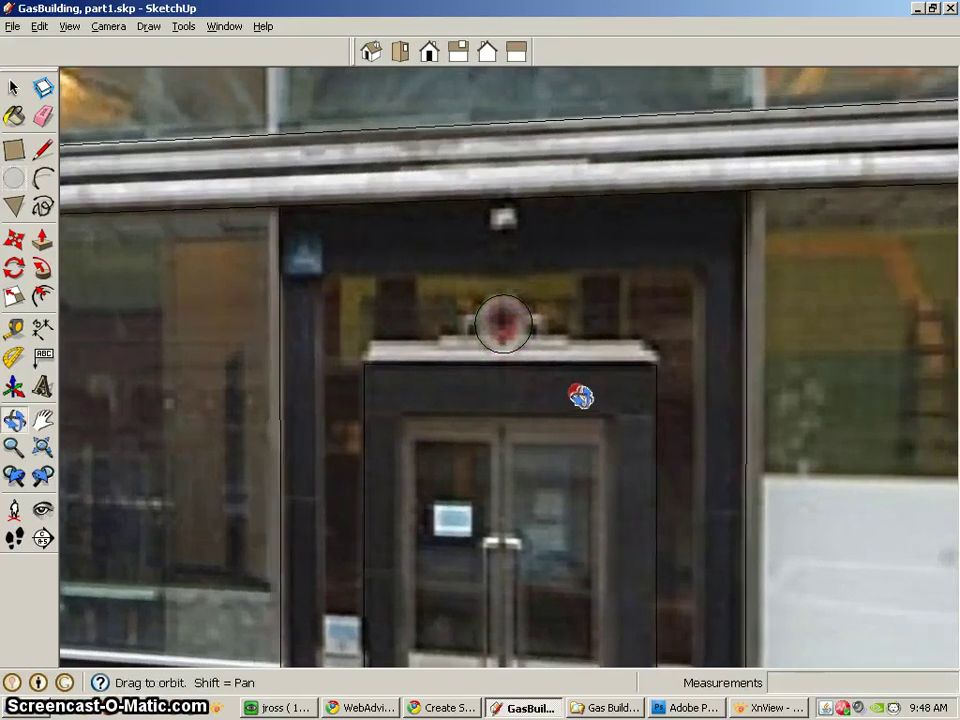
pyautogui.click(14, 150)
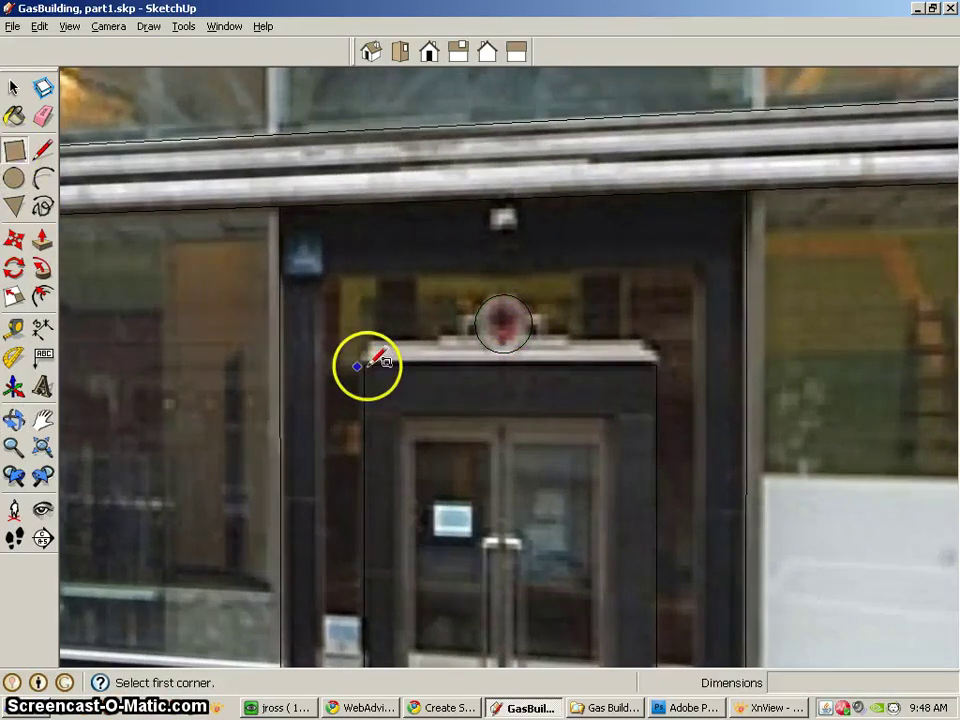
pyautogui.click(364, 364)
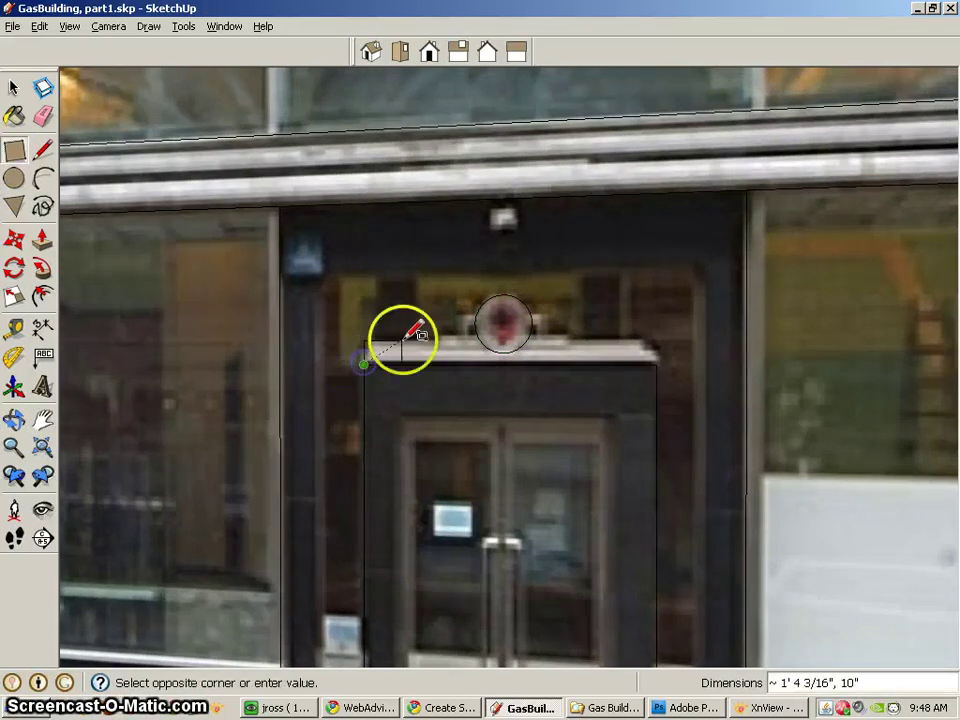
pyautogui.click(655, 340)
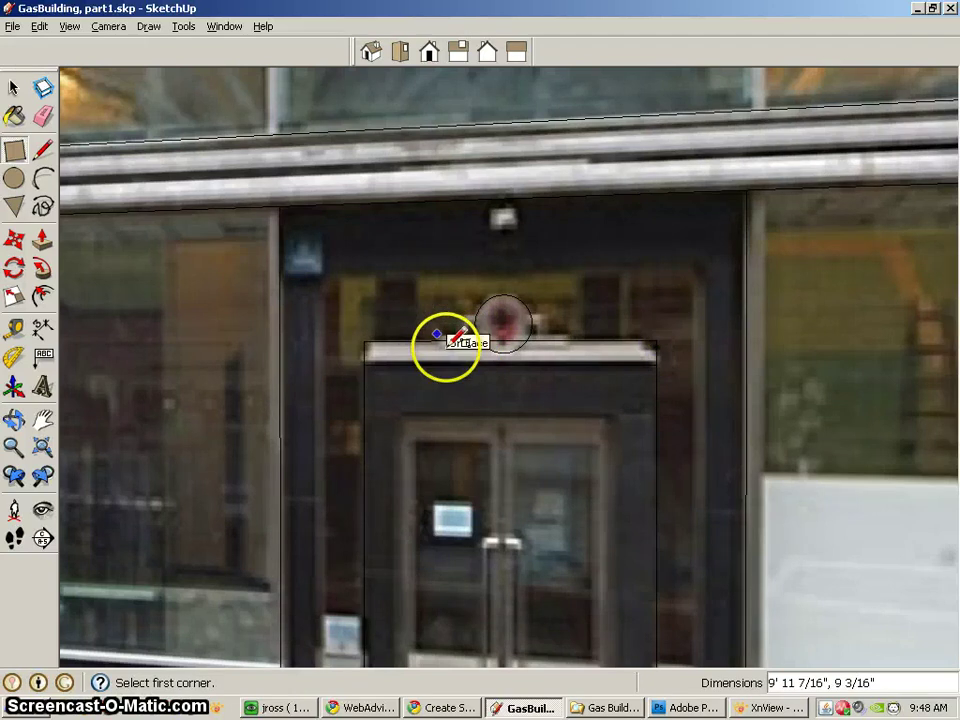
# Step: Draw the raised block behind the emblem and small squares at its base
pyautogui.scroll(3, 445, 346)
pyautogui.click(433, 298)
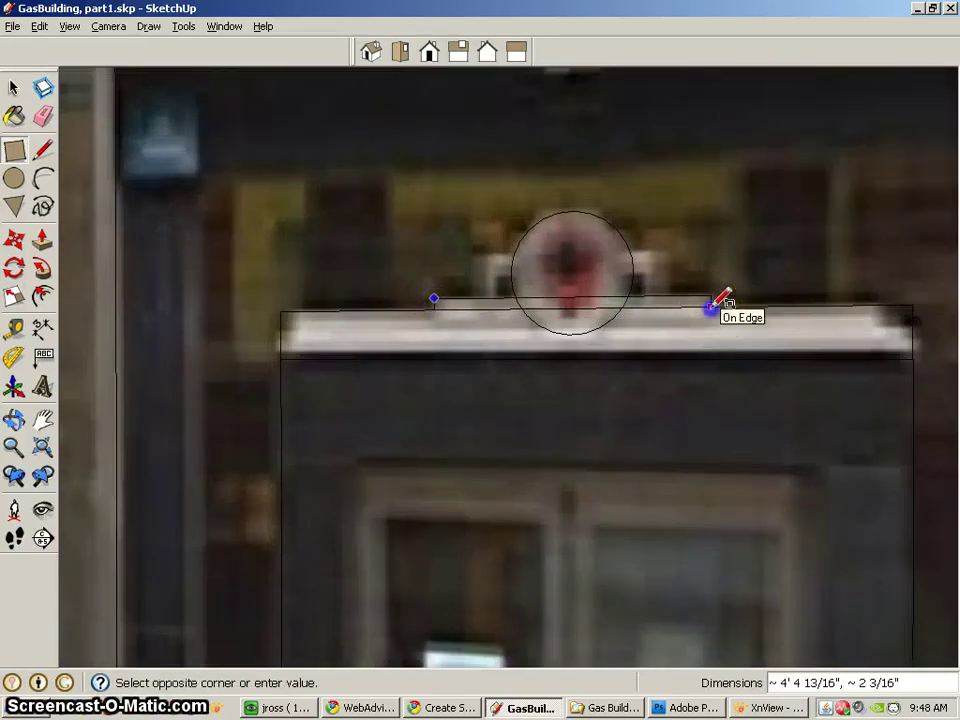
pyautogui.moveTo(527, 342); pyautogui.dragTo(632, 343, button='middle')
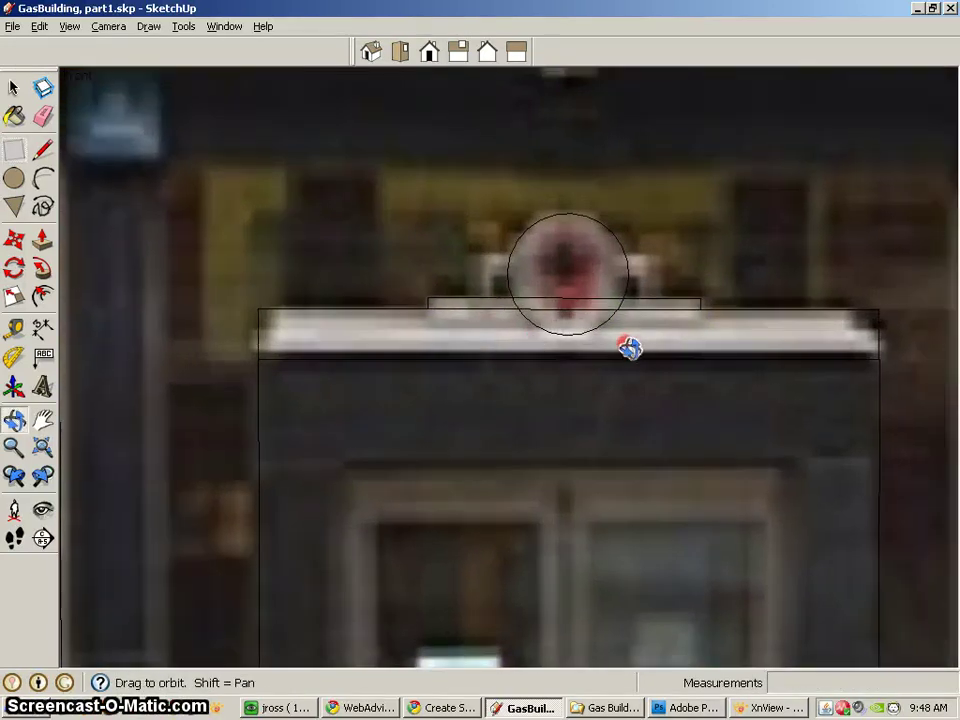
pyautogui.click(478, 257)
pyautogui.click(661, 297)
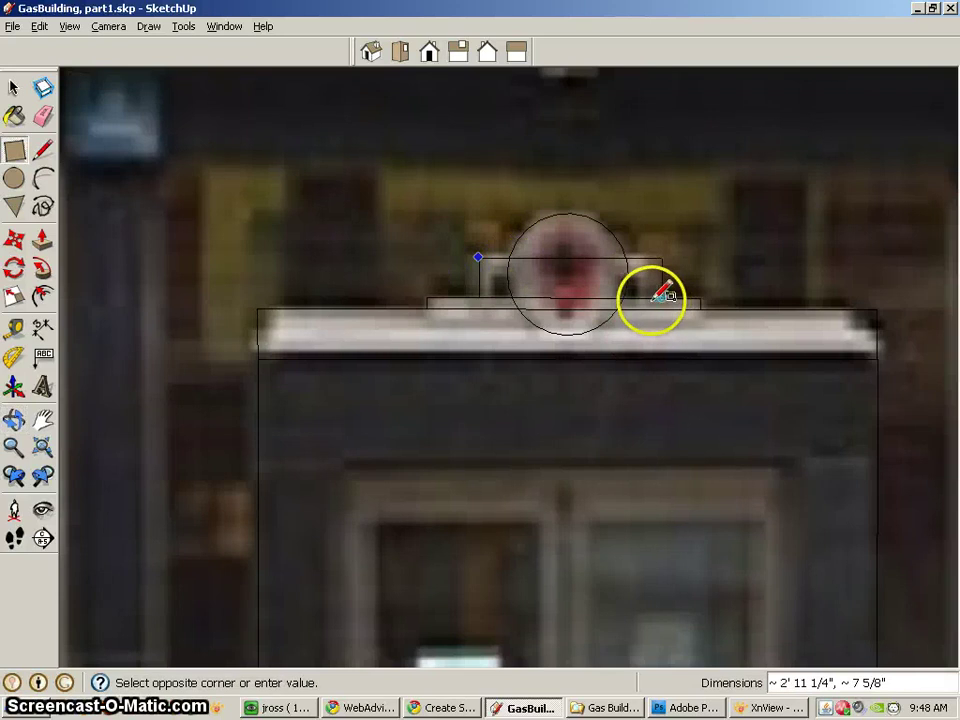
pyautogui.scroll(1, 656, 295)
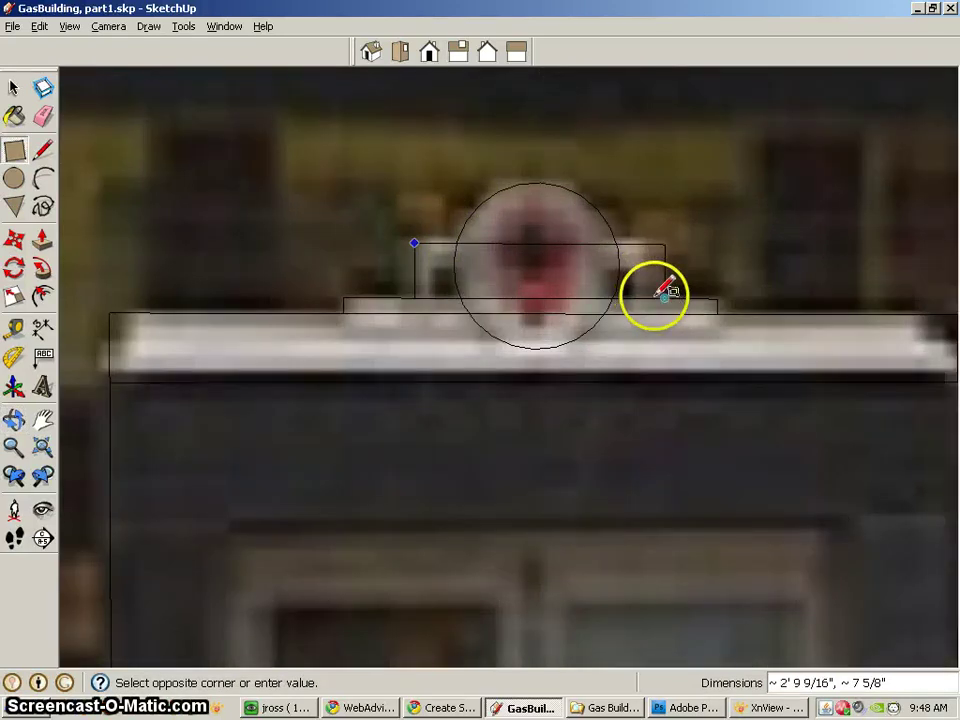
pyautogui.click(653, 297)
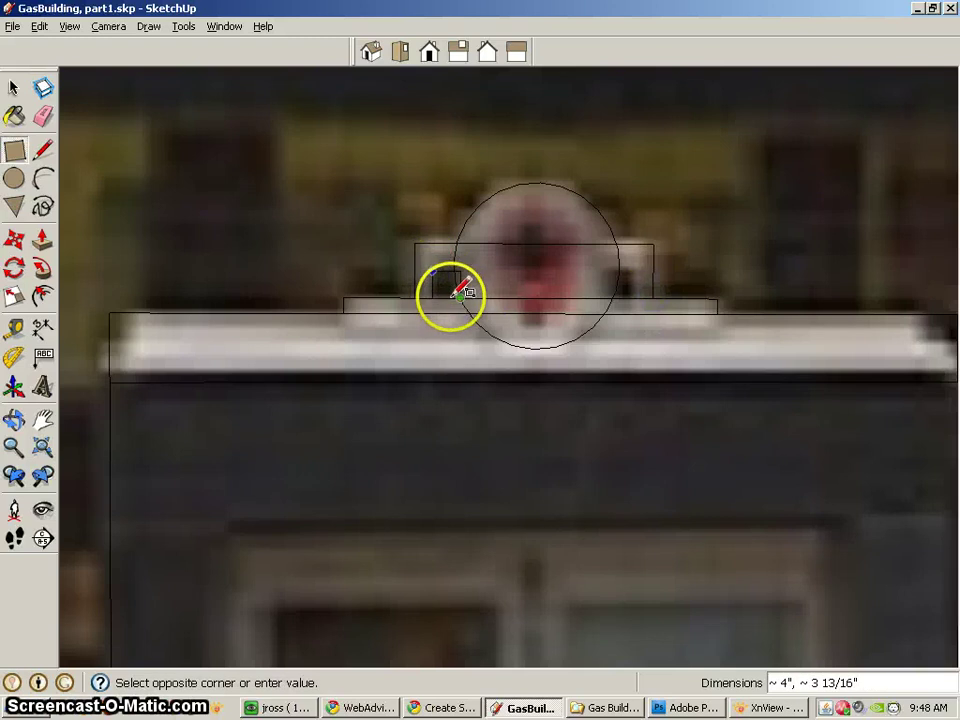
pyautogui.click(456, 297)
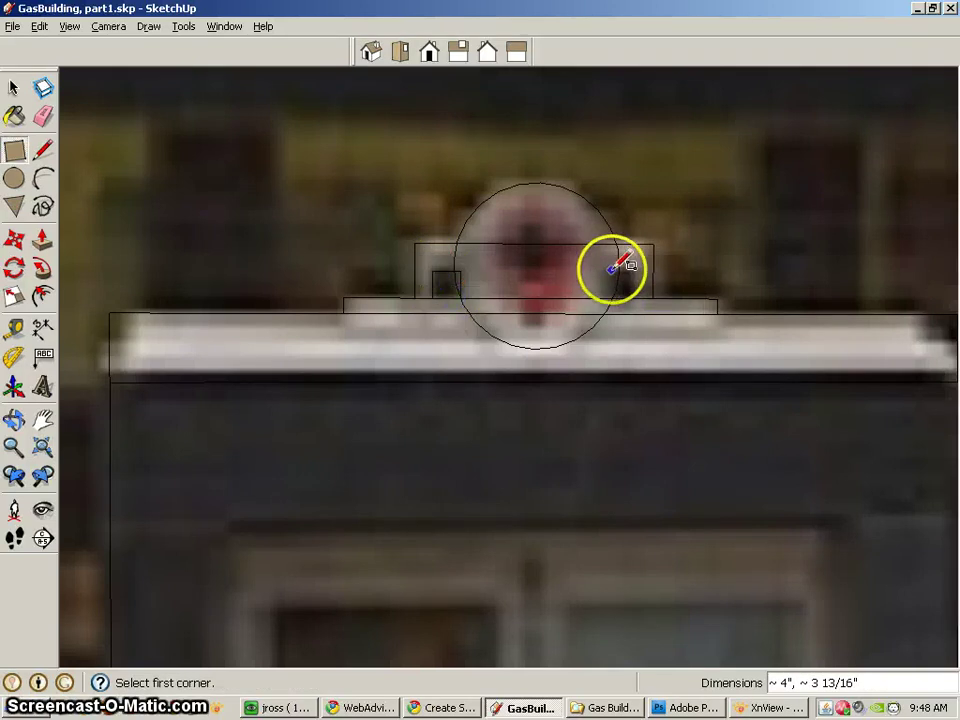
pyautogui.click(629, 272)
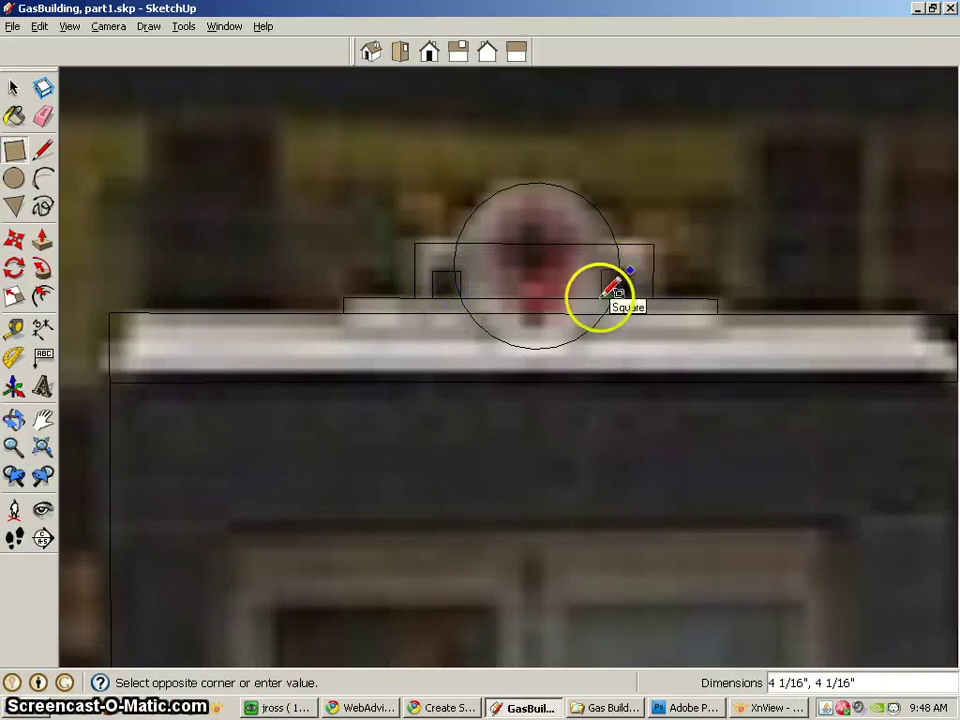
# Step: Add squares at both ledge corners, then erase them and a leftover edge to notch the ends
pyautogui.moveTo(562, 315); pyautogui.dragTo(390, 424, button='middle')
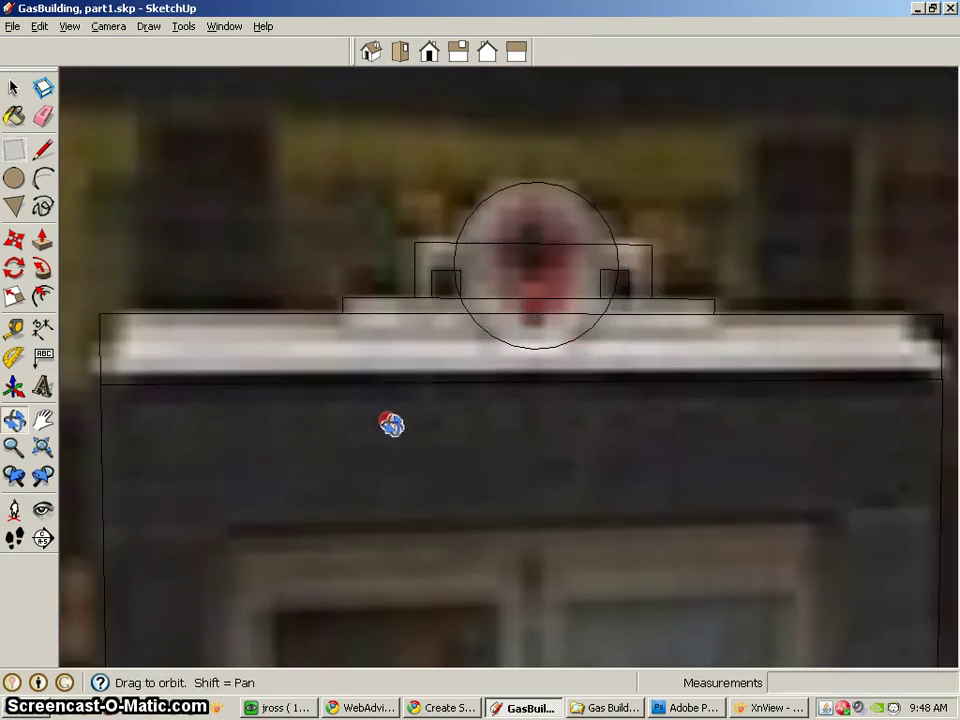
pyautogui.scroll(-3, 531, 407)
pyautogui.scroll(-2, 531, 418)
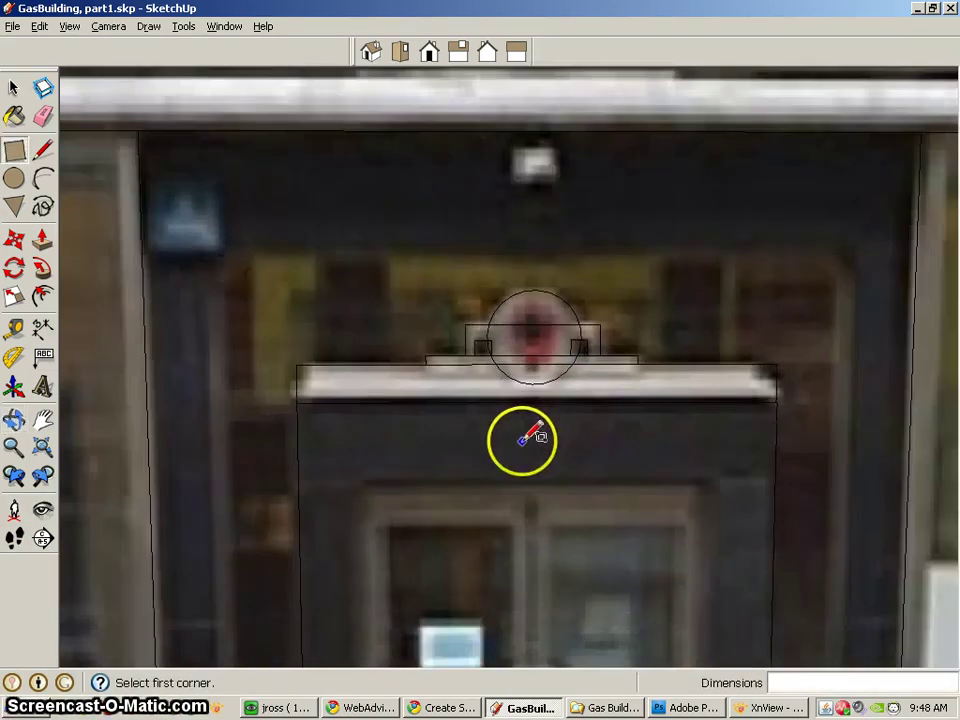
pyautogui.click(299, 366)
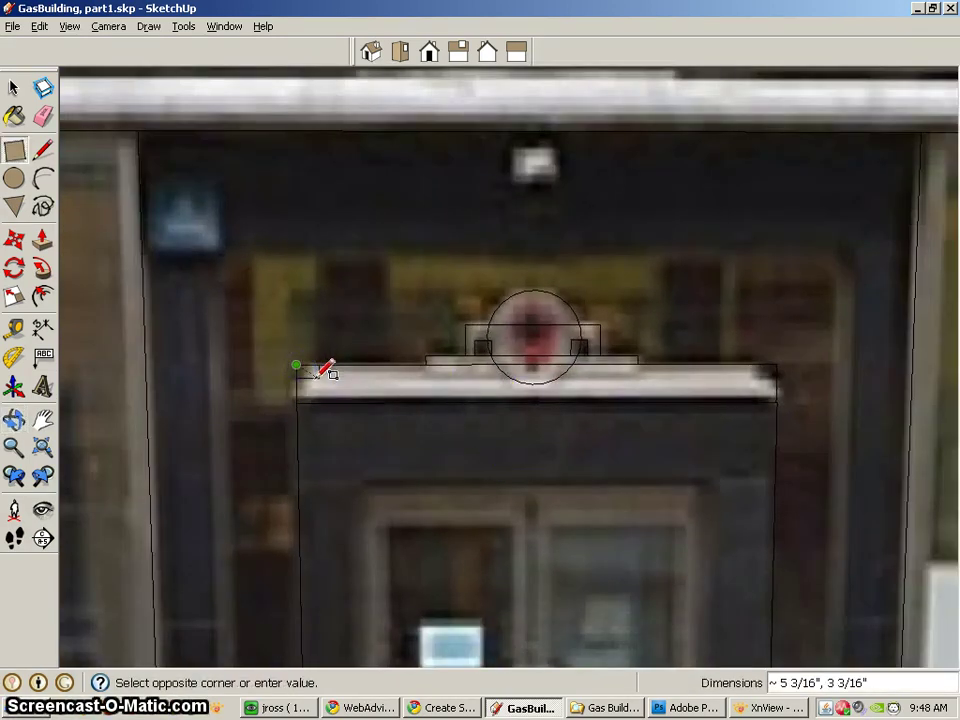
pyautogui.click(310, 378)
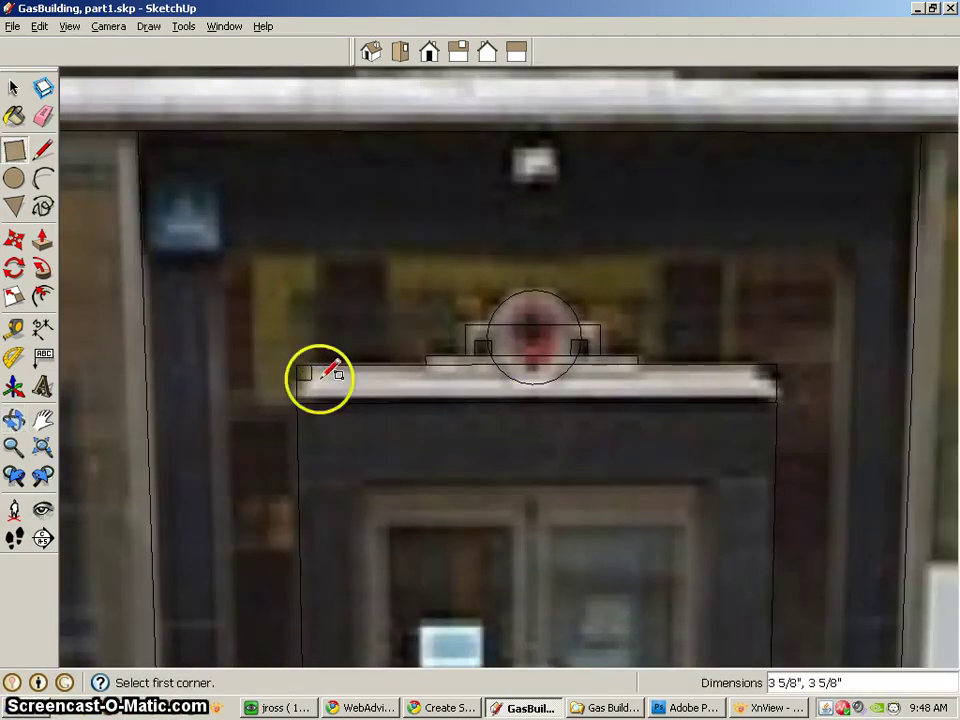
pyautogui.click(776, 367)
pyautogui.click(764, 373)
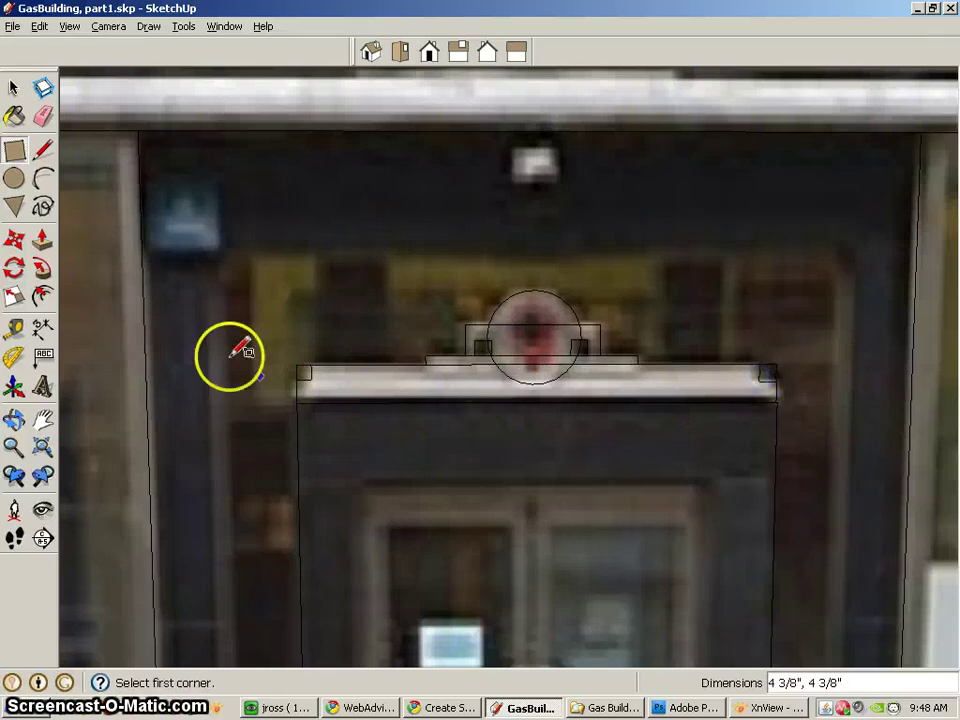
pyautogui.click(44, 118)
pyautogui.click(301, 365)
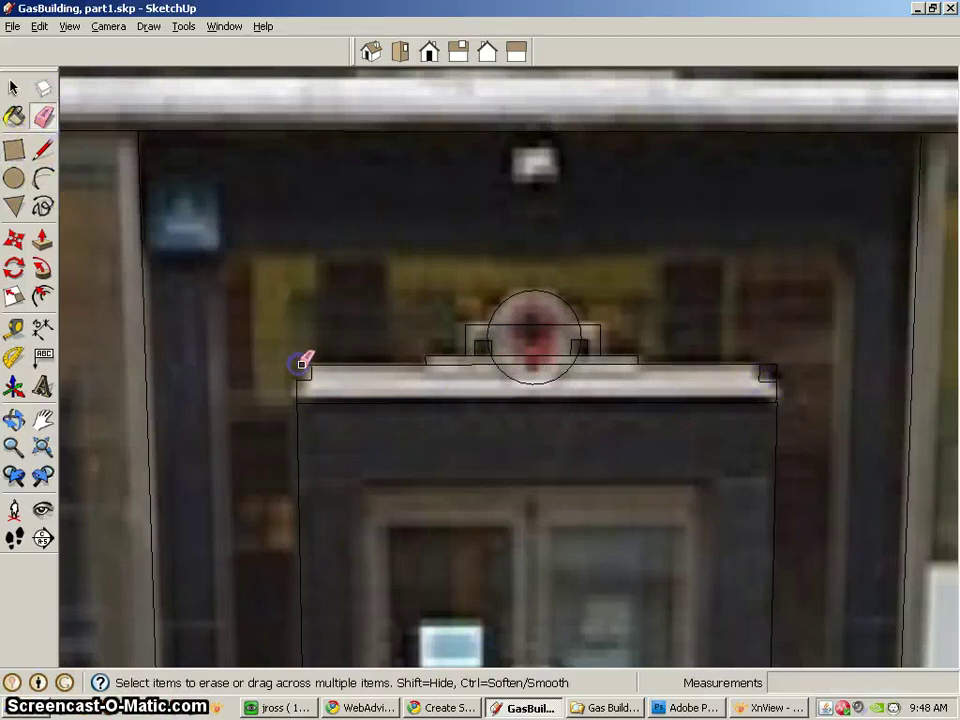
pyautogui.click(767, 370)
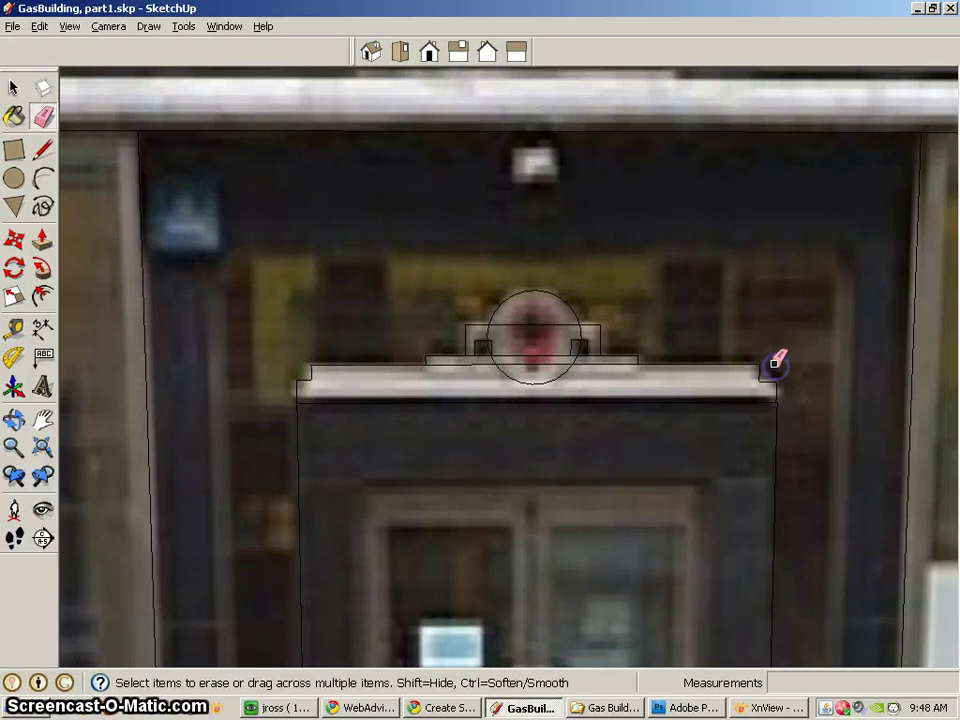
pyautogui.click(590, 327)
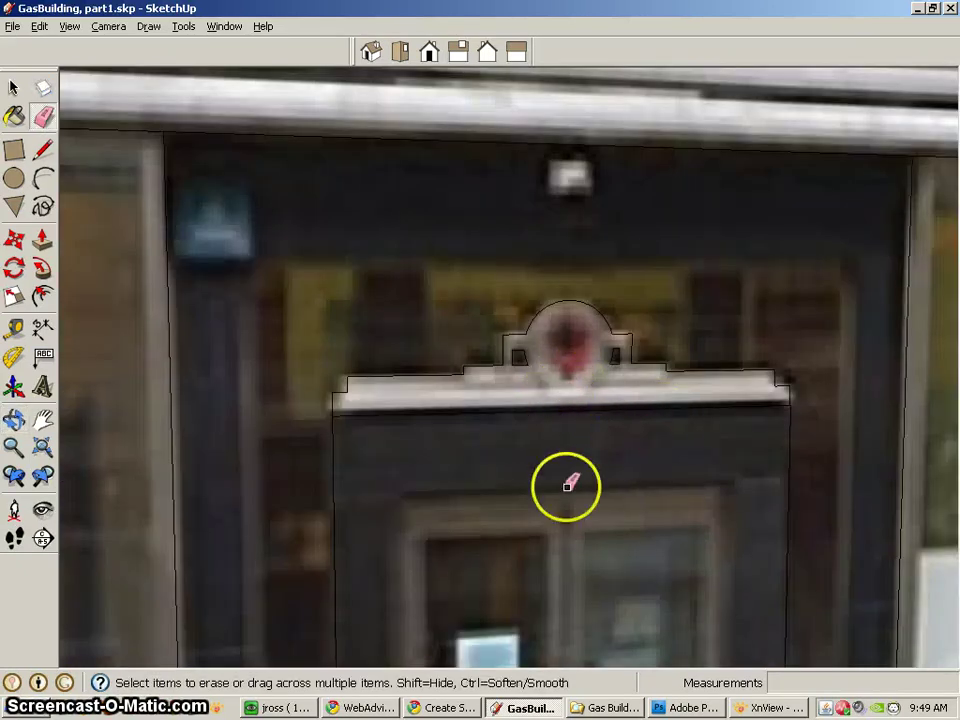
# Step: Orbit and zoom to frame the upper window columns above the GAS sign
pyautogui.moveTo(564, 484)
pyautogui.mouseDown(button='middle')
pyautogui.moveTo(628, 456)
pyautogui.moveTo(789, 463)
pyautogui.moveTo(556, 485)
pyautogui.moveTo(591, 531)
pyautogui.moveTo(617, 374)
pyautogui.moveTo(544, 392)
pyautogui.moveTo(596, 336)
pyautogui.moveTo(452, 446)
pyautogui.moveTo(436, 479)
pyautogui.moveTo(399, 474)
pyautogui.moveTo(401, 364)
pyautogui.moveTo(591, 289)
pyautogui.moveTo(598, 240)
pyautogui.moveTo(623, 229)
pyautogui.moveTo(445, 308)
pyautogui.moveTo(394, 497)
pyautogui.mouseUp(button='middle')
pyautogui.scroll(-5, 555, 485)
pyautogui.moveTo(369, 236)
pyautogui.mouseDown(button='middle')
pyautogui.moveTo(377, 279)
pyautogui.moveTo(339, 330)
pyautogui.moveTo(302, 354)
pyautogui.moveTo(285, 291)
pyautogui.moveTo(542, 251)
pyautogui.moveTo(463, 285)
pyautogui.mouseUp(button='middle')
pyautogui.scroll(6, 274, 300)
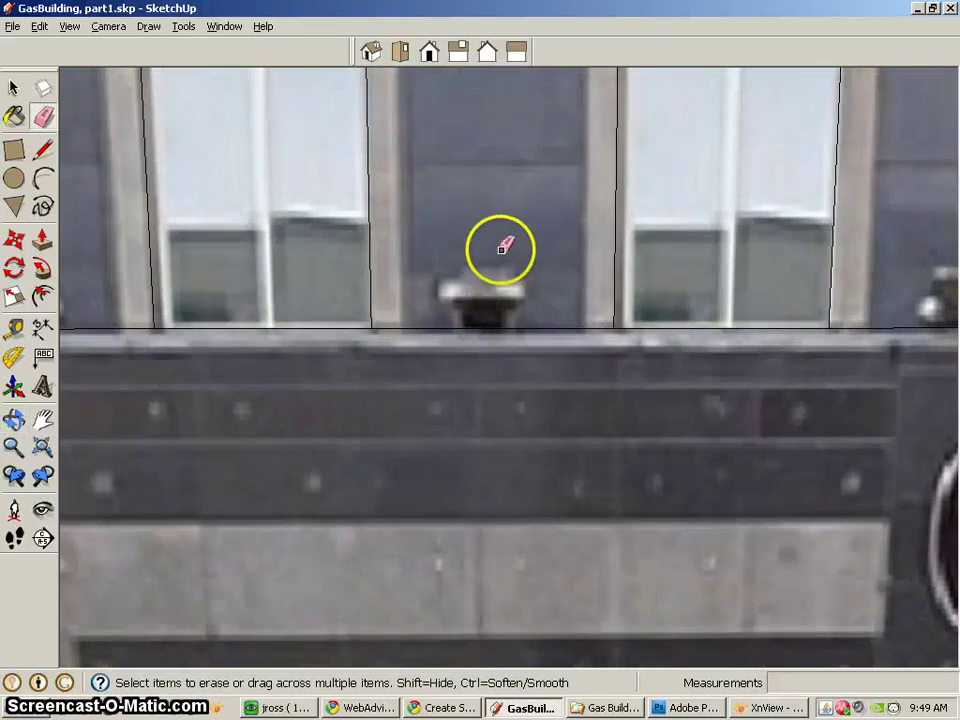
pyautogui.scroll(-4, 558, 338)
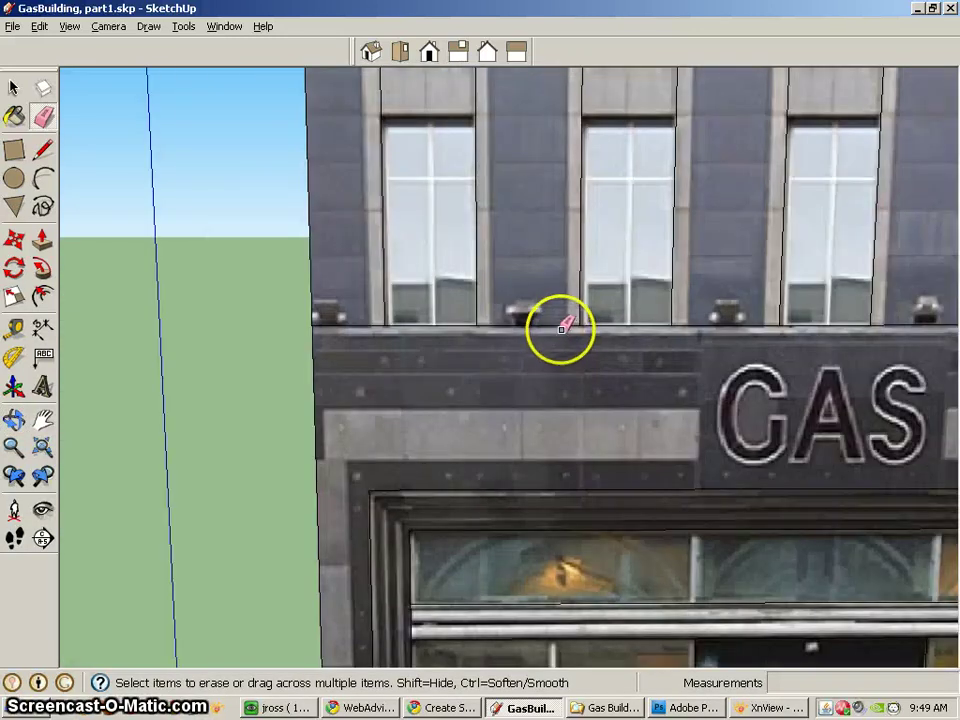
pyautogui.scroll(-3, 563, 324)
pyautogui.scroll(5, 500, 313)
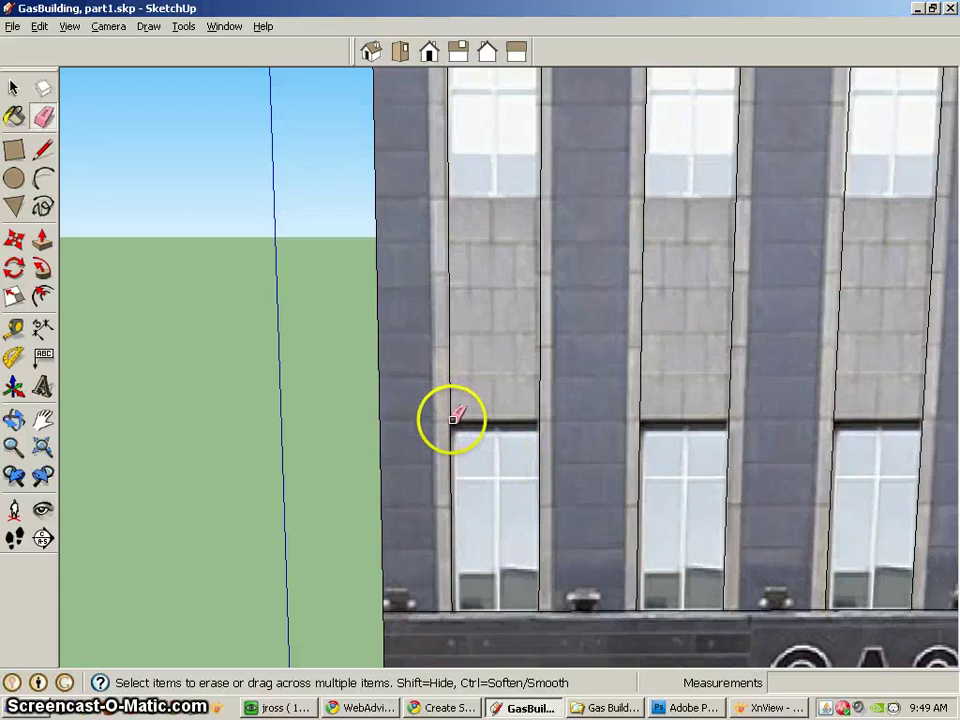
# Step: Draw horizontal lines along the window tops across the facade's window columns
pyautogui.click(43, 153)
pyautogui.click(449, 421)
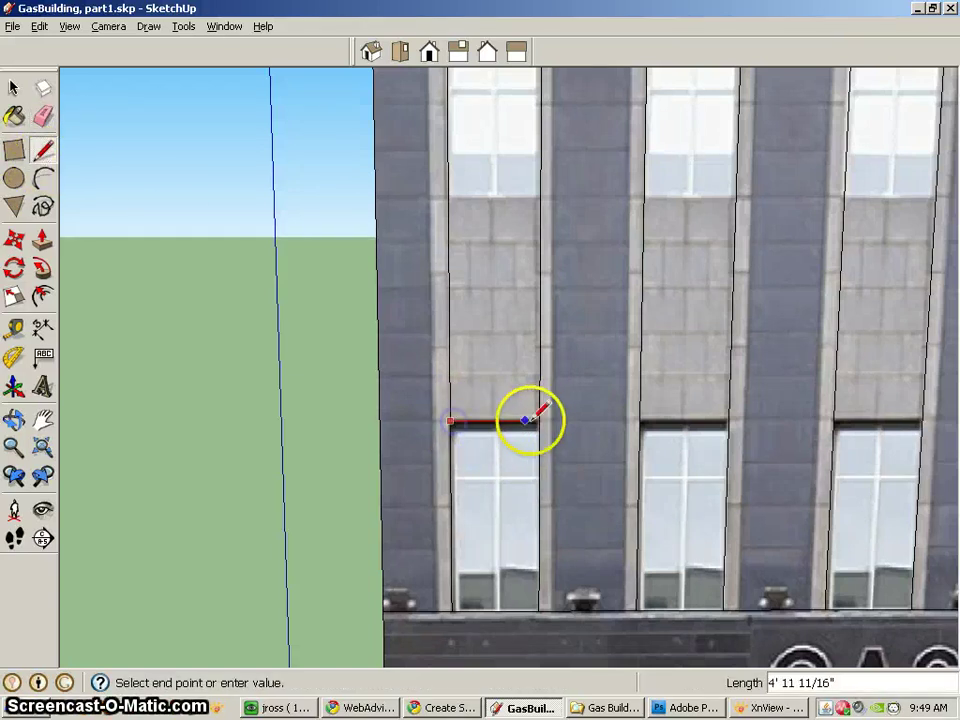
pyautogui.click(537, 421)
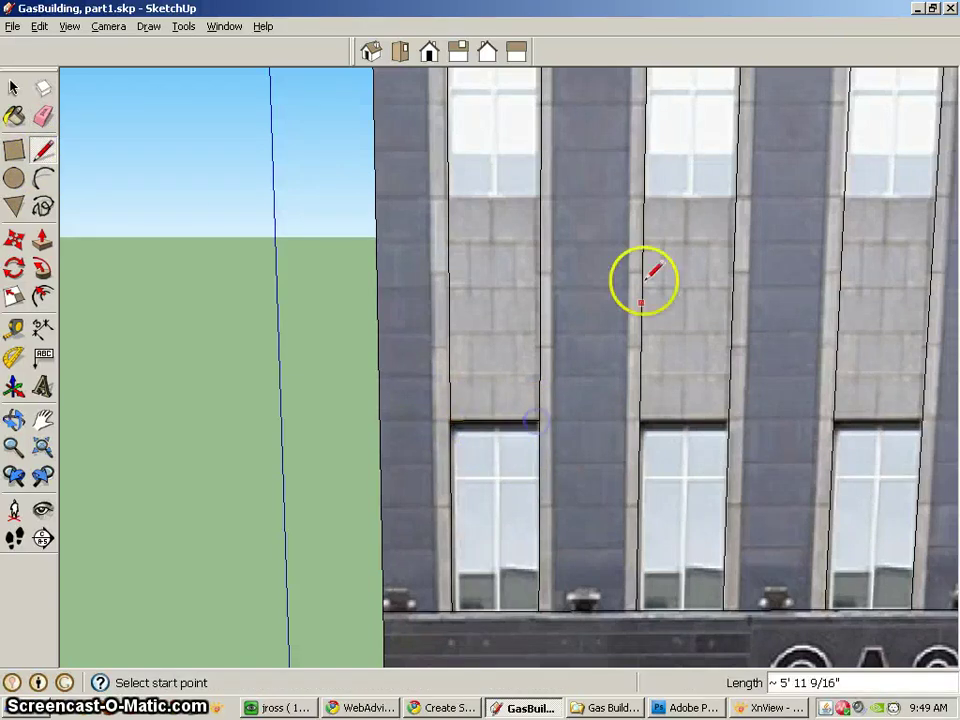
pyautogui.click(639, 420)
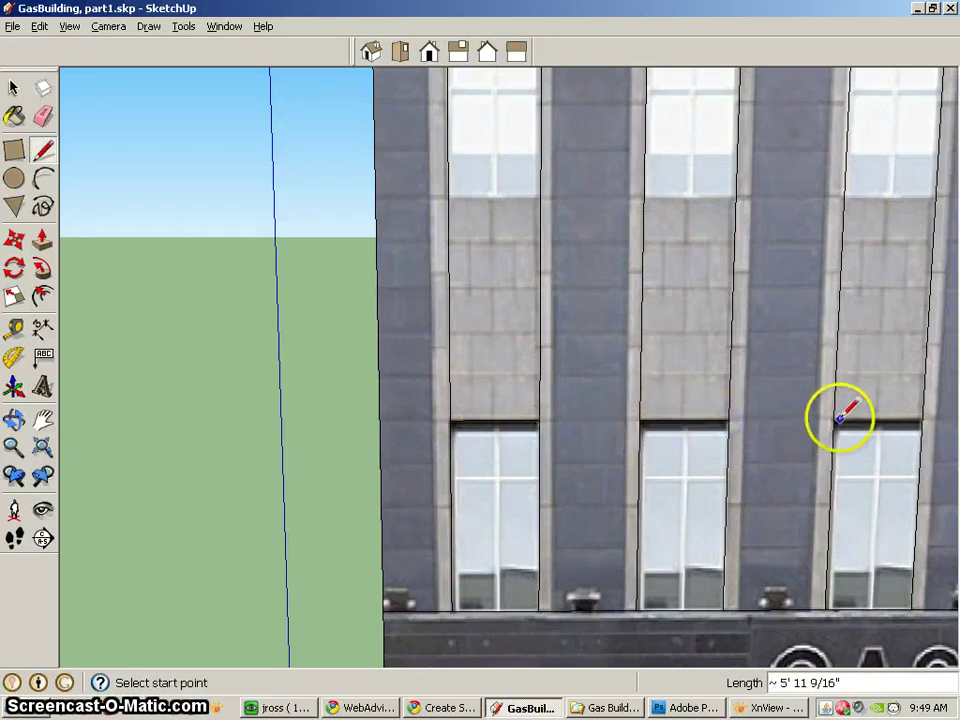
pyautogui.click(912, 418)
pyautogui.keyDown('shift'); pyautogui.moveTo(928, 414); pyautogui.dragTo(152, 418, button='middle'); pyautogui.keyUp('shift')
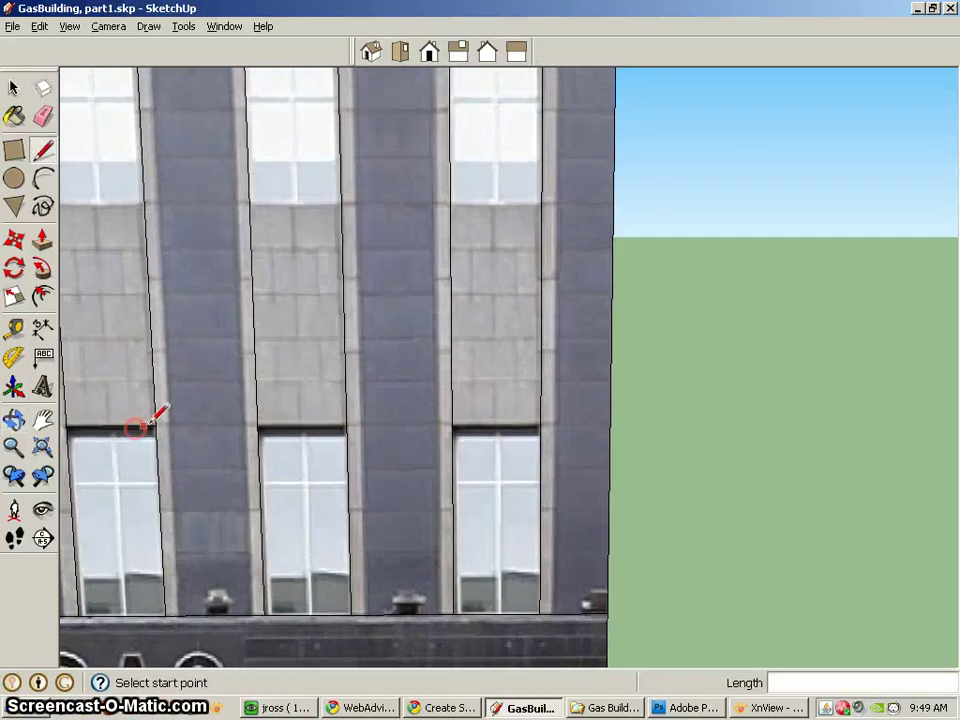
pyautogui.click(258, 426)
pyautogui.click(345, 427)
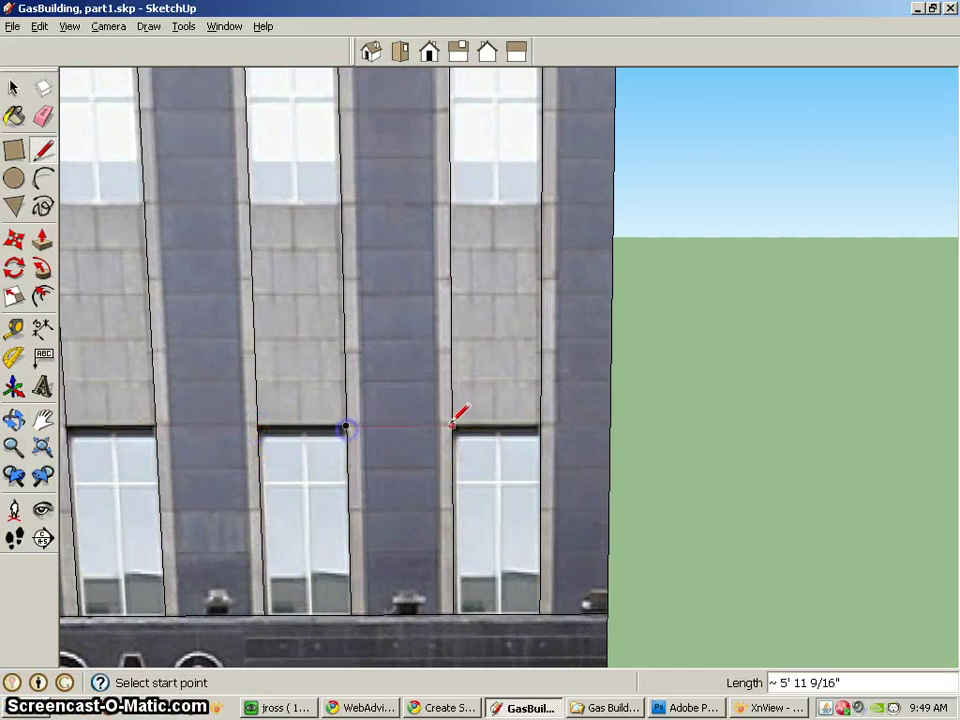
pyautogui.click(540, 427)
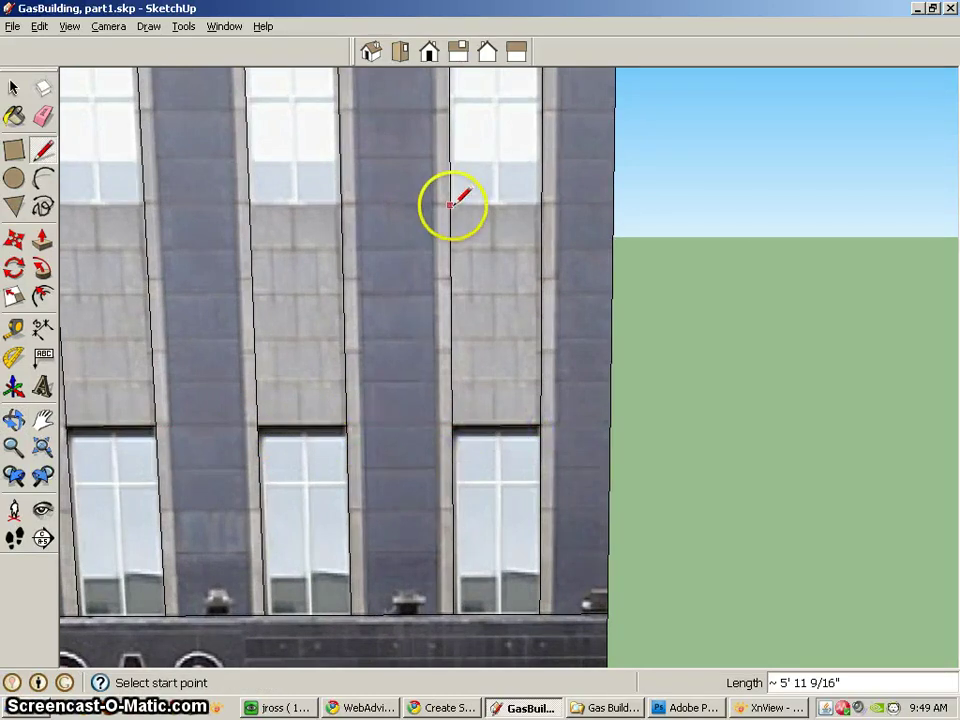
# Step: Draw horizontal lines along the upper window sills, then zoom back out to the storefront
pyautogui.click(341, 204)
pyautogui.click(251, 206)
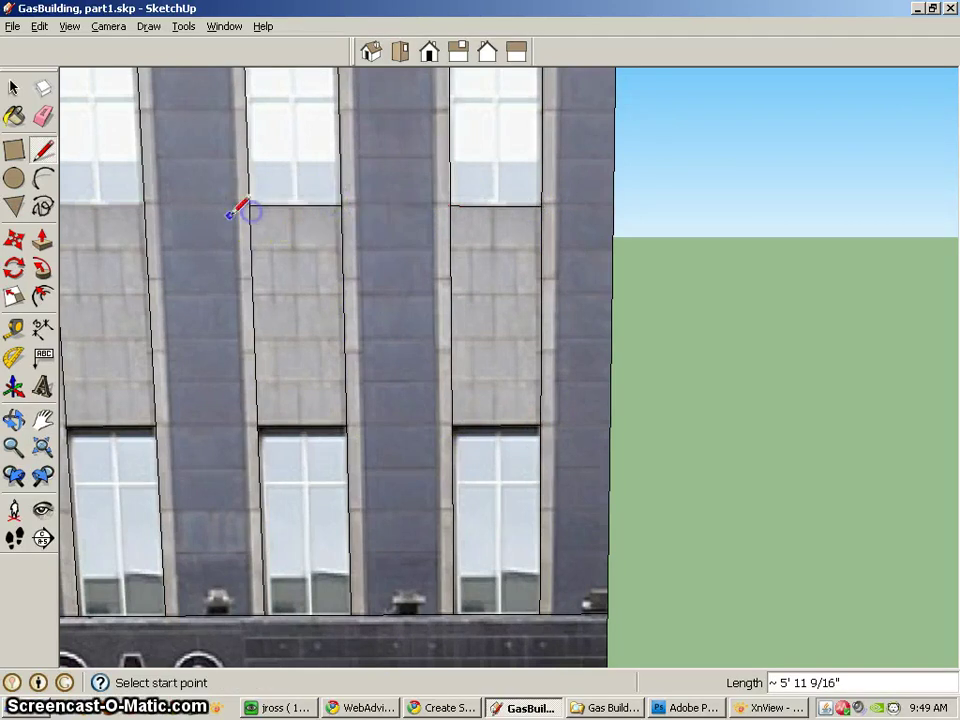
pyautogui.keyDown('shift'); pyautogui.moveTo(109, 229); pyautogui.dragTo(395, 231, button='middle'); pyautogui.keyUp('shift')
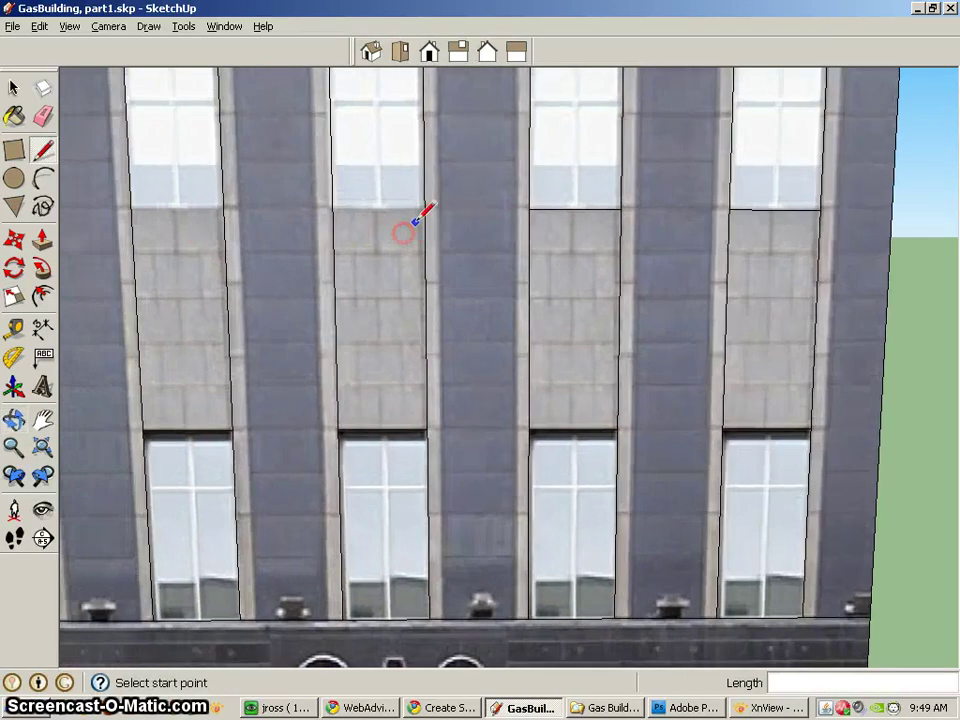
pyautogui.click(332, 208)
pyautogui.click(133, 208)
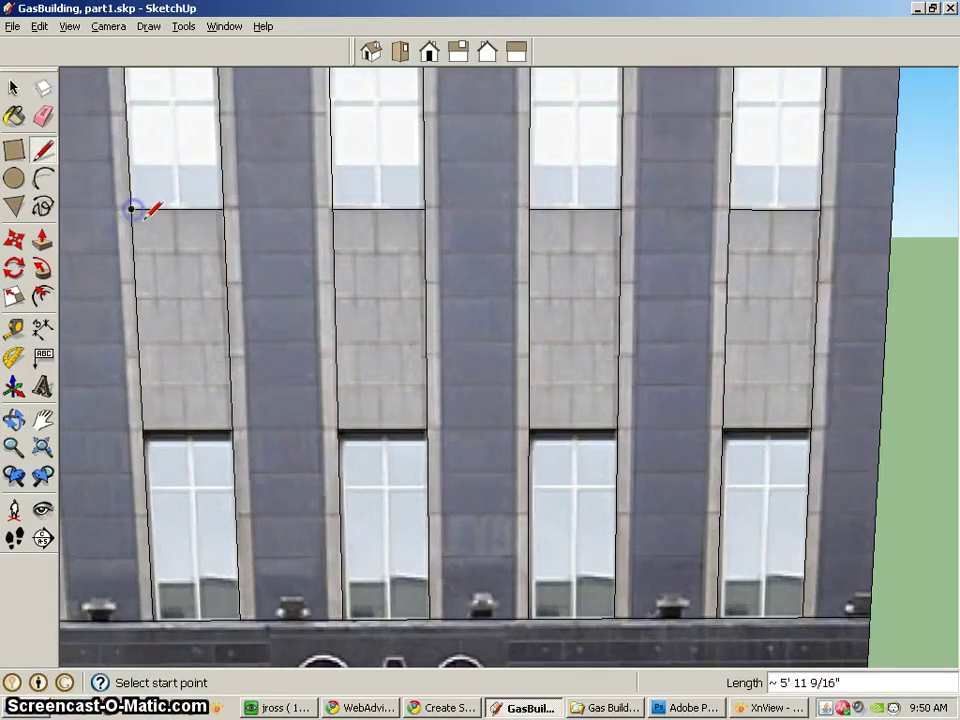
pyautogui.scroll(-2, 320, 330)
pyautogui.moveTo(258, 330); pyautogui.dragTo(390, 225, button='middle')
pyautogui.scroll(3, 390, 225)
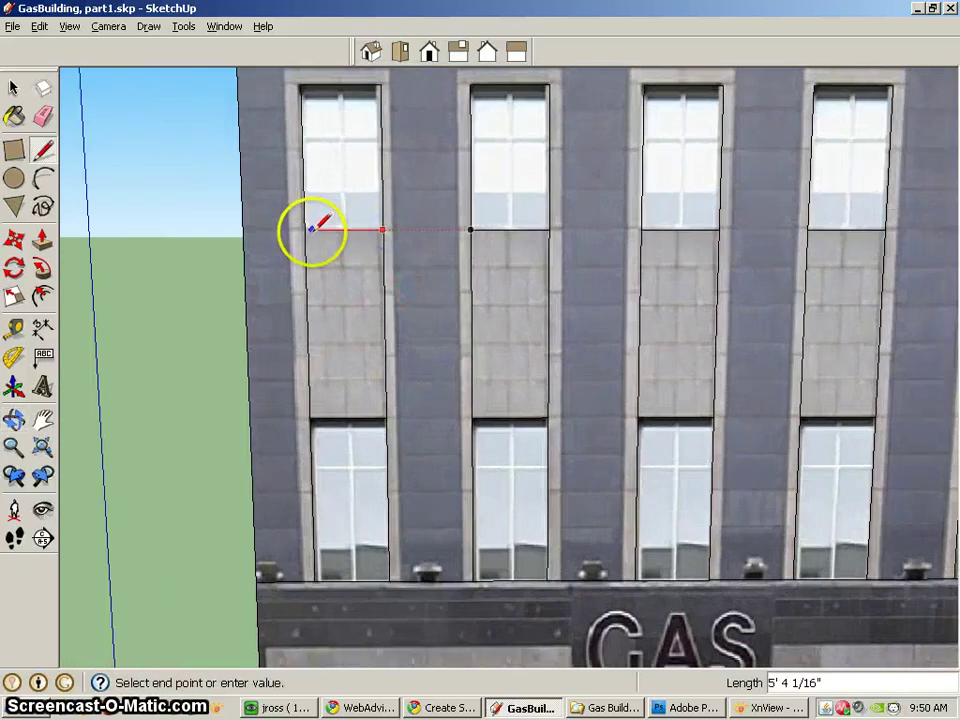
pyautogui.moveTo(516, 220); pyautogui.dragTo(484, 221, button='middle')
pyautogui.scroll(-2, 484, 264)
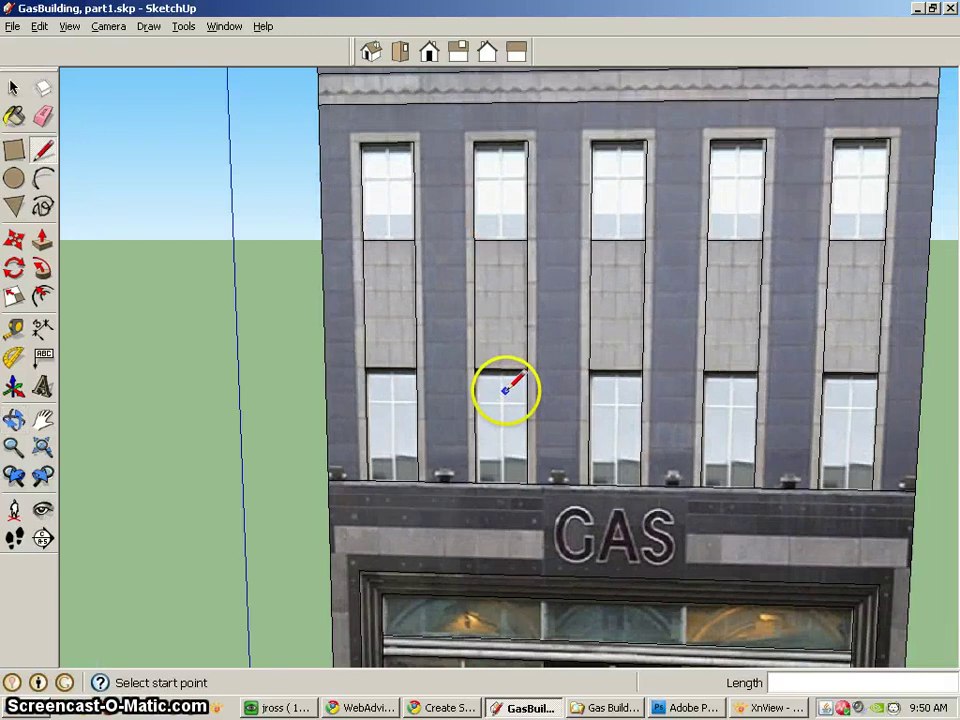
# Step: Draw vertical Pencil edges from the band's top edge down both sides of the GAS sign
pyautogui.keyDown('shift'); pyautogui.moveTo(614, 413); pyautogui.dragTo(476, 180, button='middle'); pyautogui.keyUp('shift')
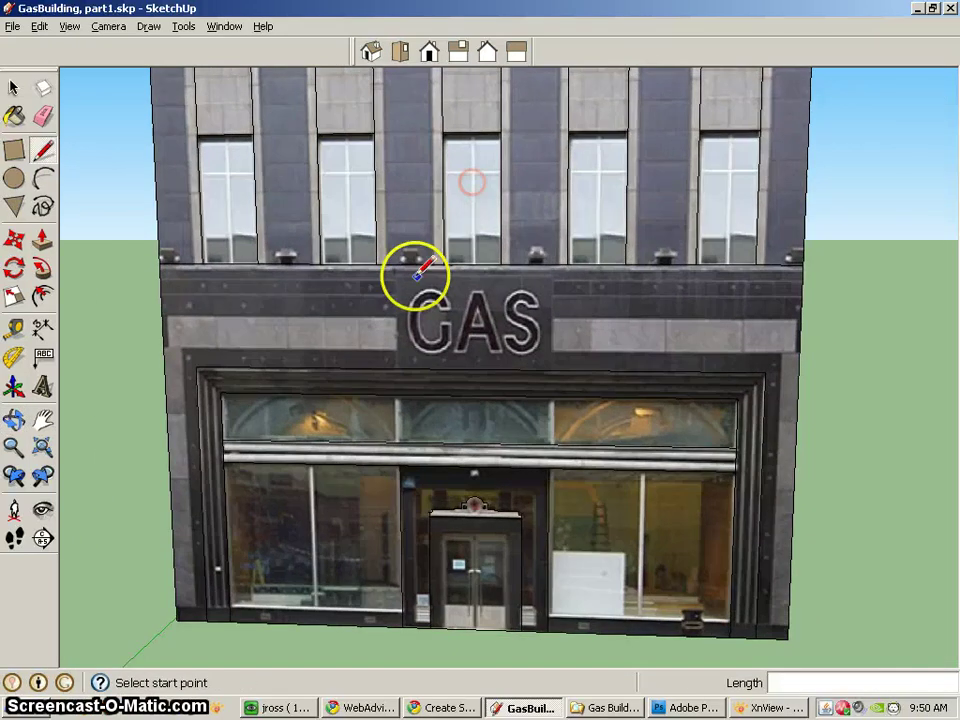
pyautogui.click(396, 264)
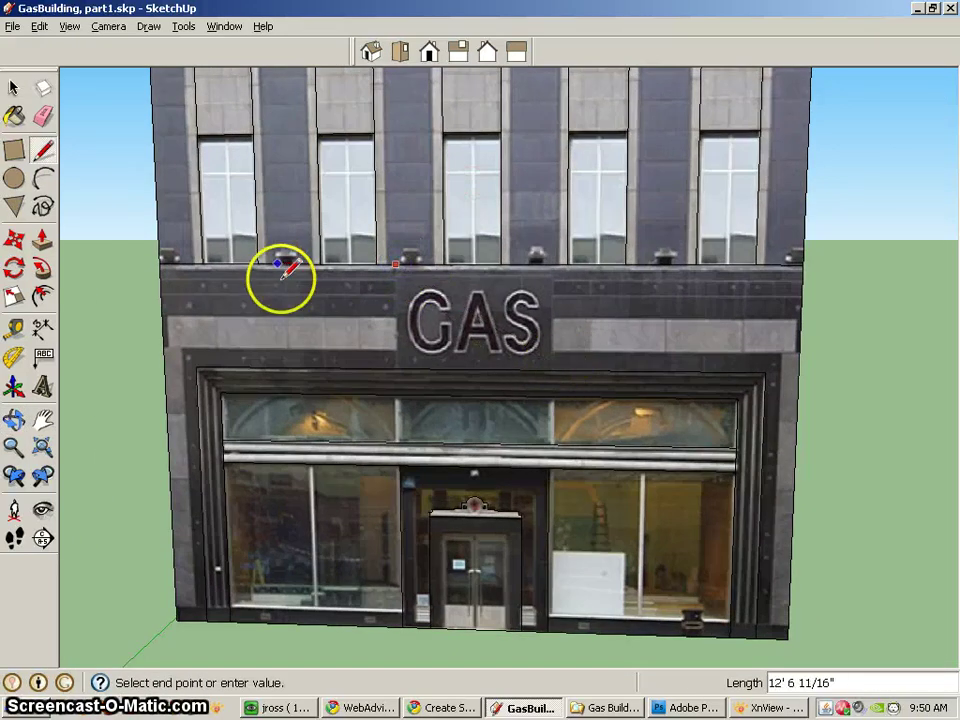
pyautogui.click(552, 262)
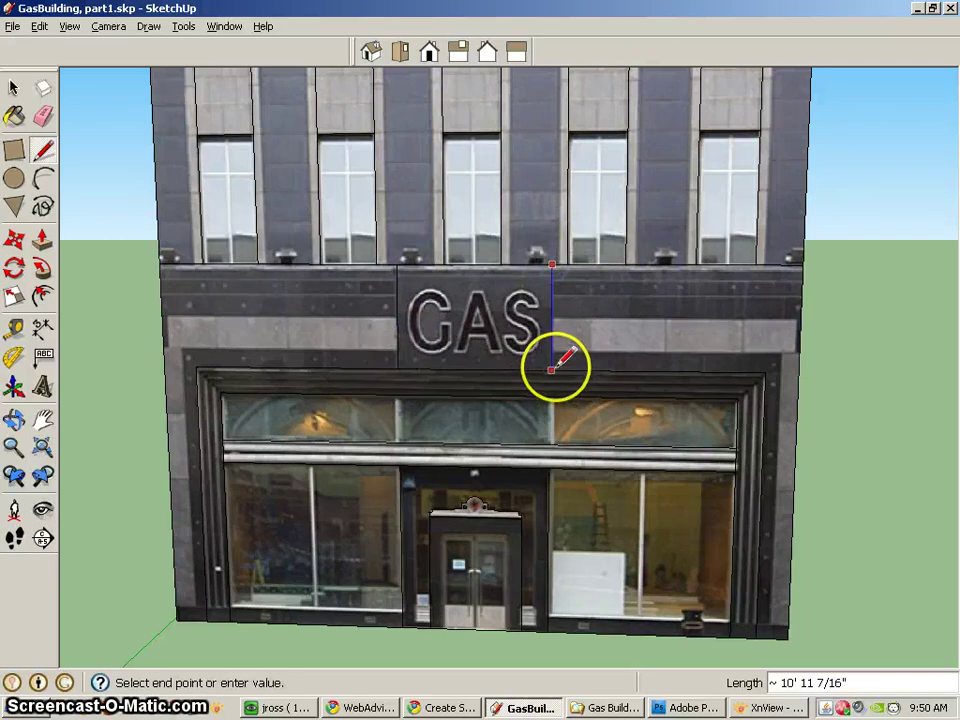
pyautogui.click(561, 364)
pyautogui.moveTo(499, 358); pyautogui.dragTo(608, 321, button='middle')
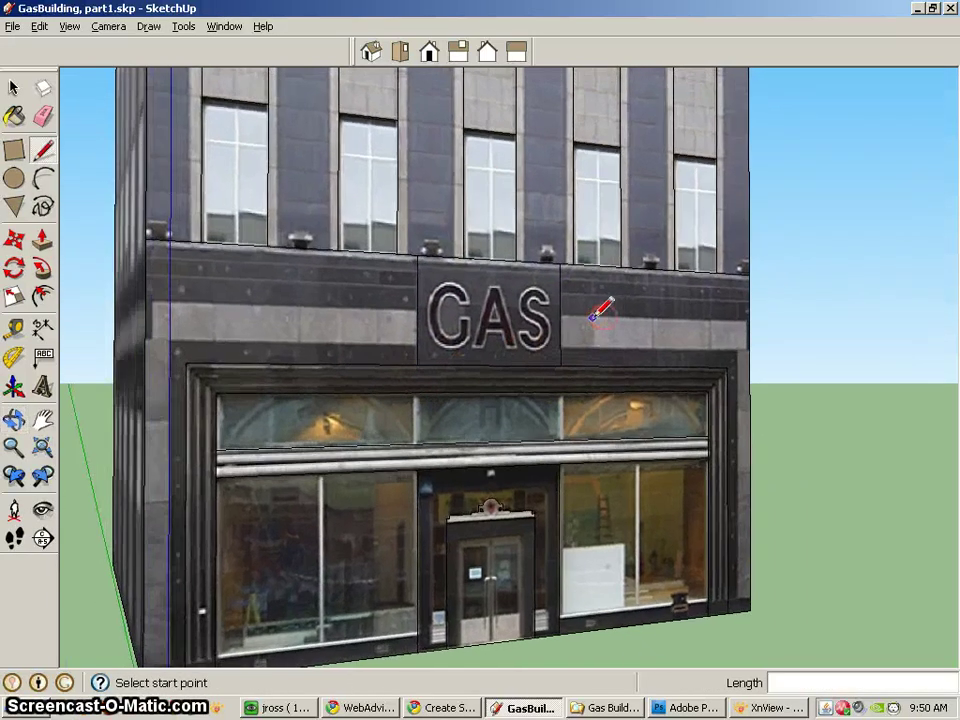
pyautogui.click(537, 362)
pyautogui.moveTo(537, 362)
pyautogui.mouseDown(button='middle')
pyautogui.moveTo(536, 321)
pyautogui.moveTo(568, 332)
pyautogui.mouseUp(button='middle')
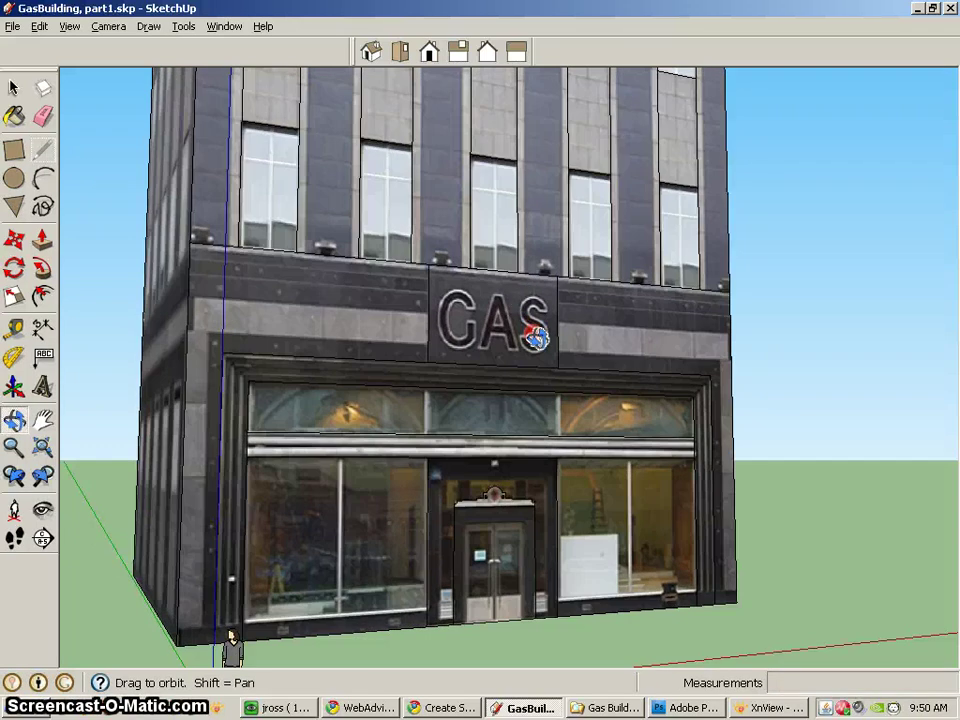
# Step: Pull the GAS sign panel and the bands on either side outward, making the sign project further
pyautogui.click(44, 152)
pyautogui.click(42, 236)
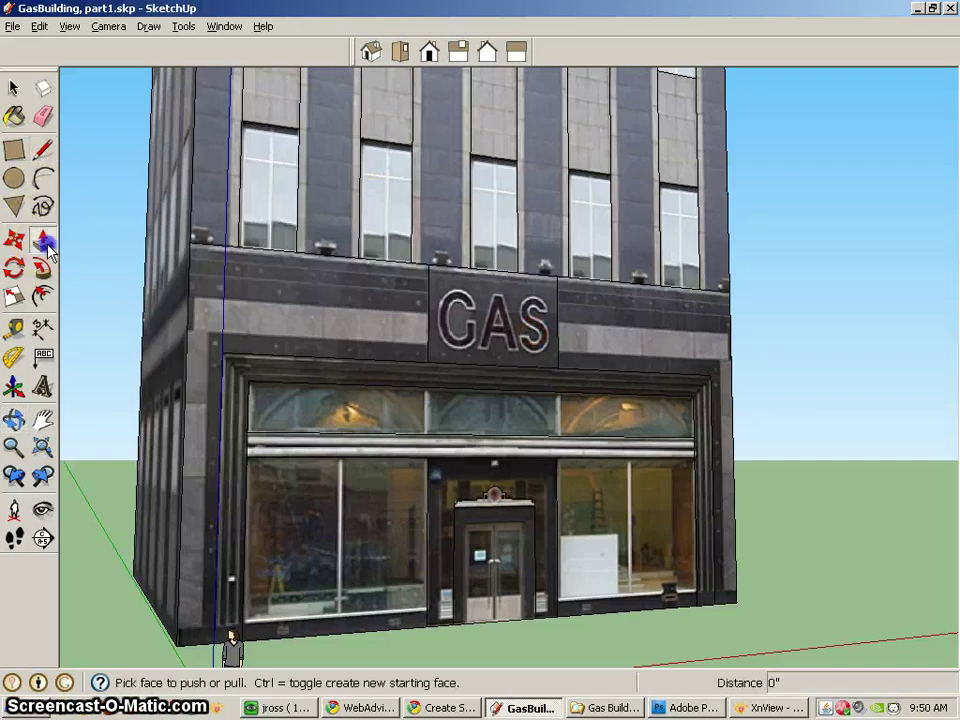
pyautogui.click(461, 298)
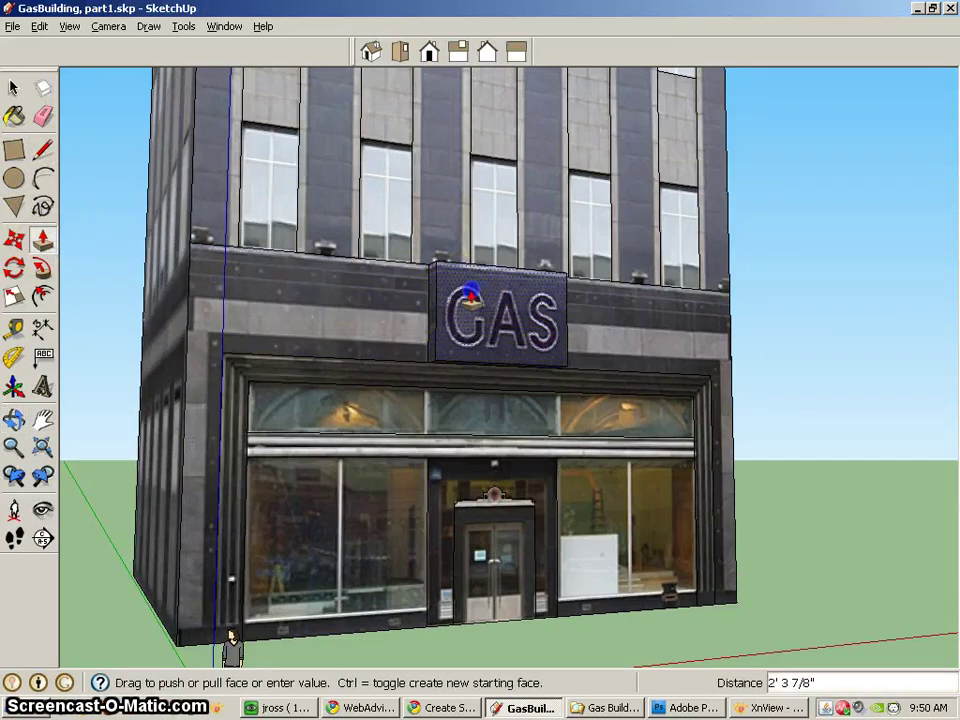
pyautogui.click(343, 298)
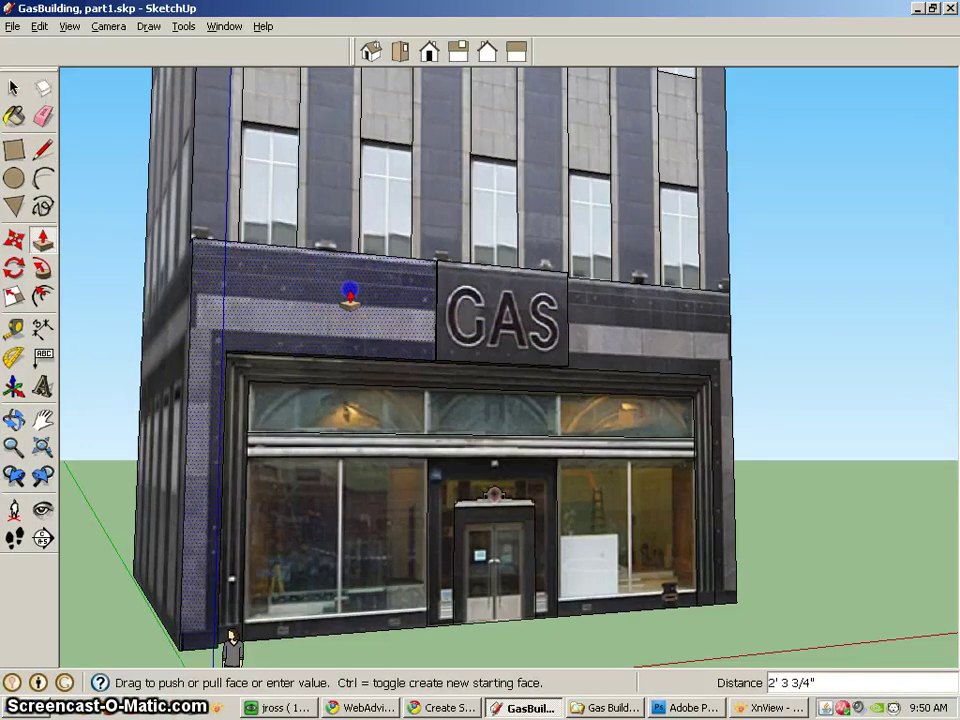
pyautogui.click(593, 296)
pyautogui.click(605, 302)
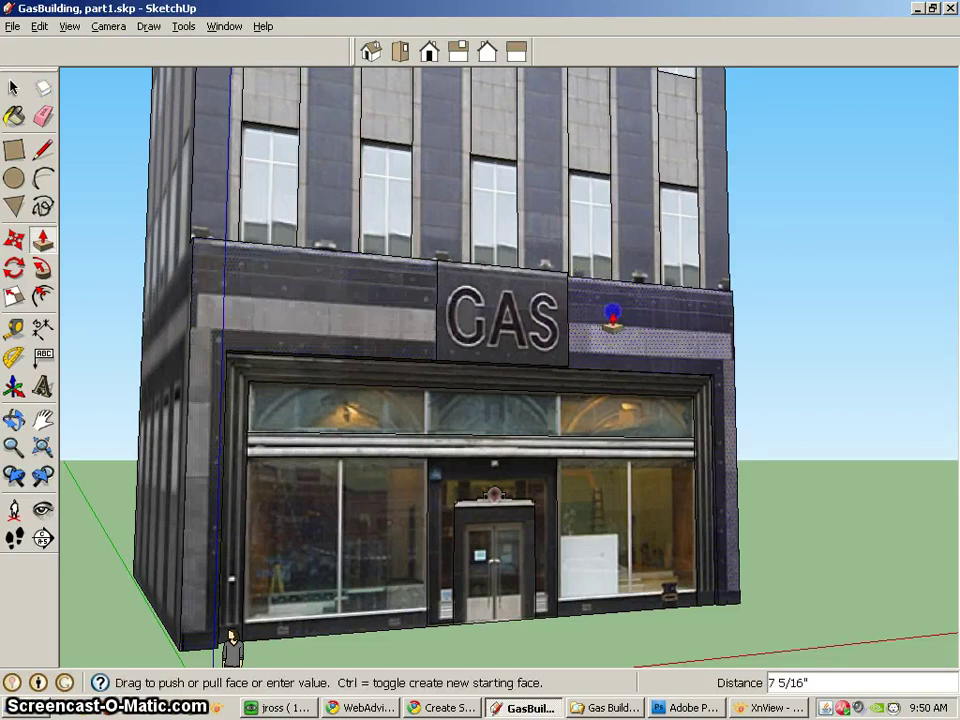
pyautogui.click(481, 305)
pyautogui.click(495, 312)
pyautogui.click(505, 318)
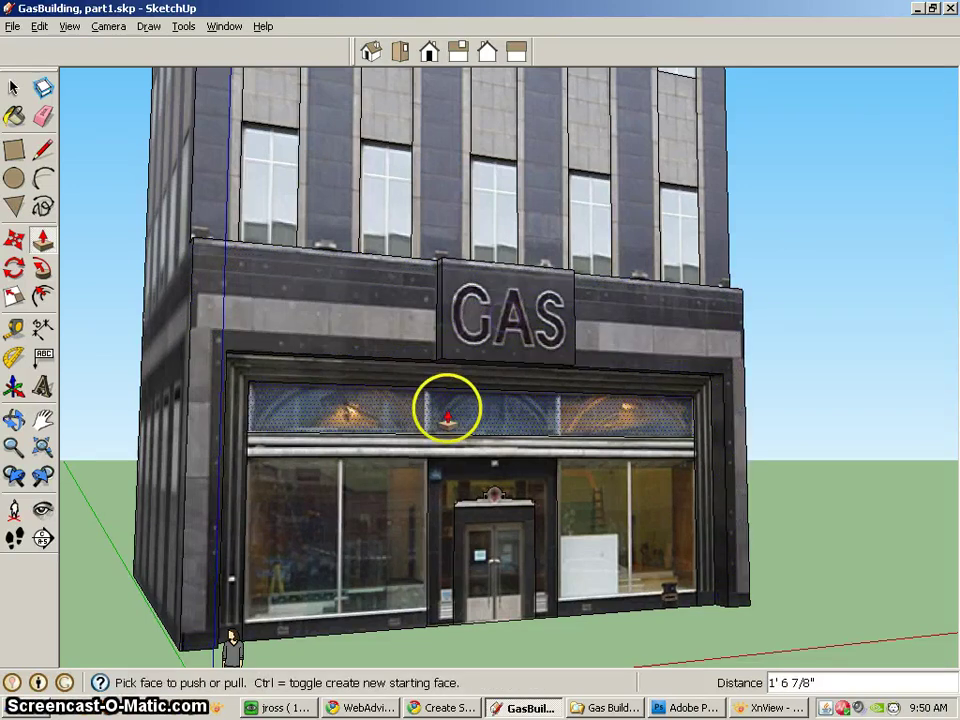
# Step: Inset the upper glass band and both shop windows, and pull the door out to 5' 1 1/16"
pyautogui.click(423, 418)
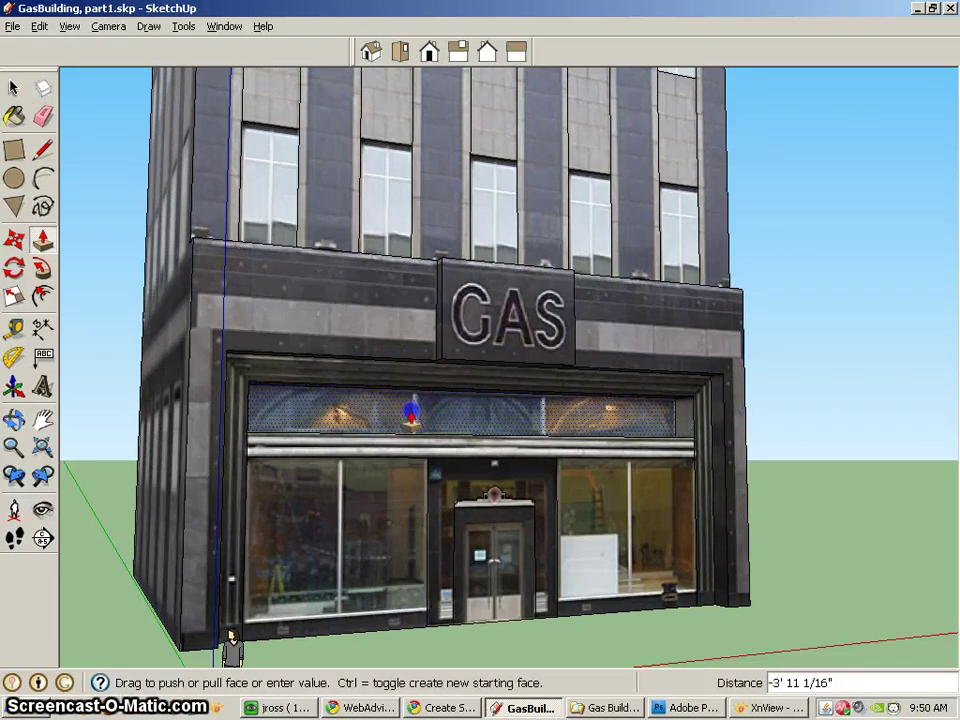
pyautogui.click(400, 487)
pyautogui.click(400, 487)
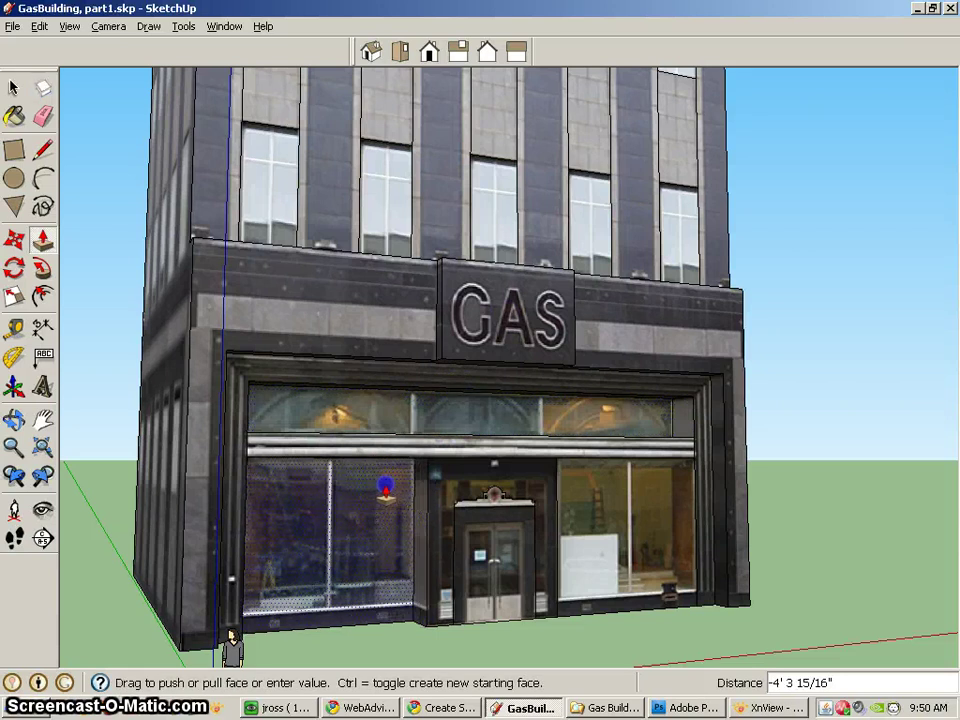
pyautogui.click(658, 514)
pyautogui.click(630, 470)
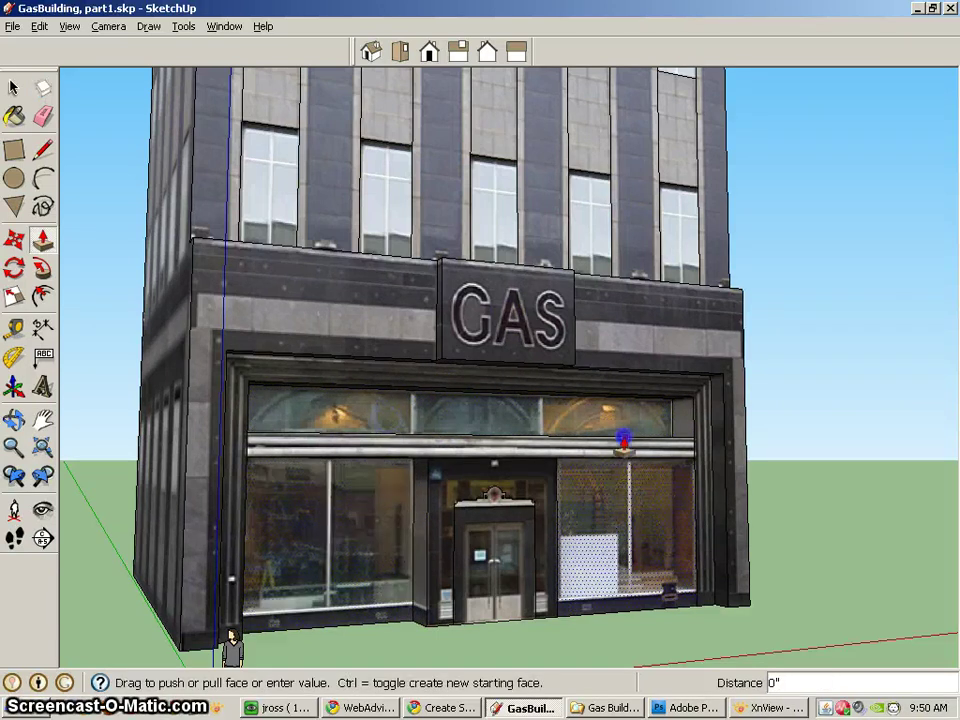
pyautogui.click(512, 535)
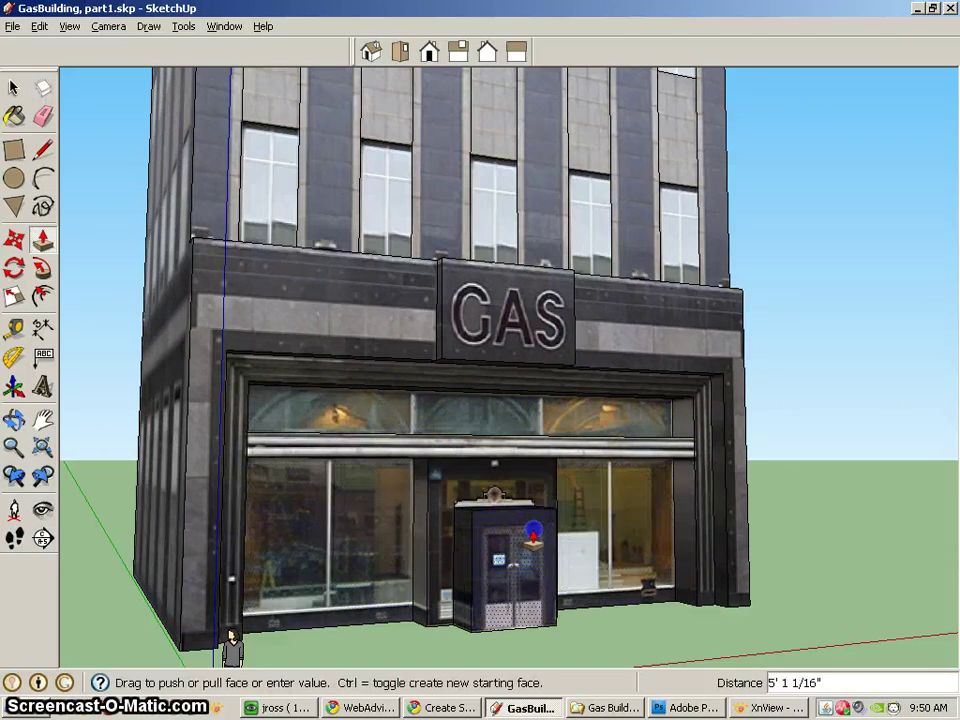
pyautogui.click(515, 522)
# Step: Adjust the door's top face and the transom glass face with Push/Pull
pyautogui.press('o')
pyautogui.press('F2')
pyautogui.moveTo(398, 549); pyautogui.dragTo(371, 615)
pyautogui.press('p')
pyautogui.click(495, 489)
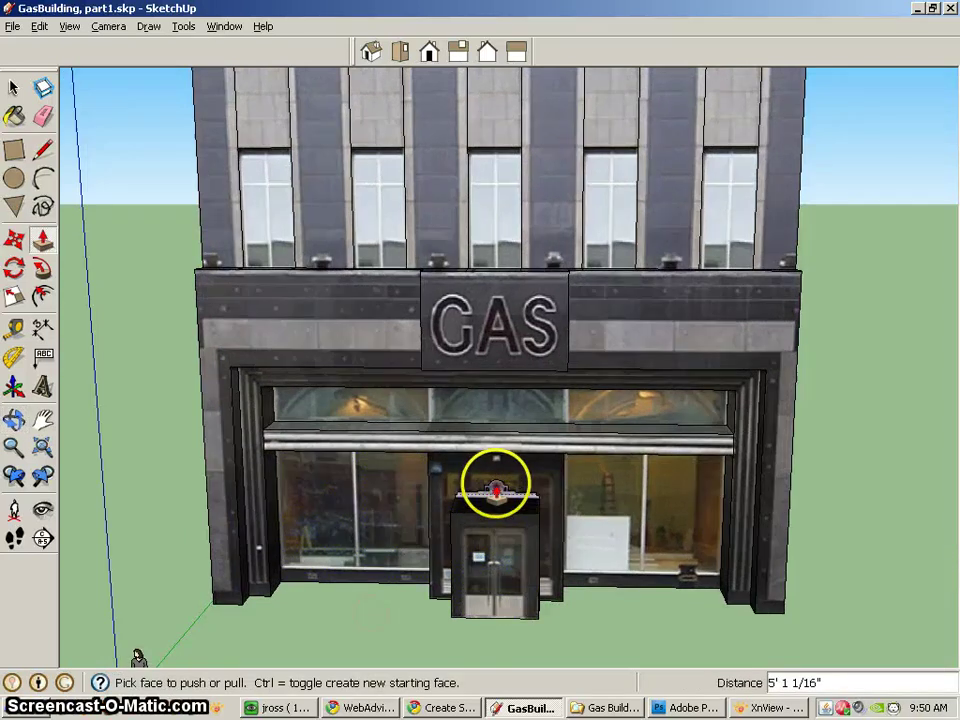
pyautogui.click(490, 507)
pyautogui.moveTo(490, 507); pyautogui.dragTo(431, 480, button='middle')
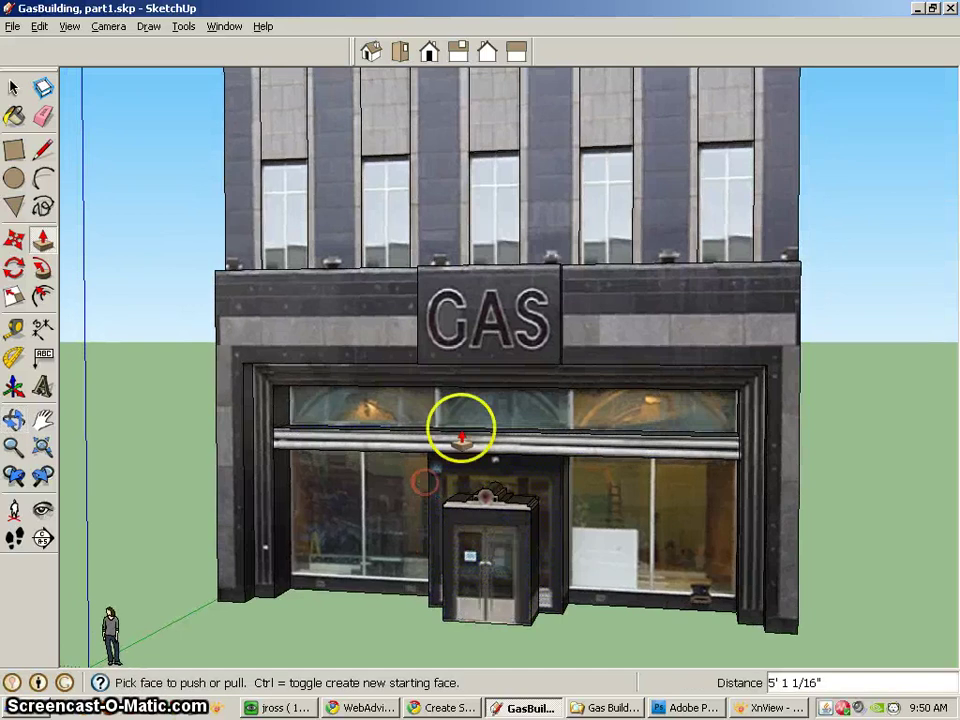
pyautogui.click(460, 410)
pyautogui.click(483, 416)
# Step: Recess the side and front upper windows 11 1/16" into the wall
pyautogui.moveTo(483, 416); pyautogui.dragTo(232, 440, button='middle')
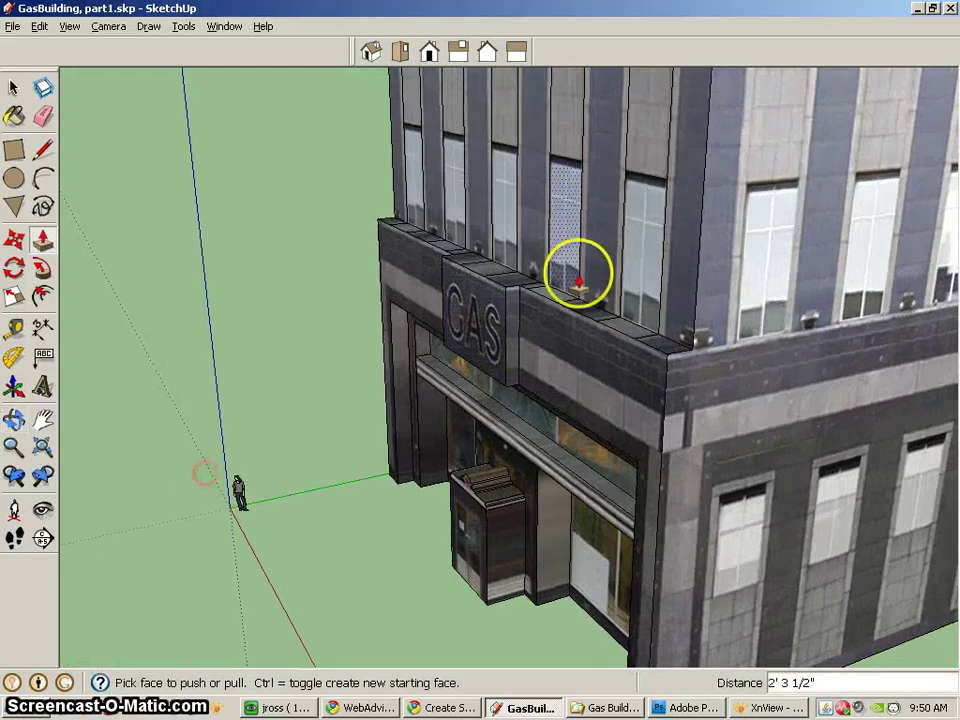
pyautogui.click(645, 210)
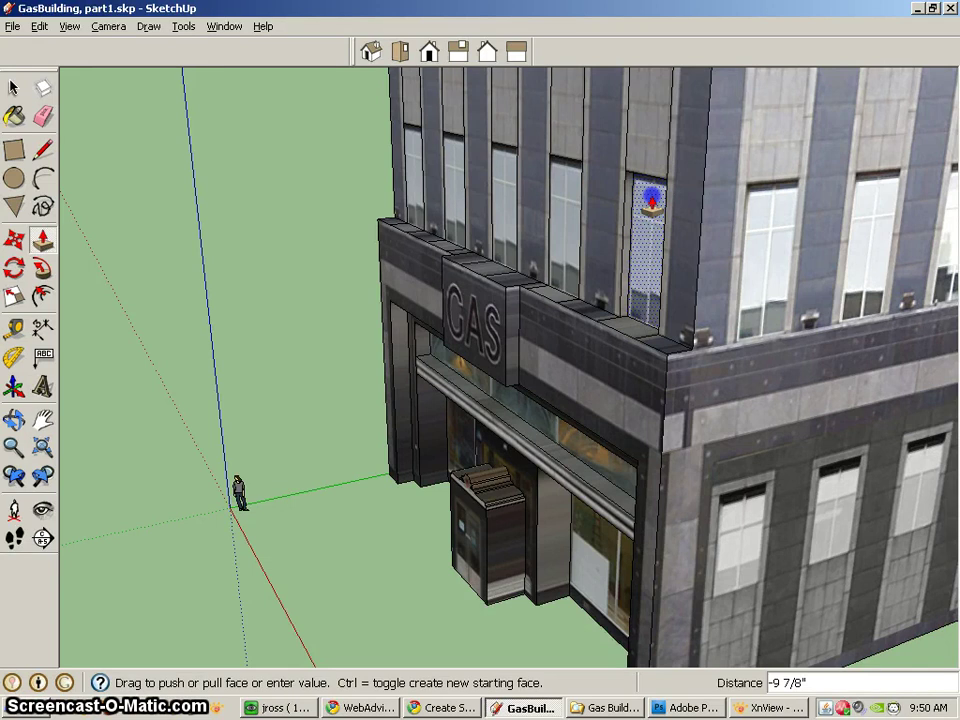
pyautogui.click(645, 208)
pyautogui.click(572, 206)
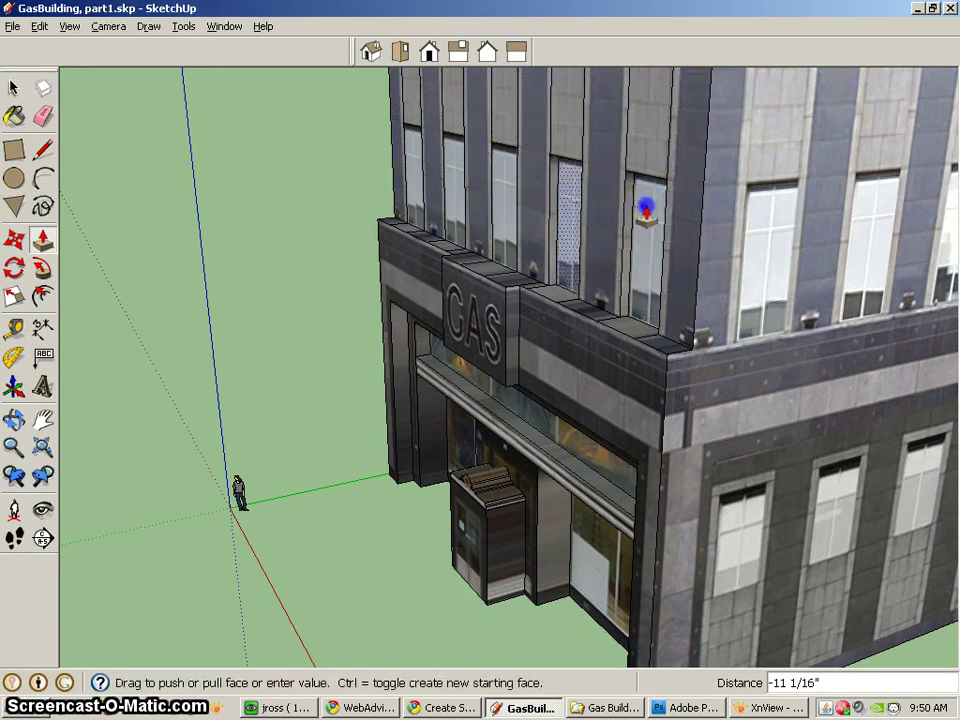
pyautogui.click(511, 205)
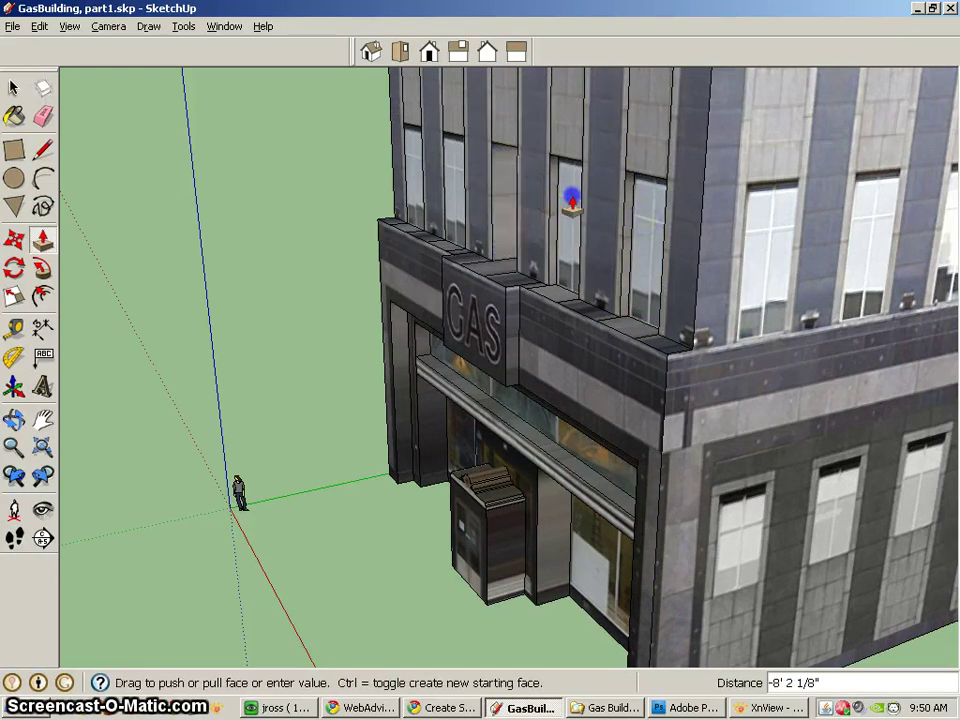
pyautogui.click(569, 220)
pyautogui.moveTo(474, 222); pyautogui.dragTo(681, 203, button='middle')
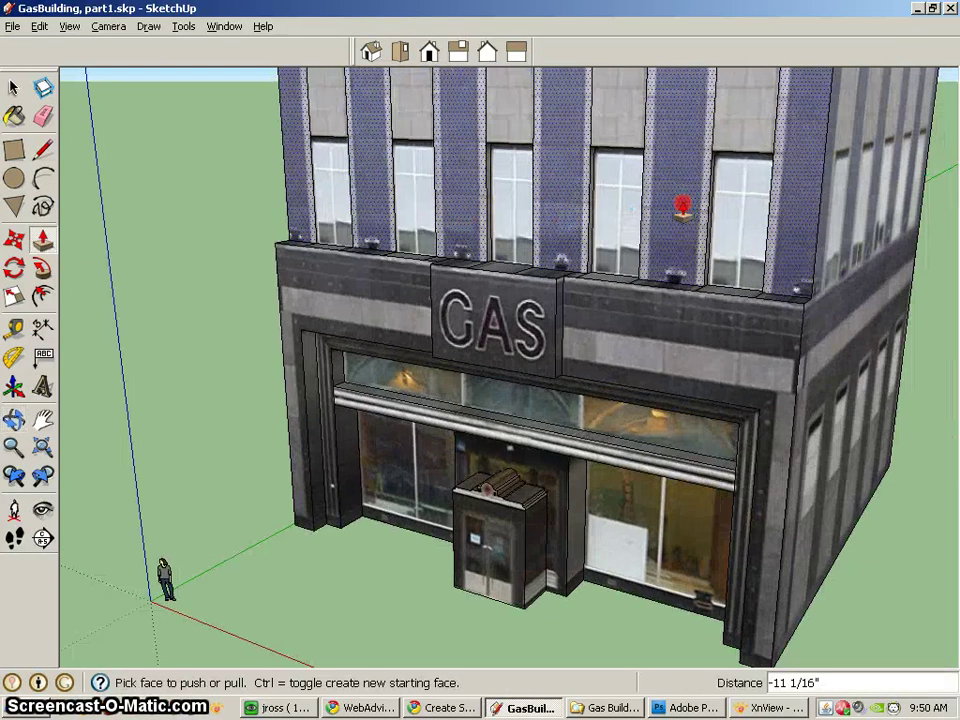
pyautogui.click(418, 189)
pyautogui.click(511, 196)
pyautogui.click(324, 189)
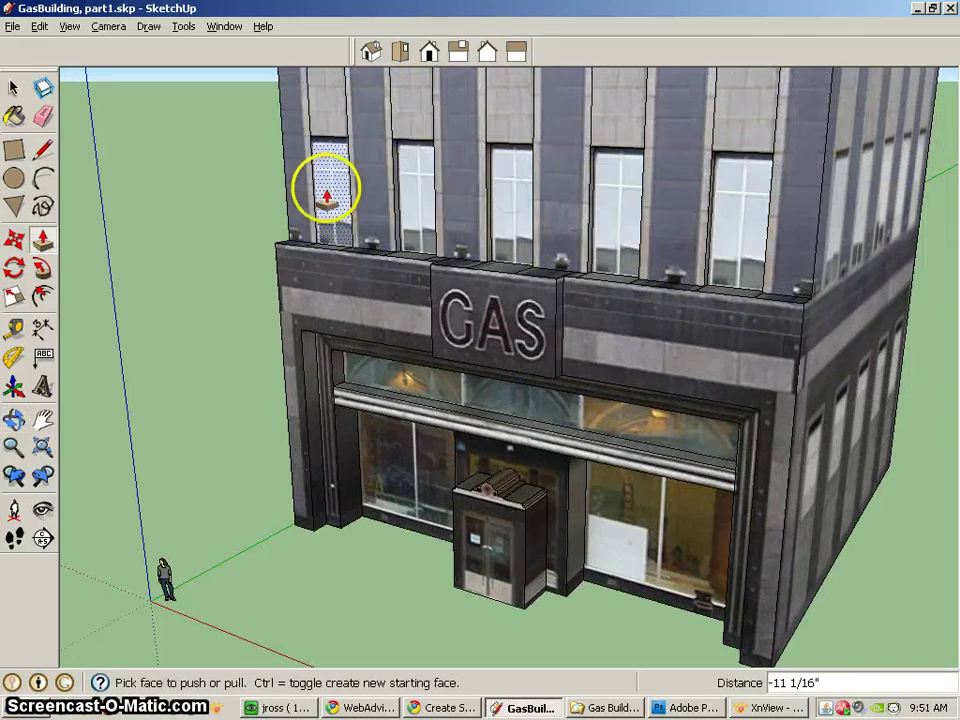
pyautogui.click(414, 200)
# Step: Recess five more upper-floor window panes across the front facade
pyautogui.moveTo(414, 204); pyautogui.dragTo(896, 296, button='middle')
pyautogui.click(357, 190)
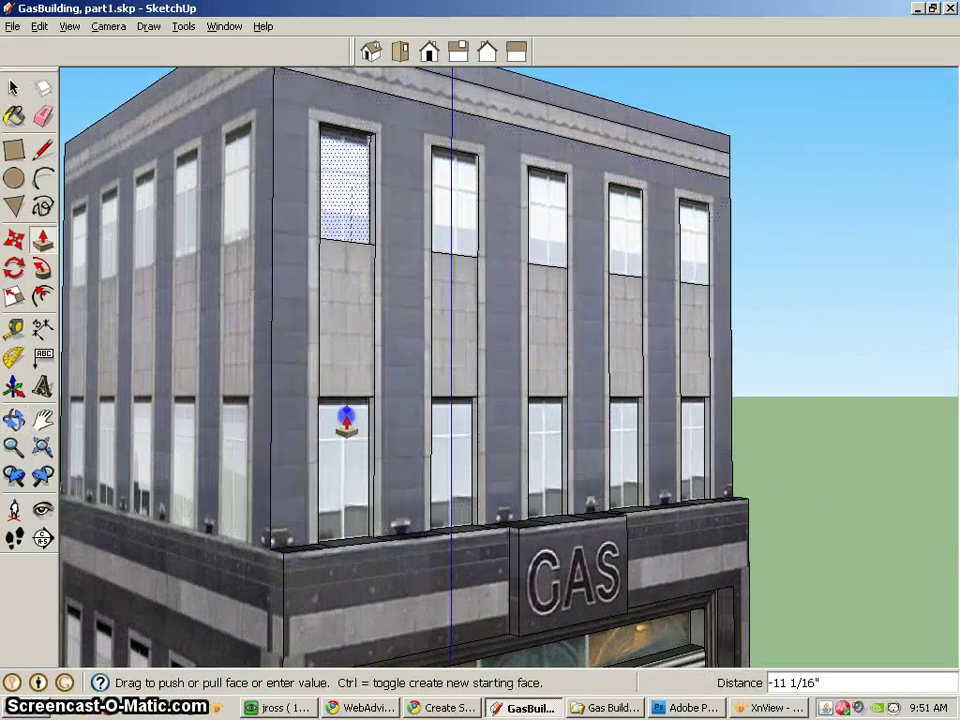
pyautogui.click(345, 447)
pyautogui.click(452, 221)
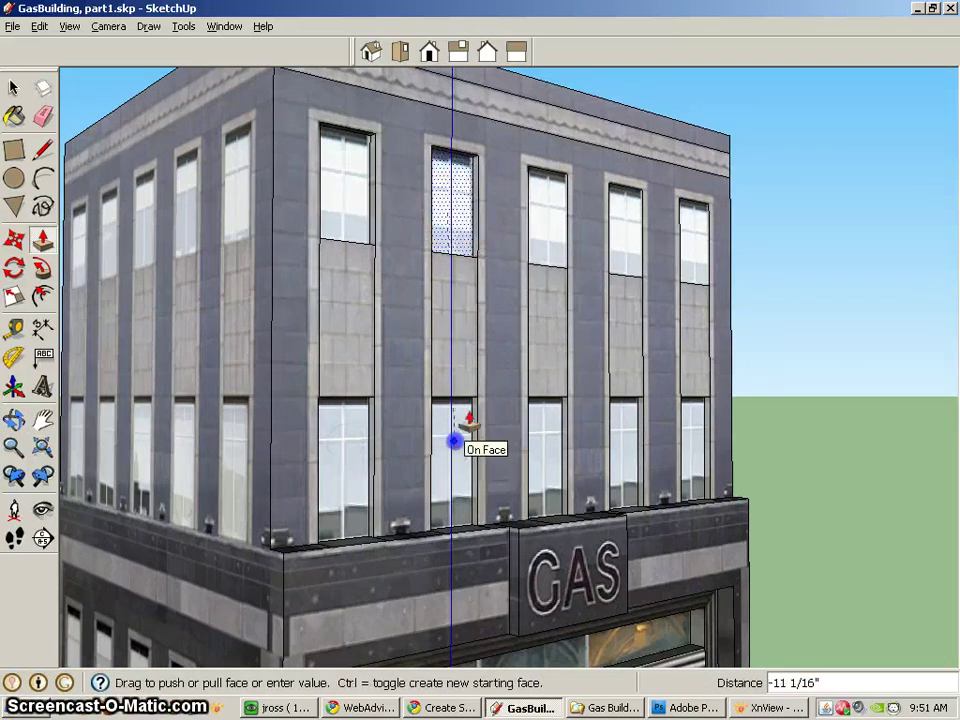
pyautogui.click(453, 440)
pyautogui.click(560, 205)
pyautogui.click(549, 427)
pyautogui.click(617, 250)
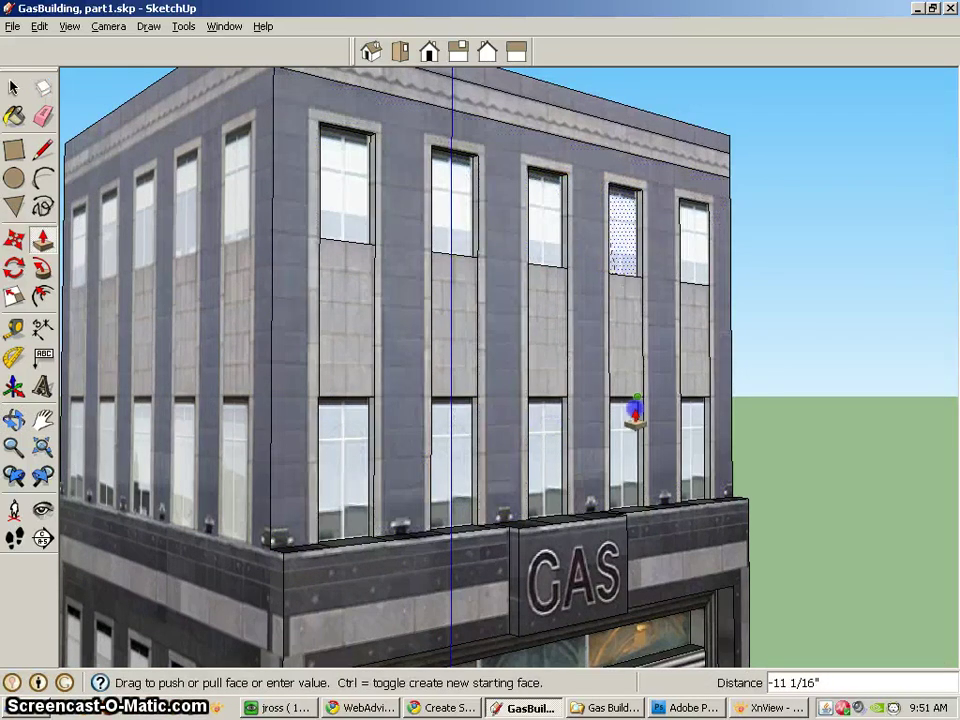
pyautogui.click(628, 424)
pyautogui.click(692, 242)
pyautogui.click(690, 424)
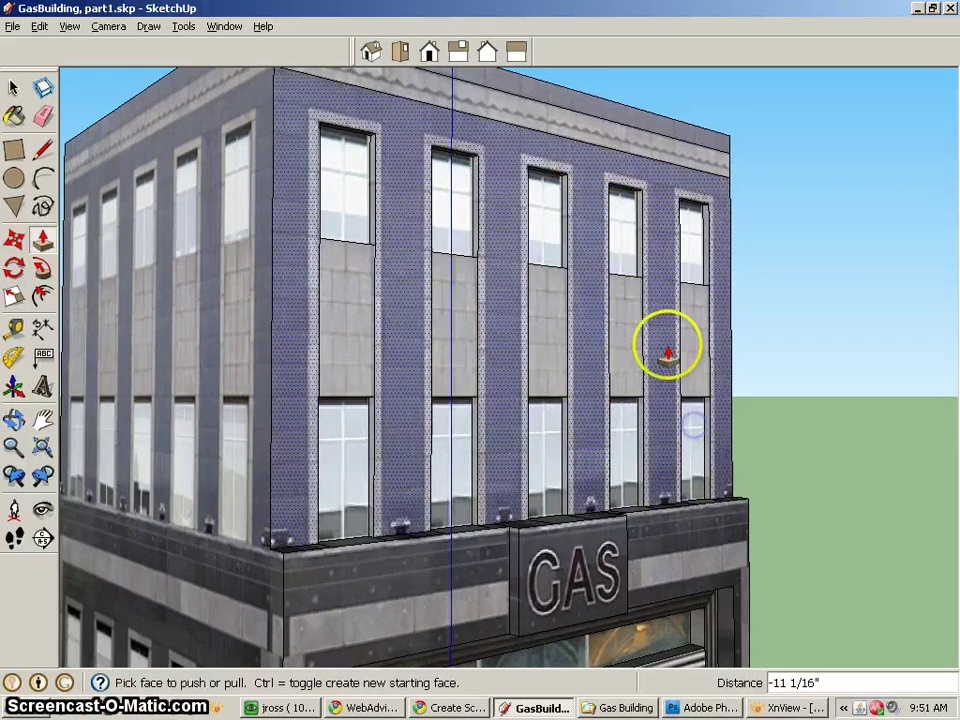
# Step: Push the stone spandrel panels between the side facade's windows back behind the piers
pyautogui.moveTo(667, 355); pyautogui.dragTo(692, 426, button='middle')
pyautogui.click(433, 350)
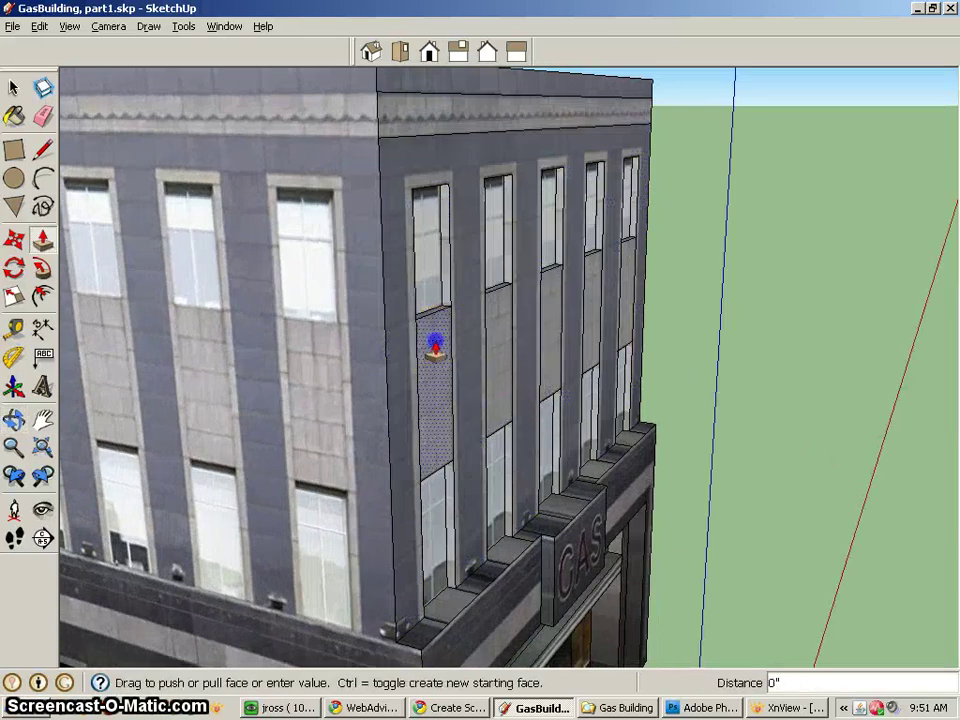
pyautogui.click(433, 341)
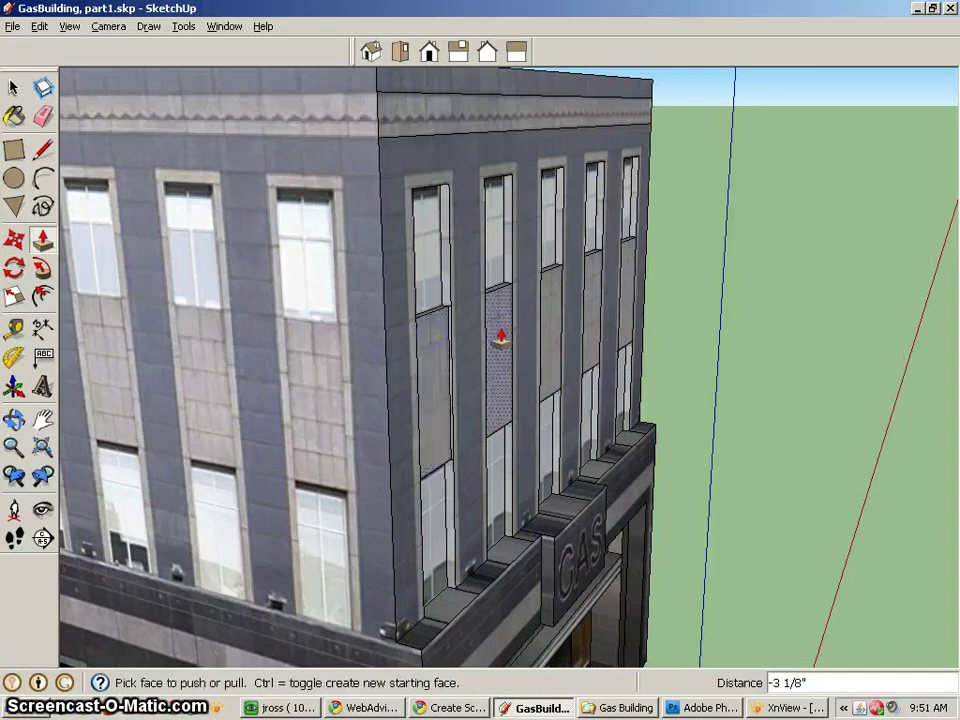
pyautogui.click(496, 343)
pyautogui.click(564, 328)
pyautogui.click(546, 335)
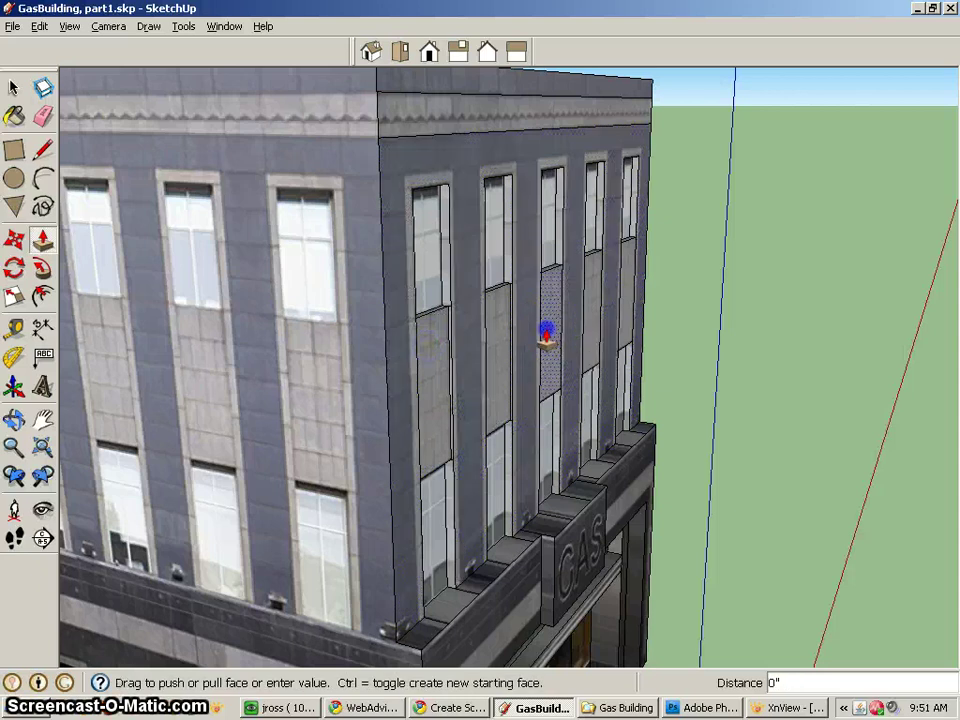
pyautogui.click(549, 313)
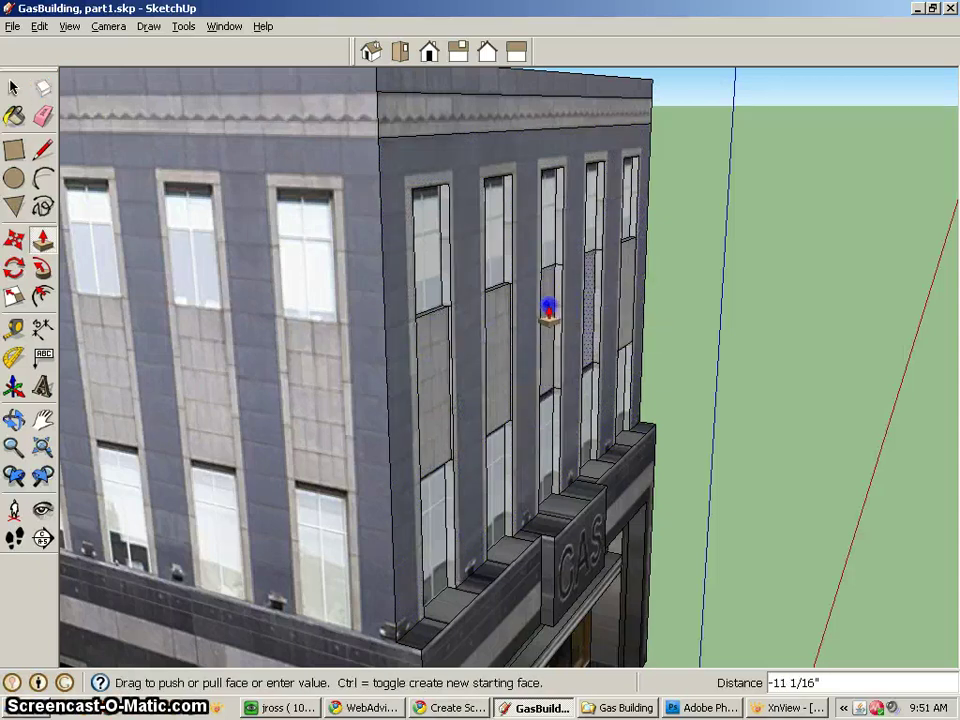
pyautogui.click(549, 313)
pyautogui.scroll(3, 605, 295)
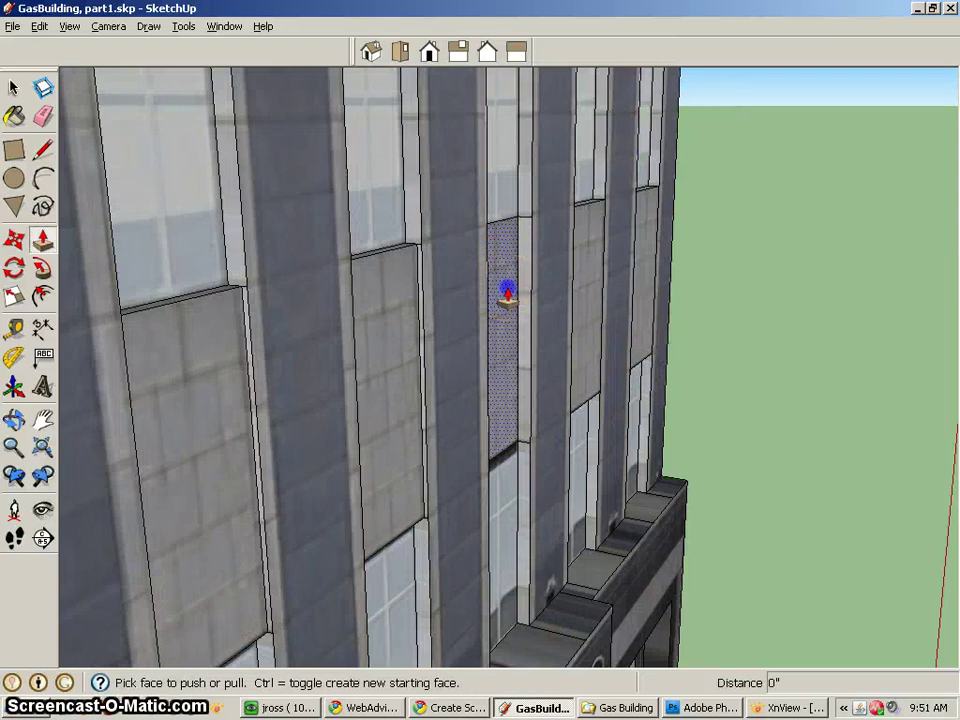
pyautogui.click(507, 291)
pyautogui.click(531, 260)
pyautogui.click(602, 250)
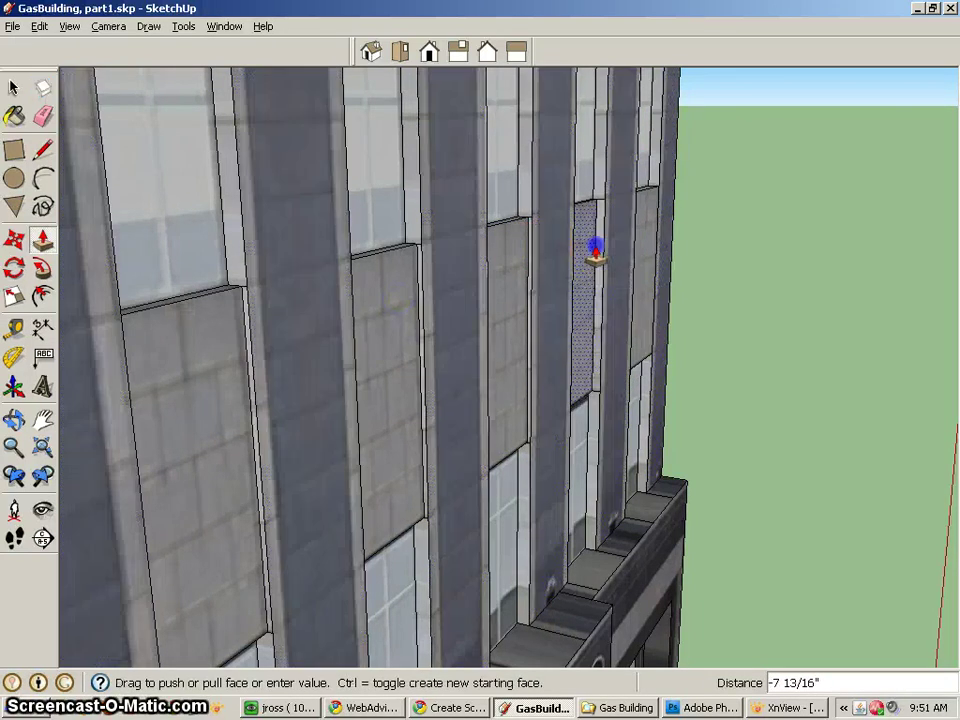
pyautogui.click(621, 242)
pyautogui.click(648, 220)
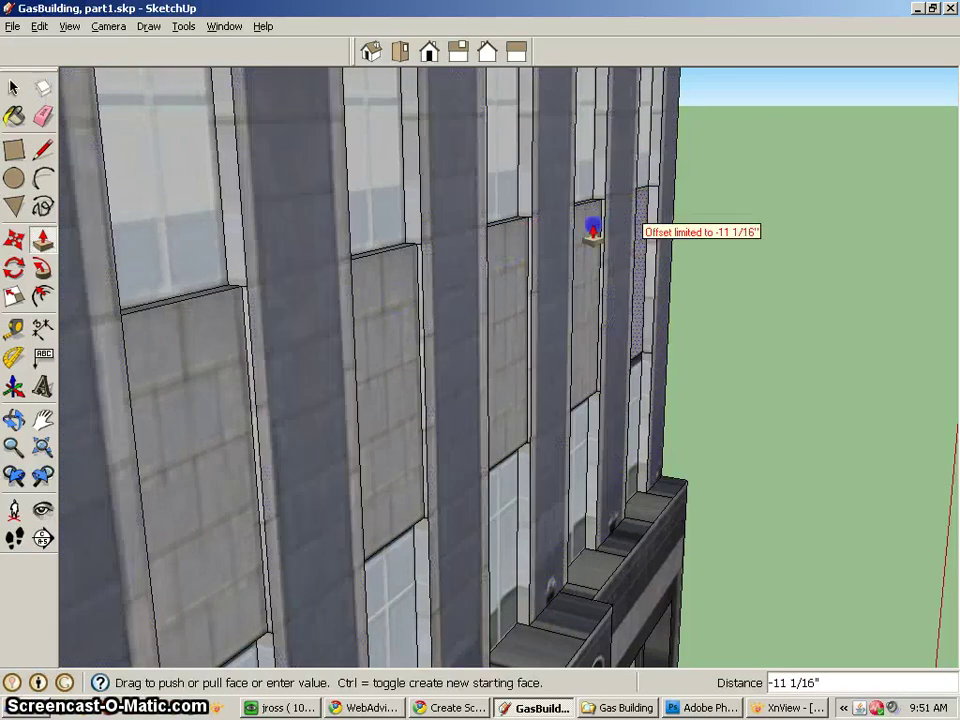
# Step: Select the storefront frame's inner corner edges at its left corner
pyautogui.moveTo(586, 262); pyautogui.dragTo(375, 223, button='middle')
pyautogui.scroll(-5, 396, 321)
pyautogui.scroll(3, 525, 490)
pyautogui.moveTo(525, 490); pyautogui.dragTo(658, 450, button='middle')
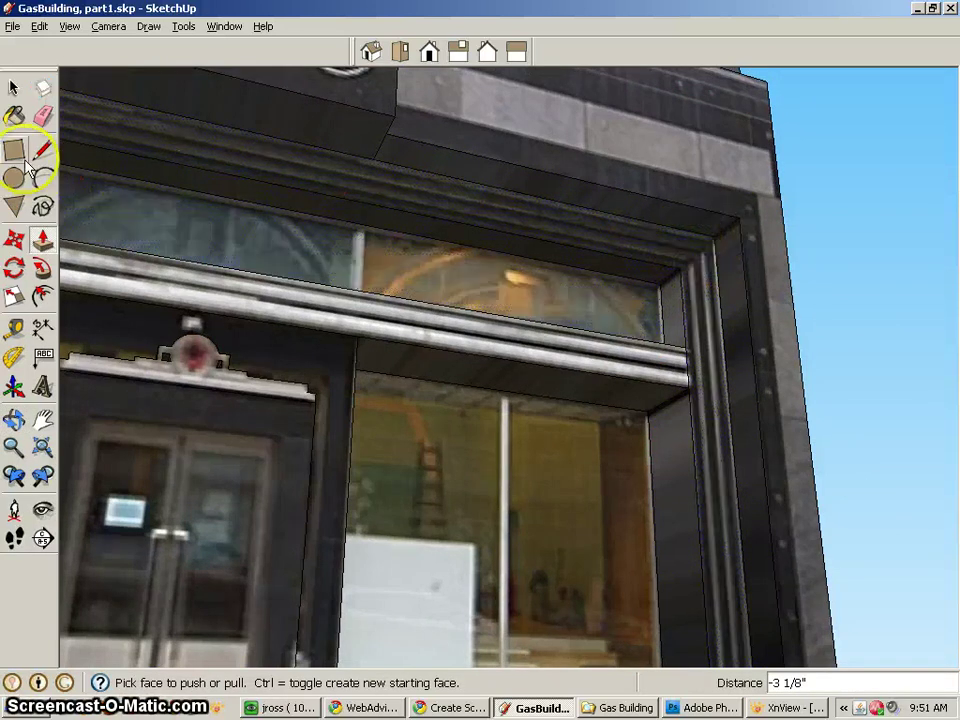
pyautogui.moveTo(656, 429)
pyautogui.mouseDown(button='middle')
pyautogui.moveTo(690, 270)
pyautogui.moveTo(677, 300)
pyautogui.moveTo(682, 400)
pyautogui.mouseUp(button='middle')
pyautogui.click(40, 116)
pyautogui.click(13, 90)
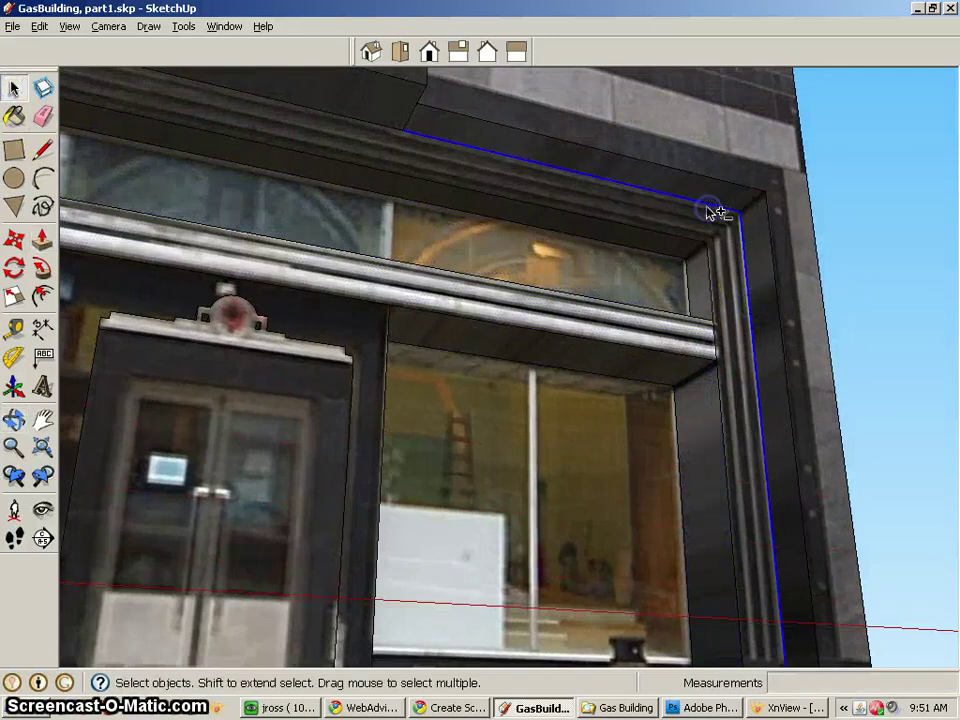
pyautogui.moveTo(383, 247); pyautogui.dragTo(575, 317, button='middle')
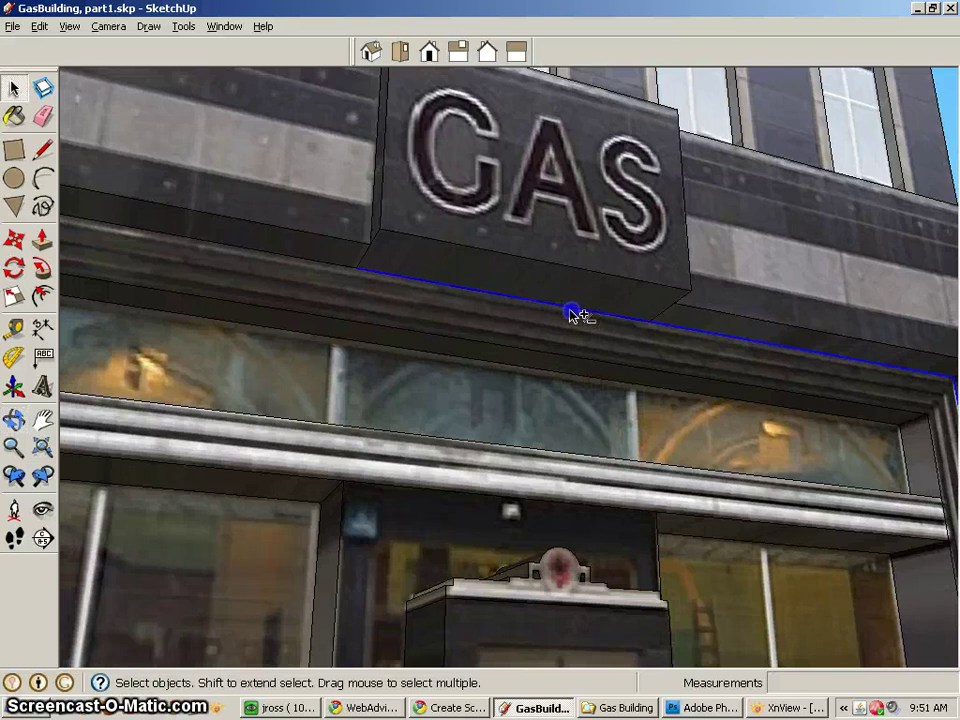
pyautogui.moveTo(212, 373); pyautogui.dragTo(557, 422, button='middle')
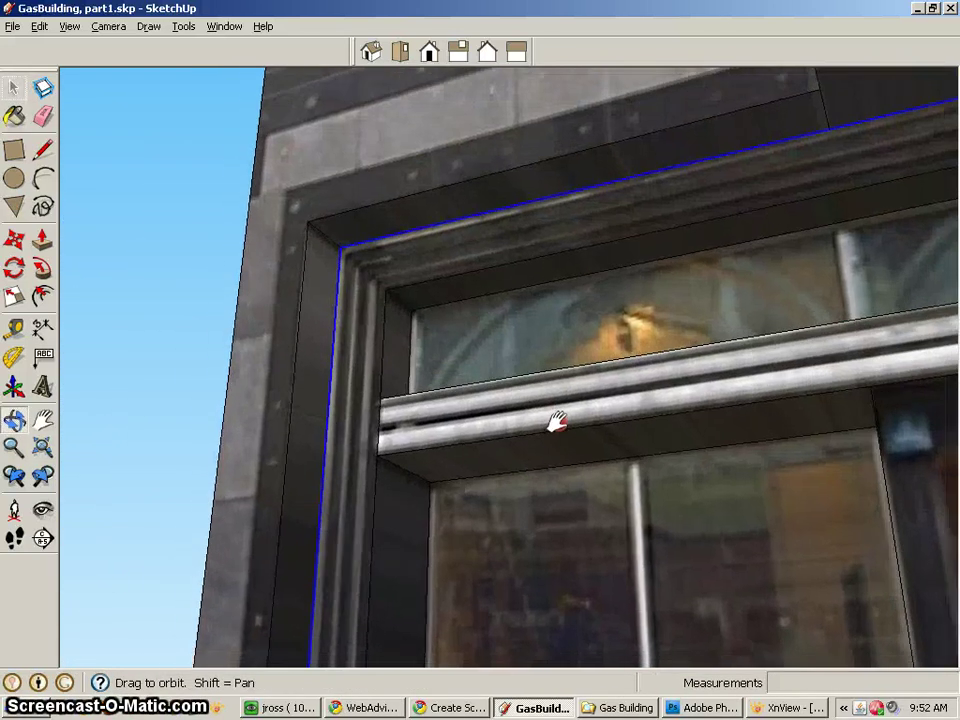
# Step: Move the frame's corner edges outward about 2' 6 5/8" to bevel the jambs
pyautogui.click(15, 248)
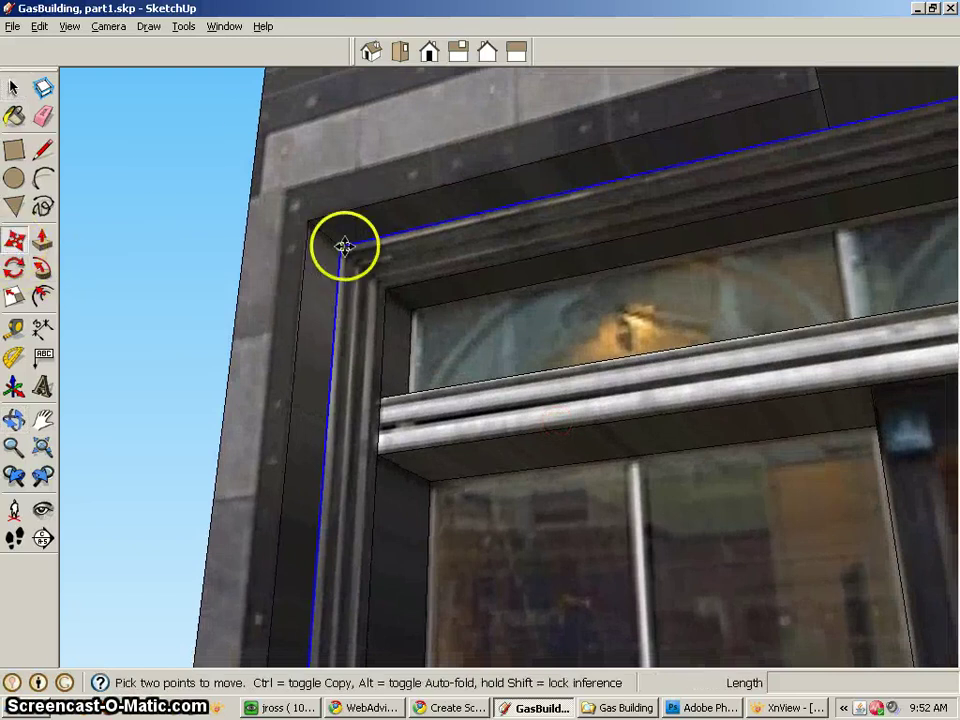
pyautogui.moveTo(343, 246); pyautogui.dragTo(303, 224)
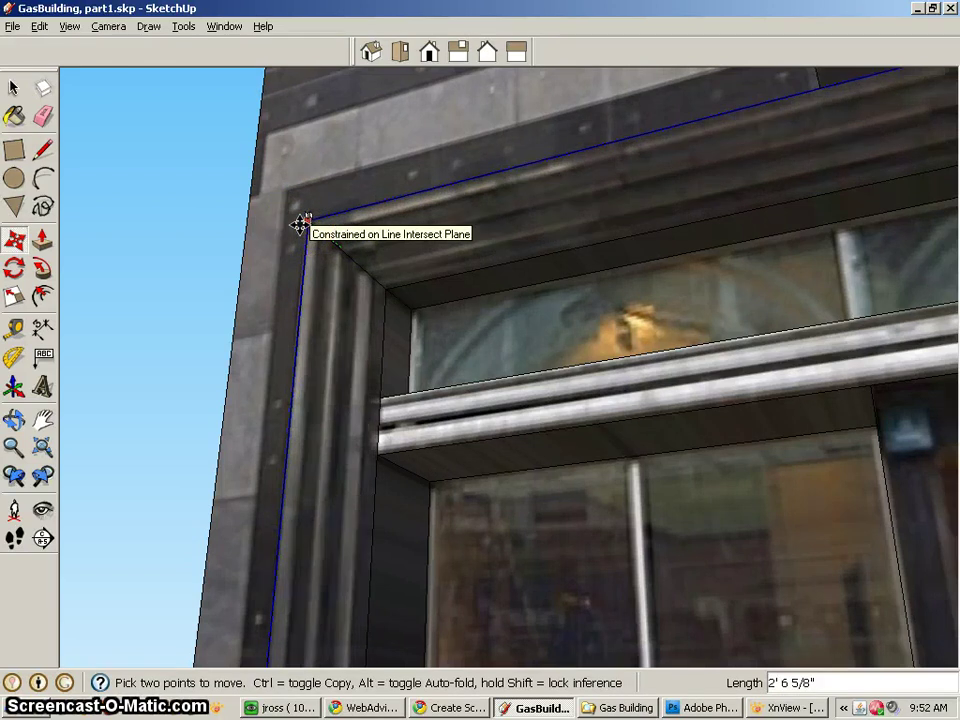
pyautogui.moveTo(300, 225); pyautogui.dragTo(300, 225)
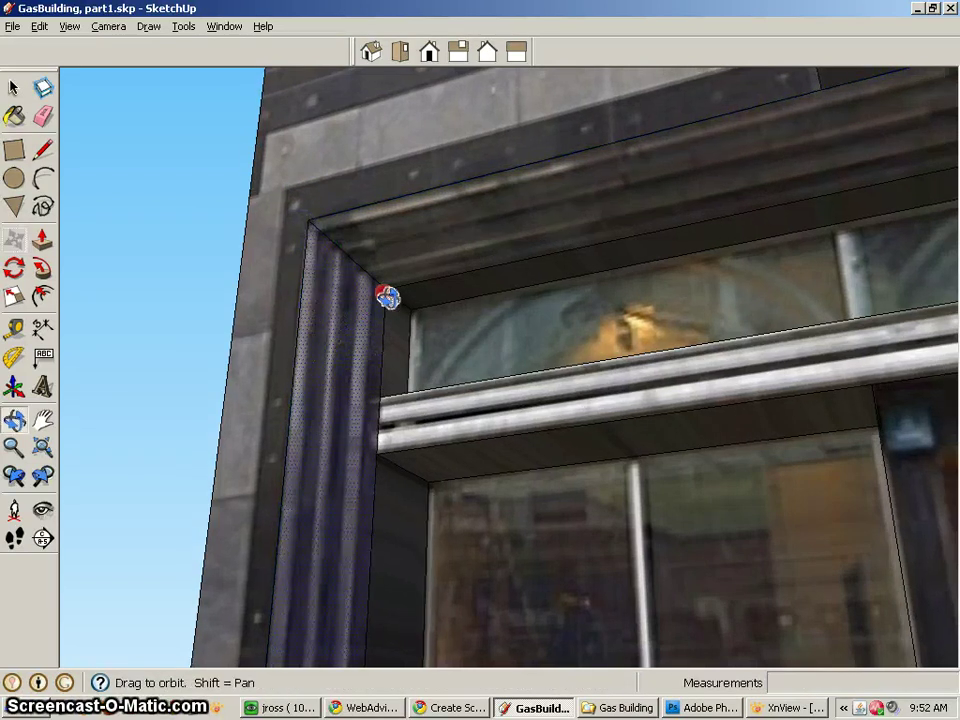
pyautogui.moveTo(388, 296); pyautogui.dragTo(407, 621, button='middle')
pyautogui.scroll(-2, 414, 510)
pyautogui.scroll(-3, 497, 388)
pyautogui.moveTo(497, 388); pyautogui.dragTo(932, 446, button='middle')
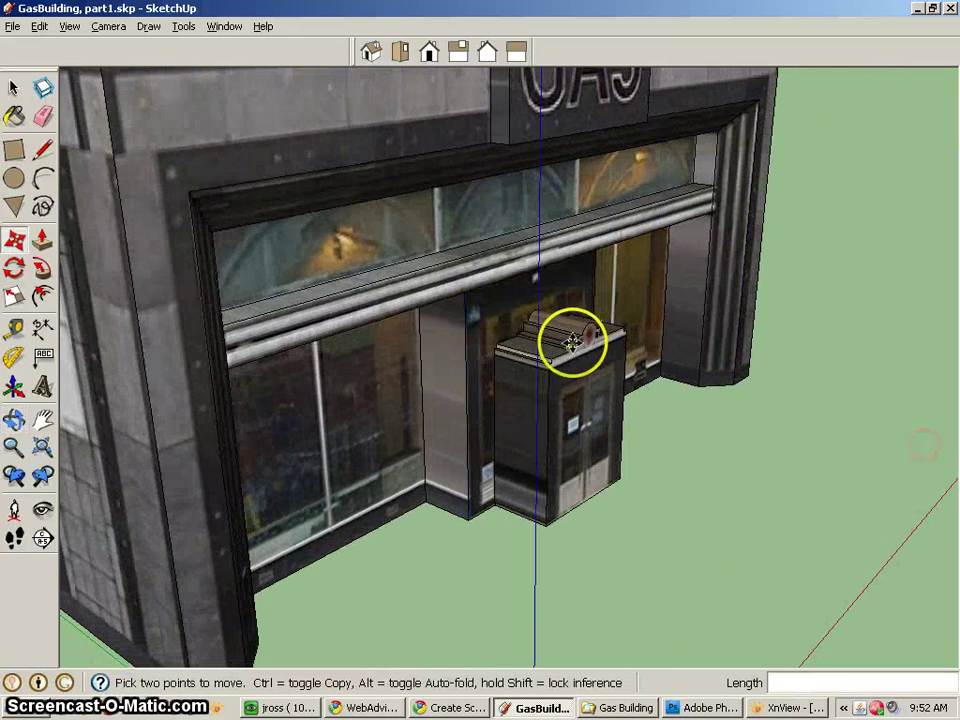
# Step: Push the entrance kiosk's front face inward
pyautogui.click(44, 244)
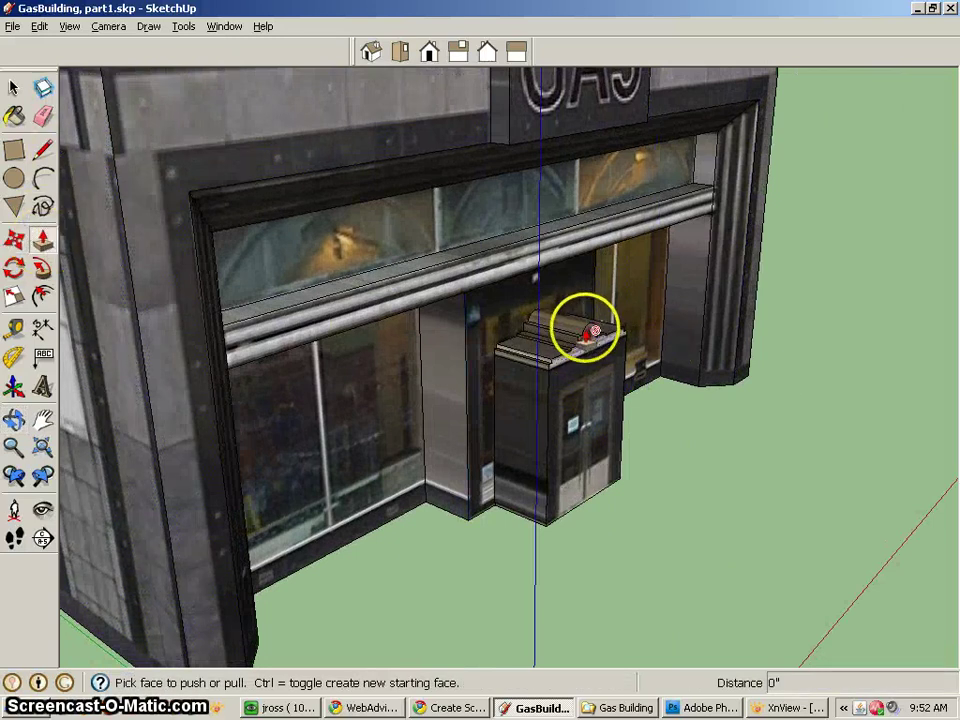
pyautogui.moveTo(593, 330); pyautogui.dragTo(587, 335)
pyautogui.moveTo(578, 335); pyautogui.dragTo(208, 285, button='middle')
pyautogui.click(491, 440)
pyautogui.scroll(3, 491, 440)
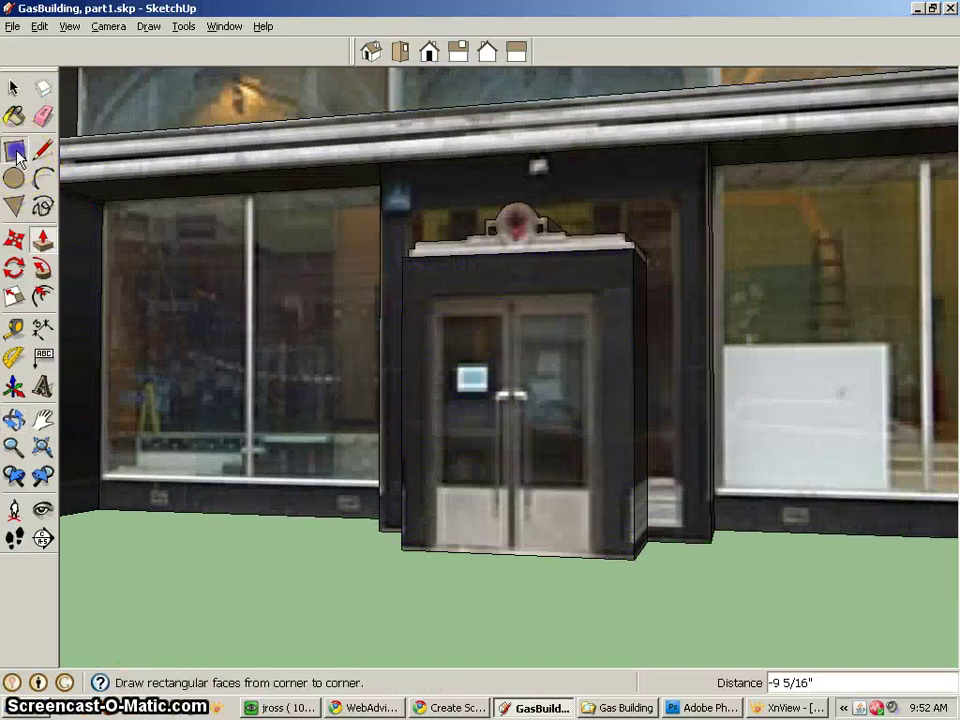
# Step: Draw a rectangle over the kiosk doors and recess them 1' 2 13/16", then view the whole building
pyautogui.click(15, 151)
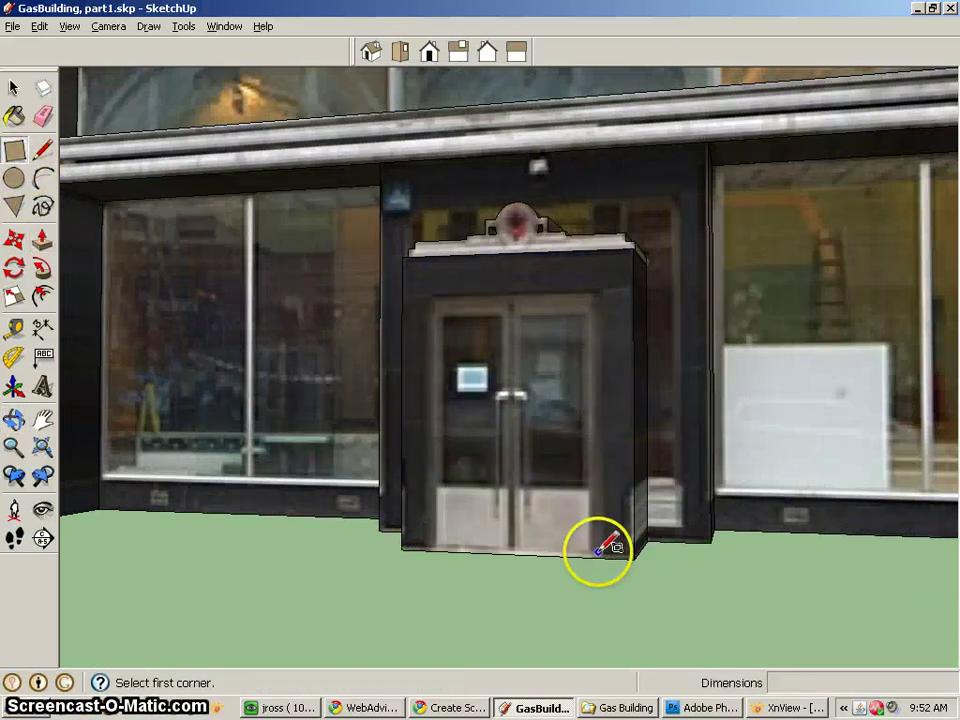
pyautogui.click(589, 556)
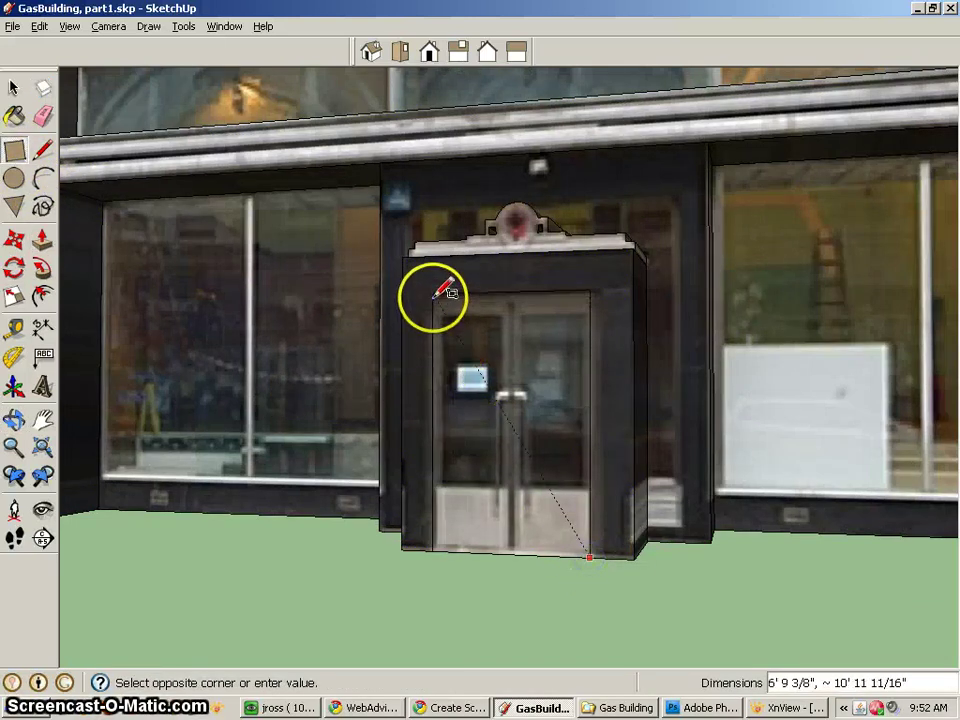
pyautogui.click(42, 242)
pyautogui.click(510, 424)
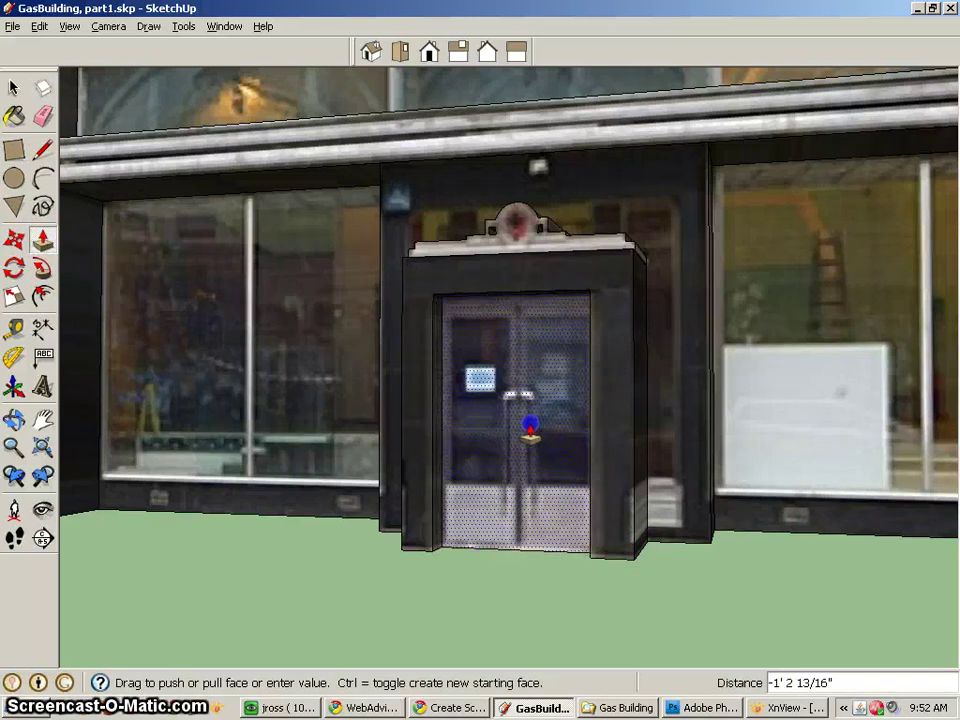
pyautogui.click(530, 425)
pyautogui.moveTo(519, 499); pyautogui.dragTo(627, 568, button='middle')
pyautogui.scroll(-6, 716, 410)
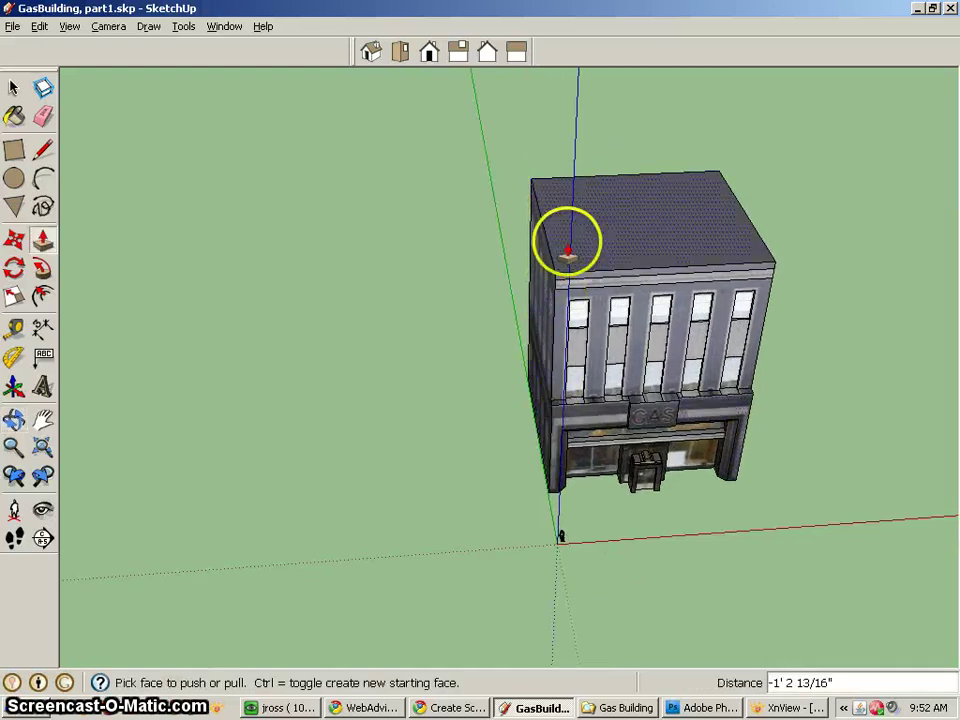
# Step: Set the facade's photo texture to Projected
pyautogui.moveTo(540, 190); pyautogui.dragTo(690, 340, button='middle')
pyautogui.scroll(4, 574, 396)
pyautogui.moveTo(574, 396); pyautogui.dragTo(457, 305, button='middle')
pyautogui.click(13, 89)
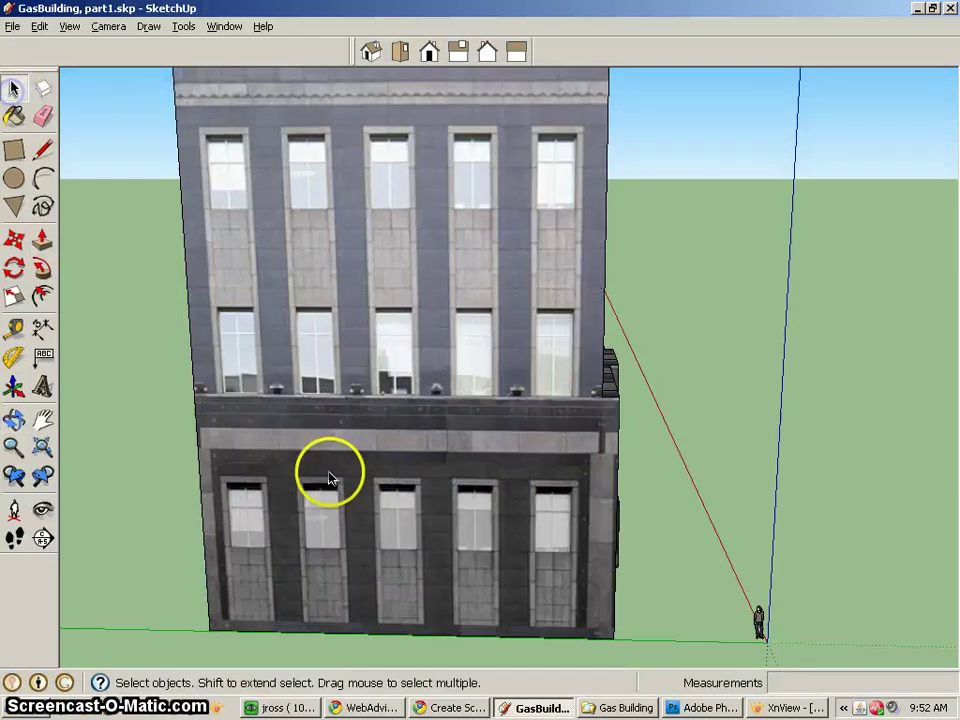
pyautogui.rightClick(329, 472)
pyautogui.moveTo(403, 418)
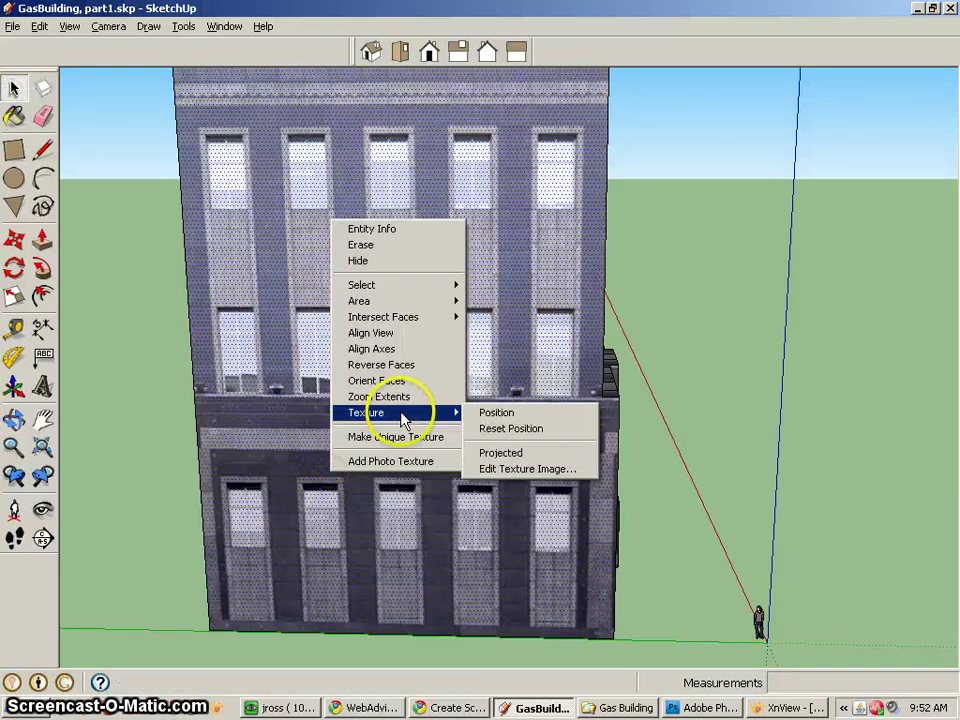
pyautogui.click(536, 459)
# Step: Draw a horizontal line across the facade above the ground-floor band and orbit to a building overview
pyautogui.click(43, 151)
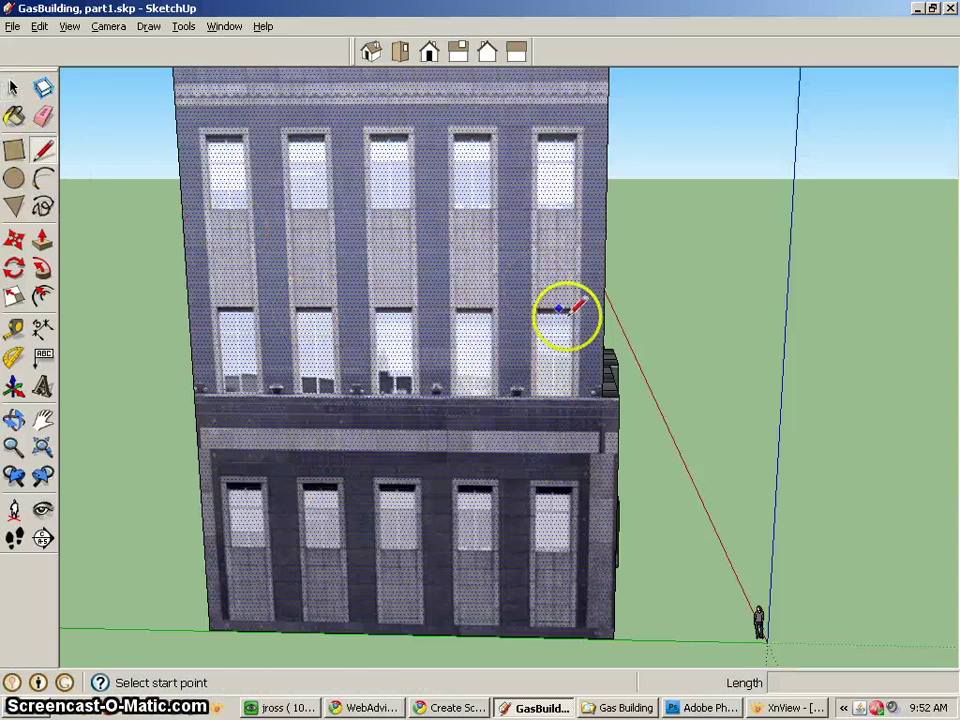
pyautogui.click(602, 396)
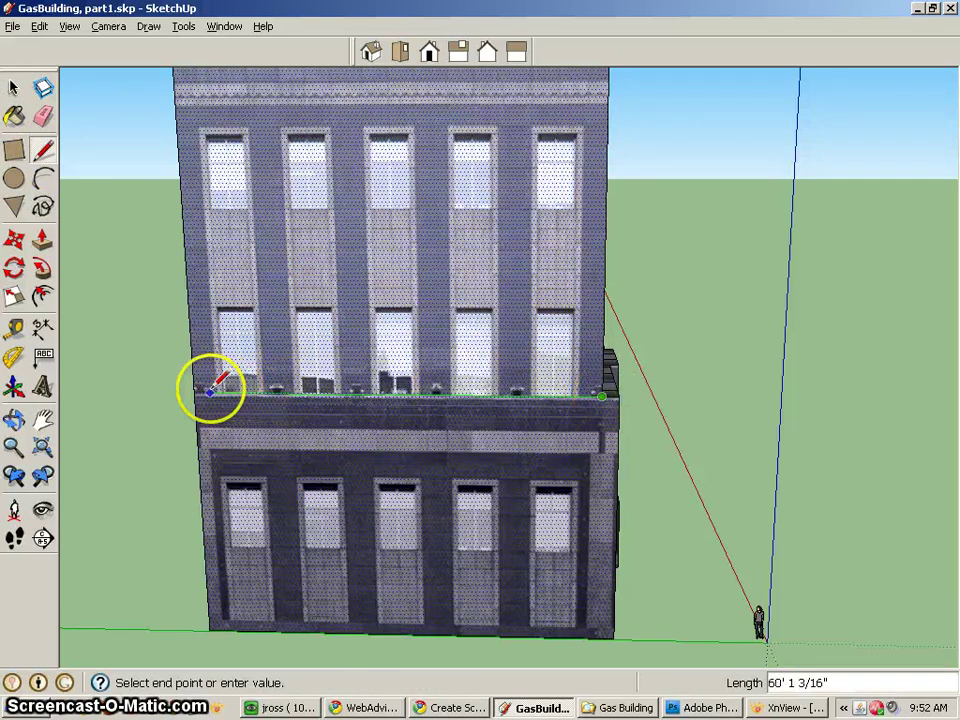
pyautogui.click(200, 392)
pyautogui.press('o')
pyautogui.moveTo(435, 446)
pyautogui.mouseDown()
pyautogui.moveTo(251, 495)
pyautogui.moveTo(247, 437)
pyautogui.moveTo(139, 424)
pyautogui.moveTo(165, 469)
pyautogui.moveTo(152, 475)
pyautogui.mouseUp()
pyautogui.press('l')
pyautogui.moveTo(565, 413); pyautogui.dragTo(617, 403, button='middle')
pyautogui.scroll(5, 489, 437)
pyautogui.moveTo(489, 437); pyautogui.dragTo(402, 414, button='middle')
pyautogui.scroll(-4, 495, 403)
pyautogui.moveTo(574, 392); pyautogui.dragTo(380, 424, button='middle')
pyautogui.click(14, 90)
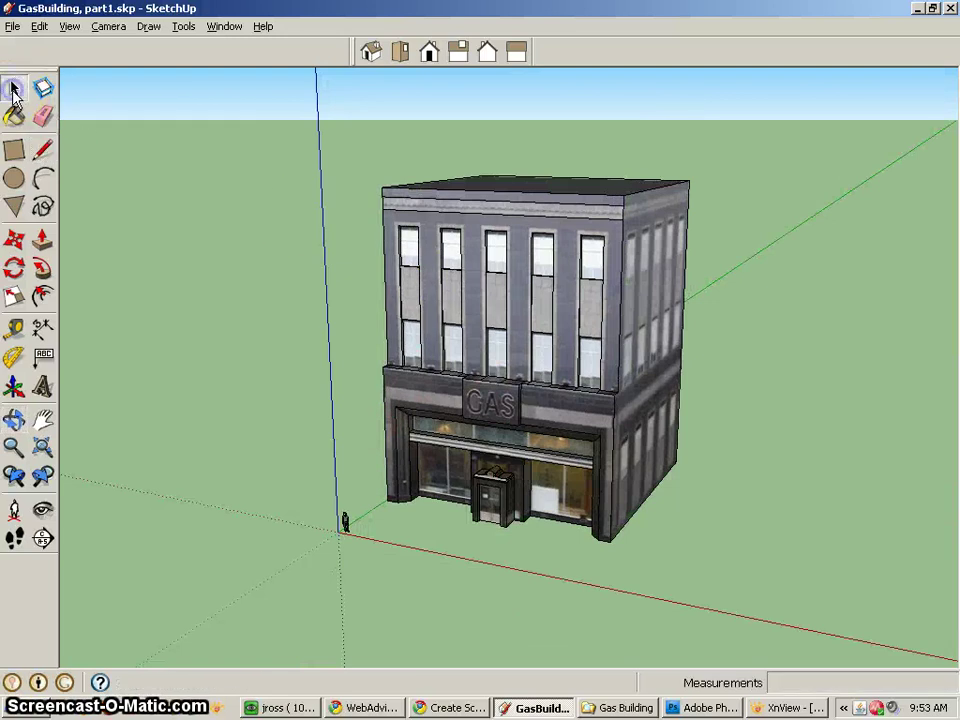